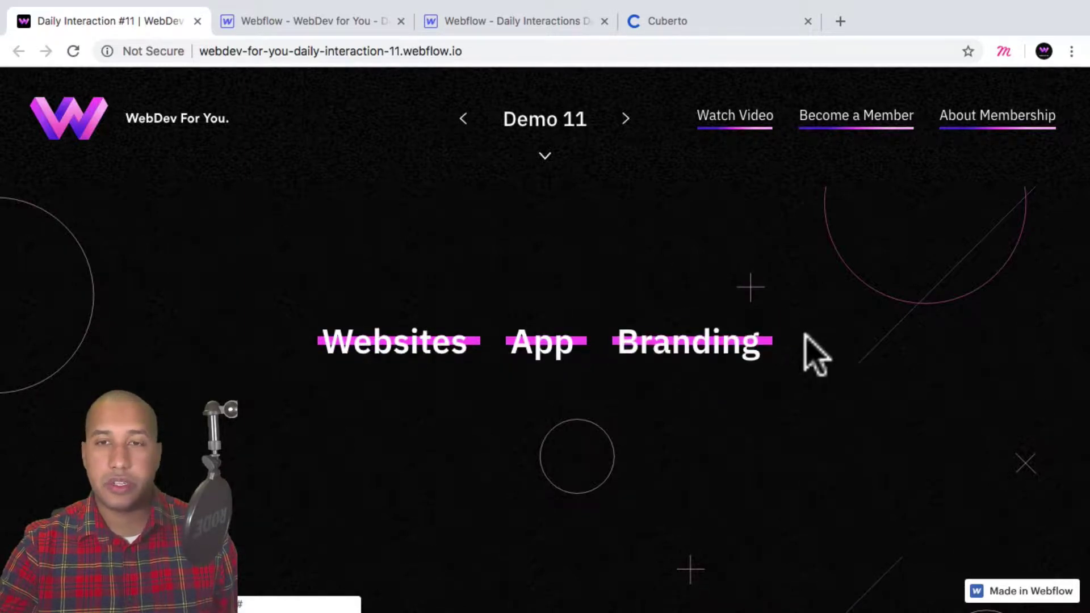
- Examine the Cuberto reference site's homepage, its service links and its navigation menu, and return to the Daily Interaction #11 demo page
{"action": "left_click", "coordinate": [697, 22]}
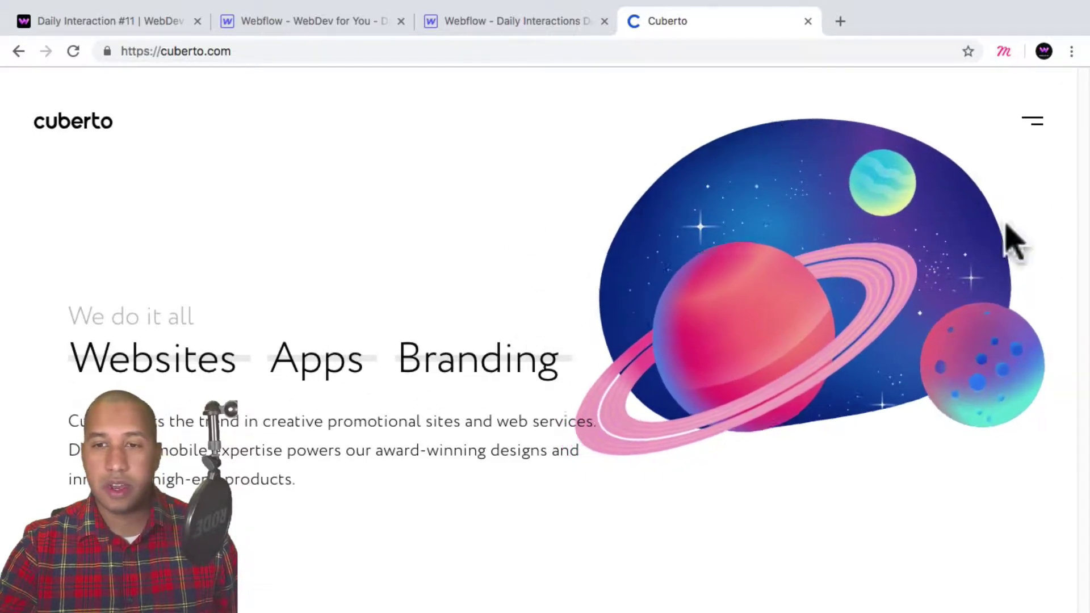
{"action": "left_click", "coordinate": [608, 352]}
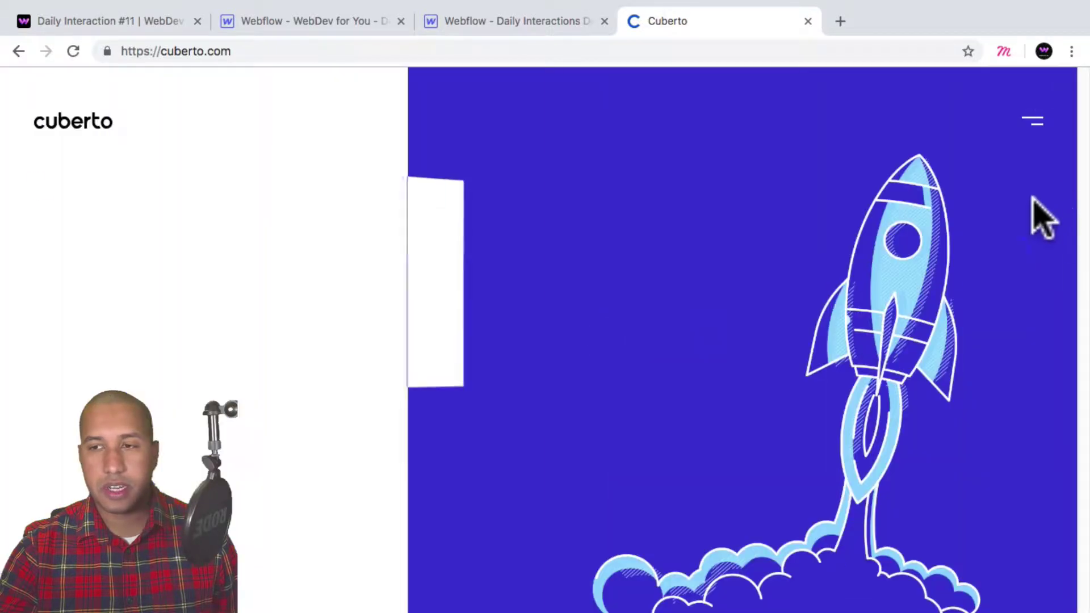
{"action": "left_click", "coordinate": [1032, 122]}
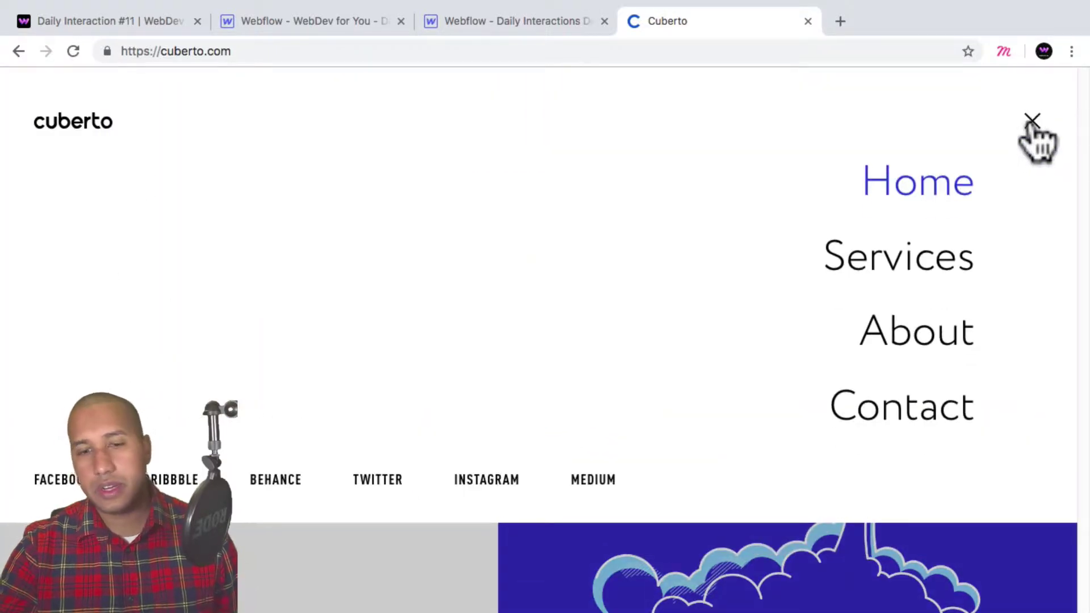
{"action": "left_click", "coordinate": [1032, 121]}
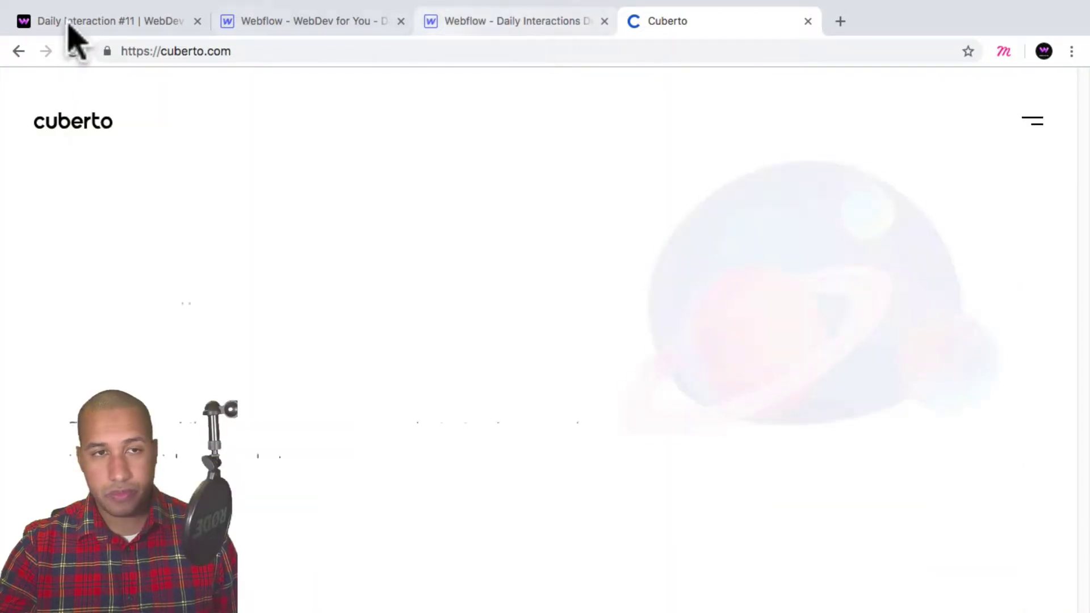
{"action": "left_click", "coordinate": [71, 23]}
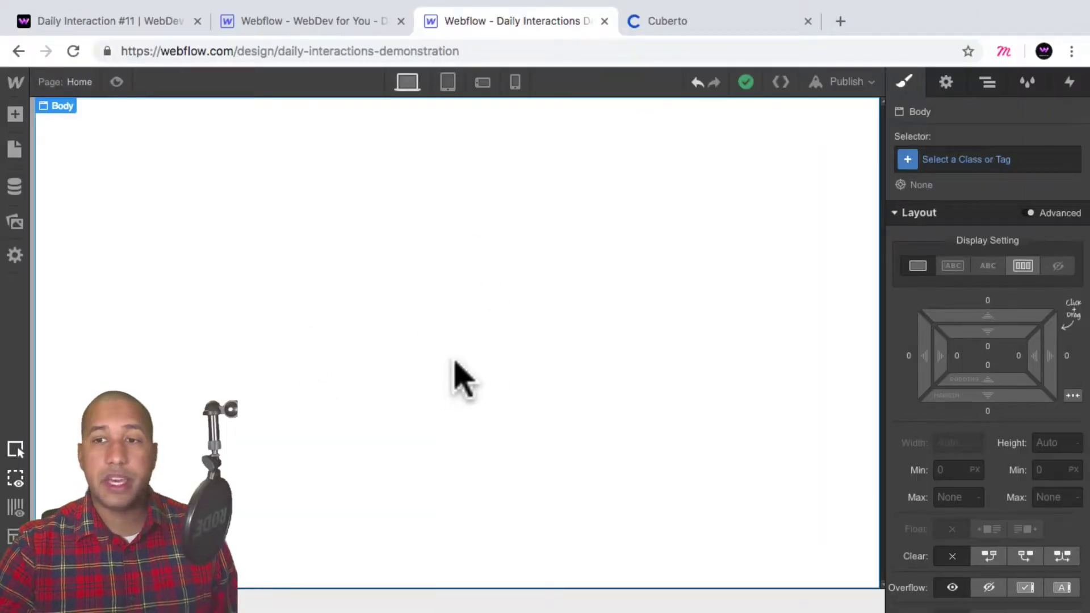
- Give the page's Body element a new class named d-11-body
{"action": "left_click", "coordinate": [960, 159]}
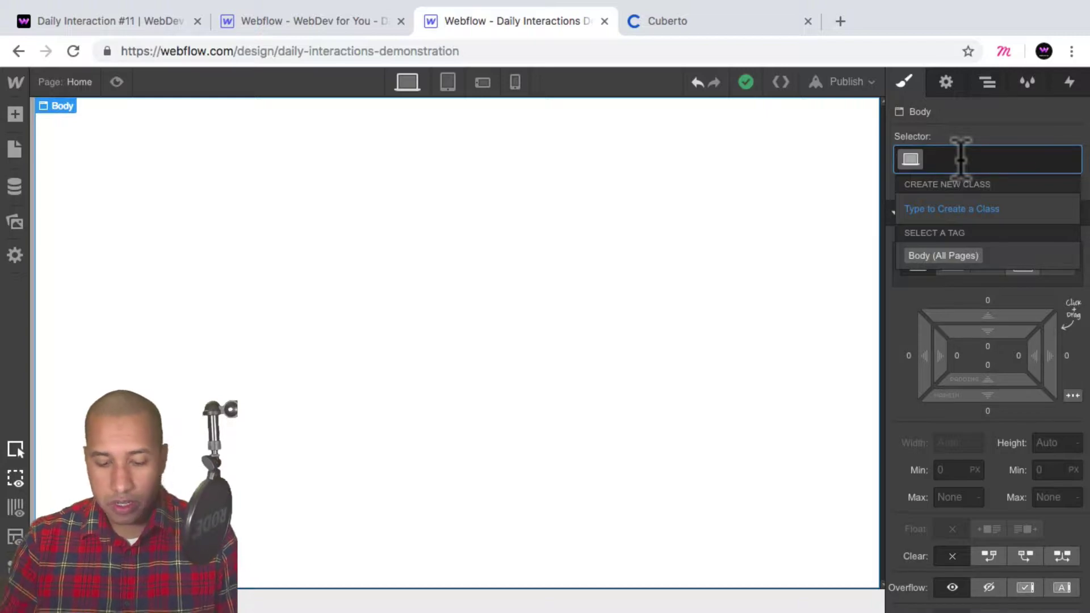
{"action": "type", "text": "d-"}
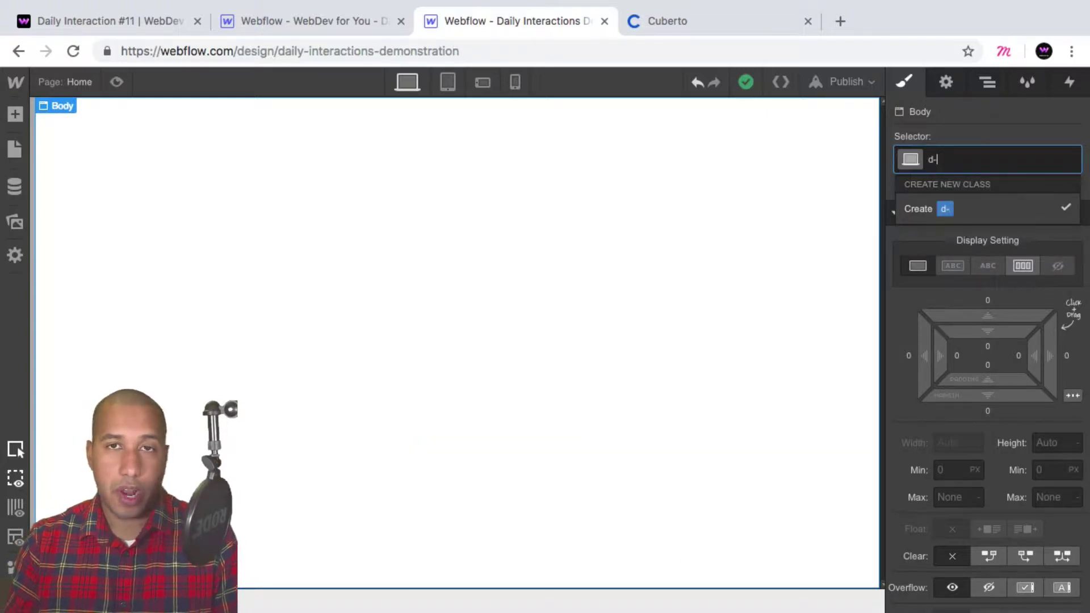
{"action": "type", "text": "11-body"}
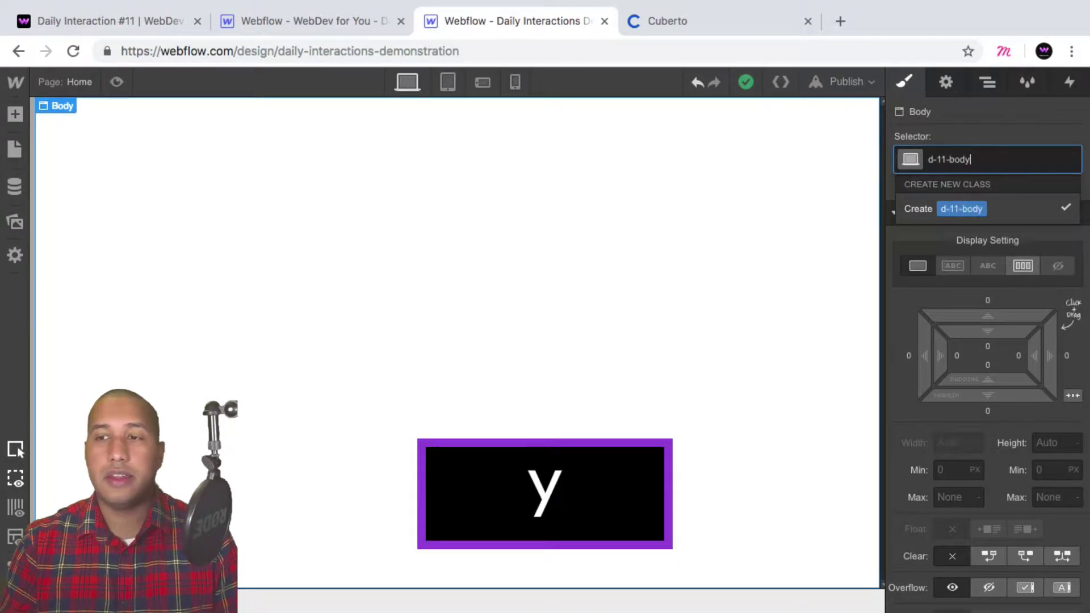
{"action": "key", "text": "Return"}
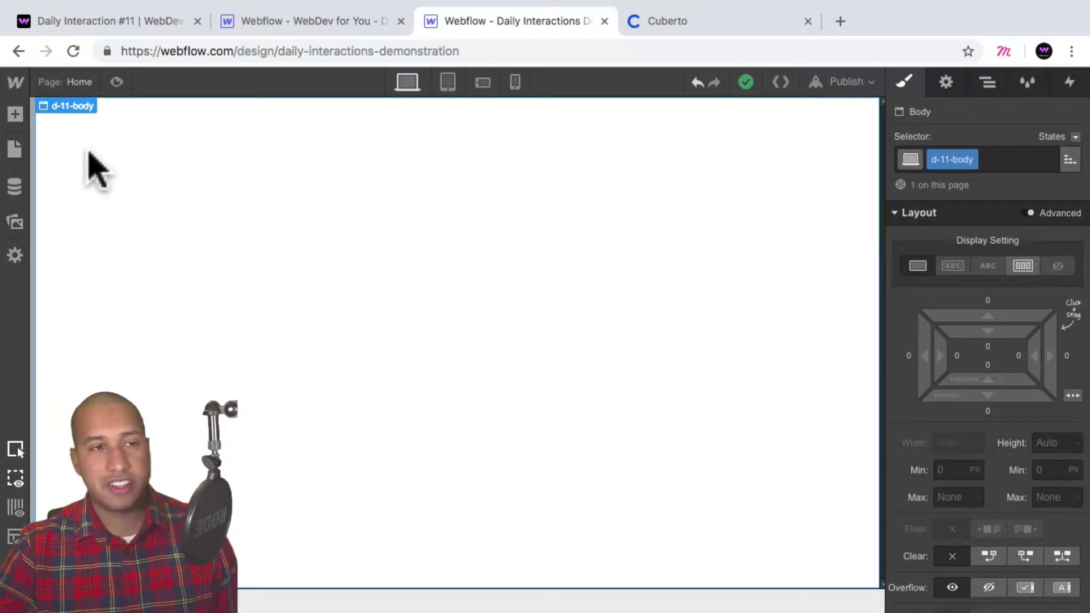
- Add a Section to the page body and give it a new class named d-11-section
{"action": "left_click", "coordinate": [15, 114]}
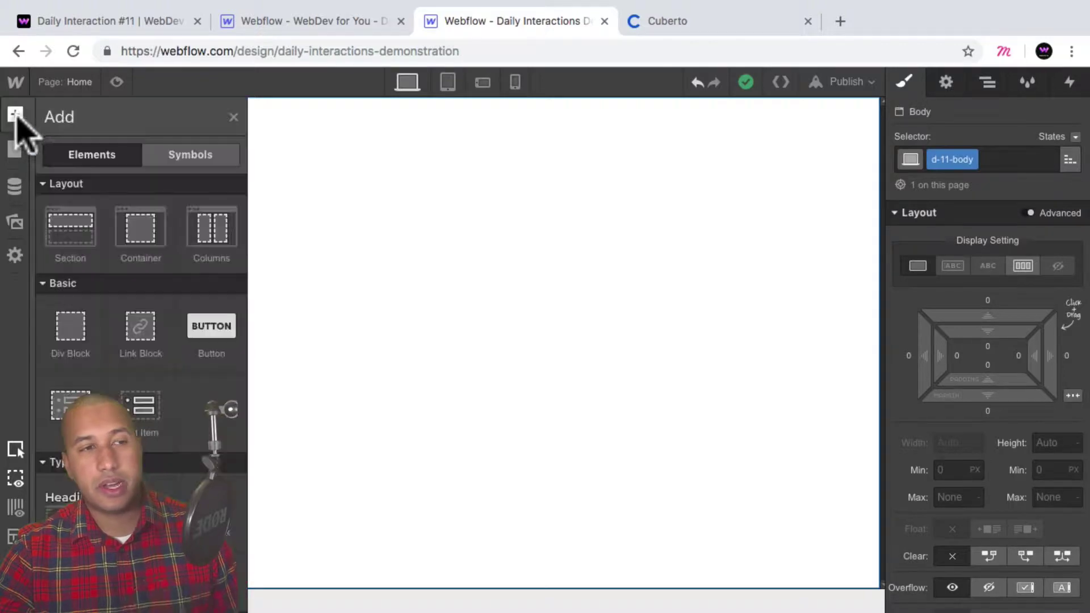
{"action": "left_click", "coordinate": [67, 235]}
{"action": "left_click", "coordinate": [990, 156]}
{"action": "type", "text": "d"}
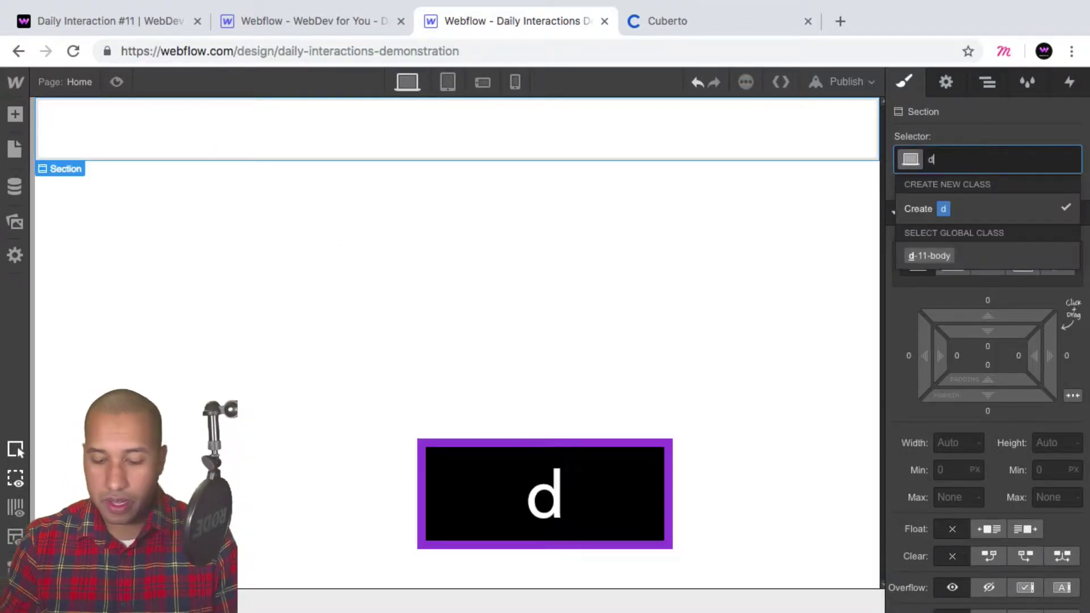
{"action": "type", "text": "-11-sectio"}
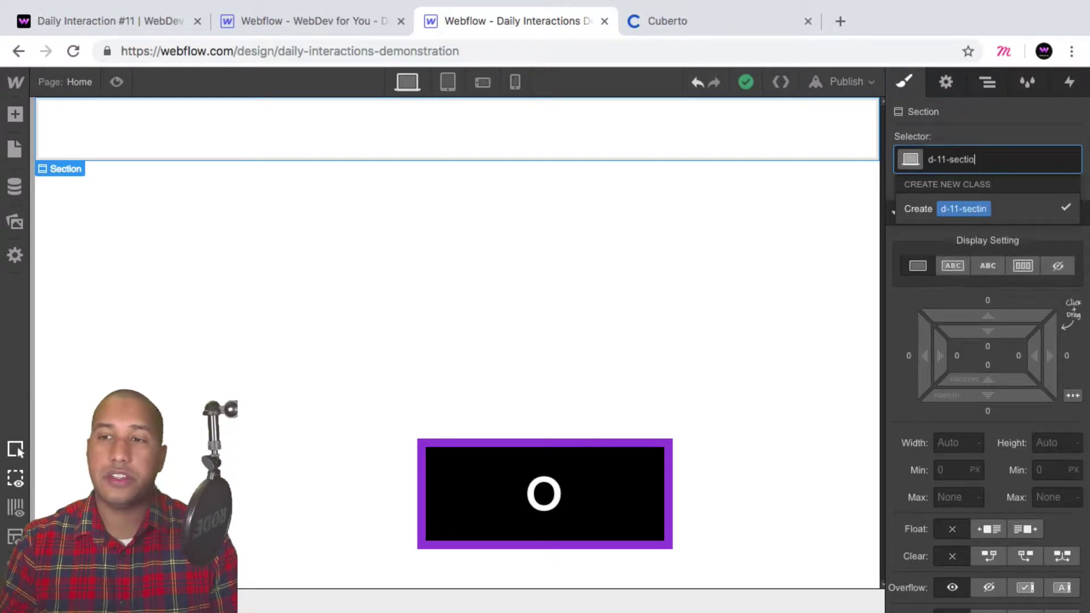
{"action": "type", "text": "n"}
{"action": "key", "text": "Return"}
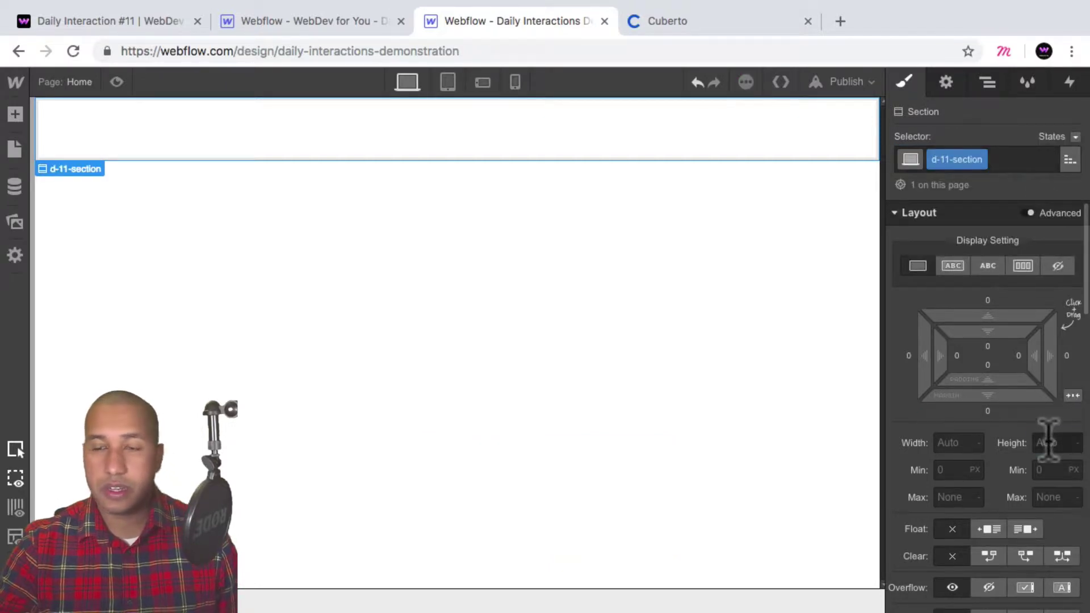
- Set the d-11-section height to 100 VH and its background color to black
{"action": "type", "text": "100vh"}
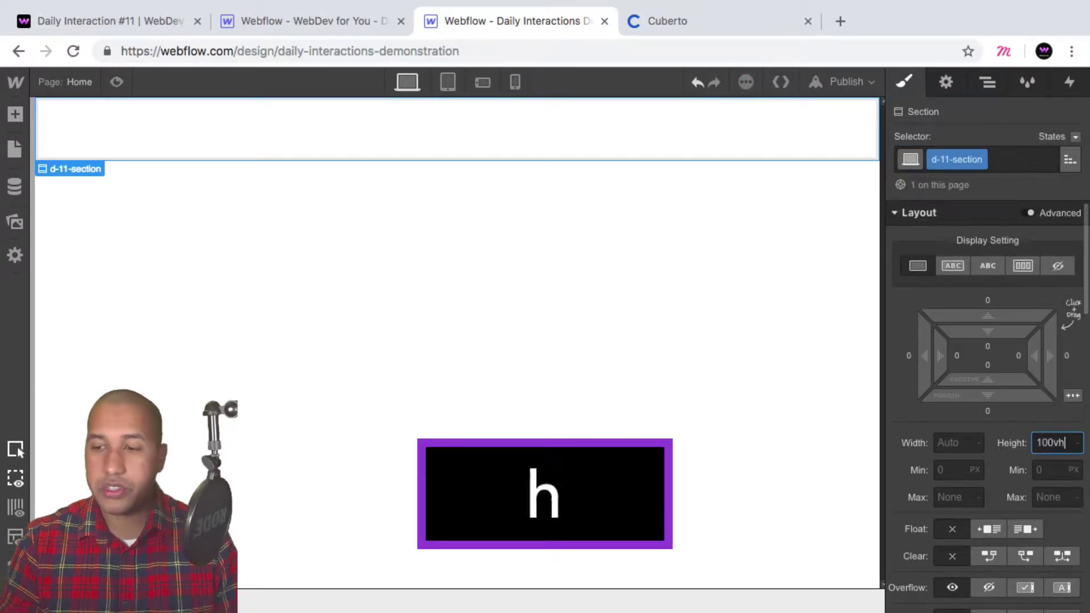
{"action": "key", "text": "Return"}
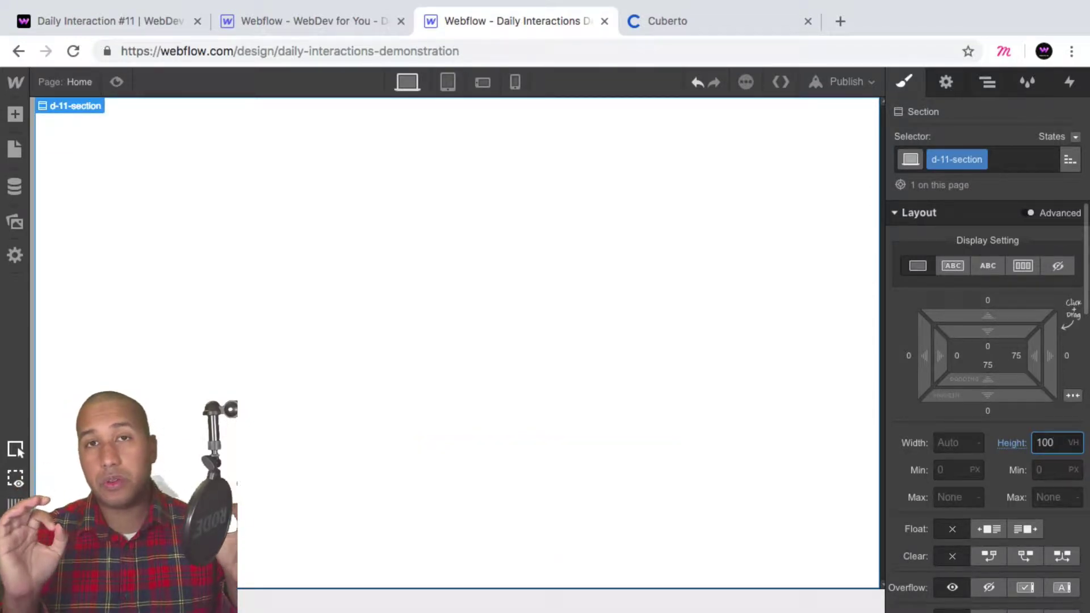
{"action": "scroll", "coordinate": [1002, 352], "scroll_direction": "down", "scroll_amount": 7}
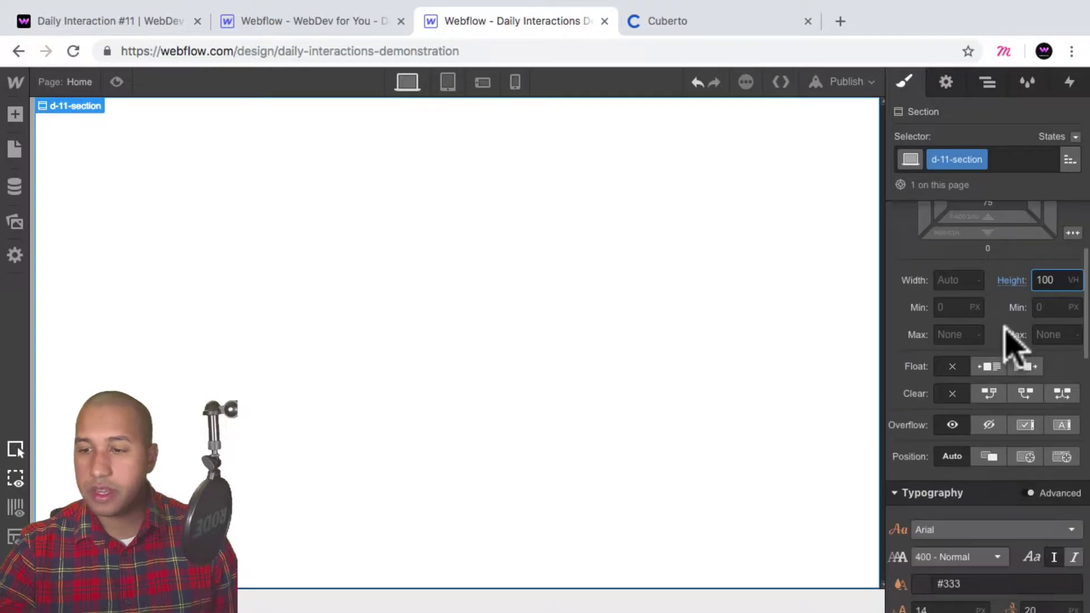
{"action": "scroll", "coordinate": [998, 329], "scroll_direction": "down", "scroll_amount": 3}
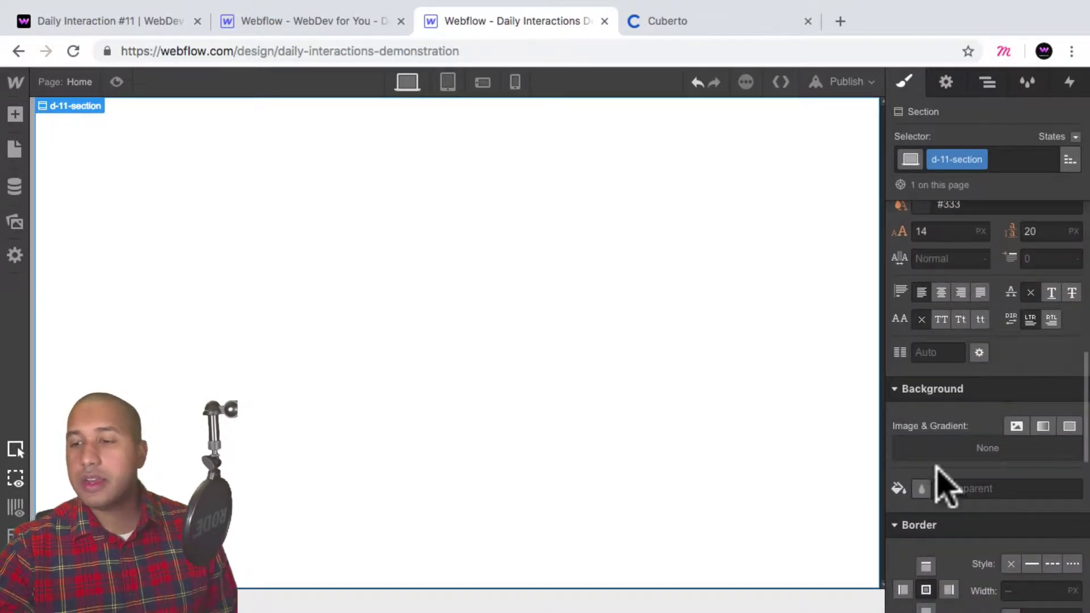
{"action": "left_click", "coordinate": [920, 488]}
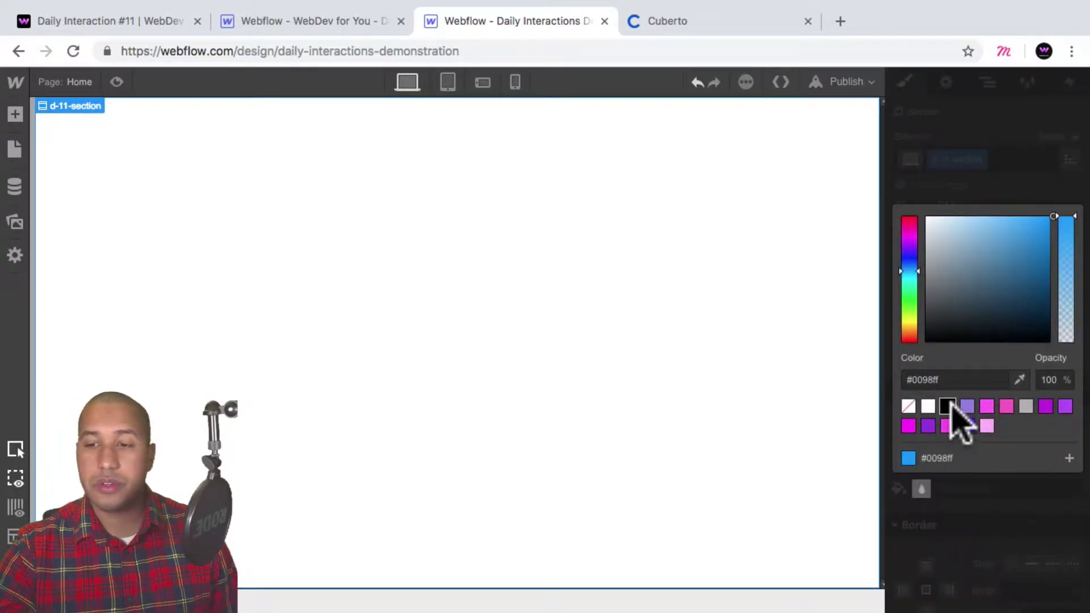
{"action": "left_click", "coordinate": [947, 406]}
{"action": "left_click", "coordinate": [994, 523]}
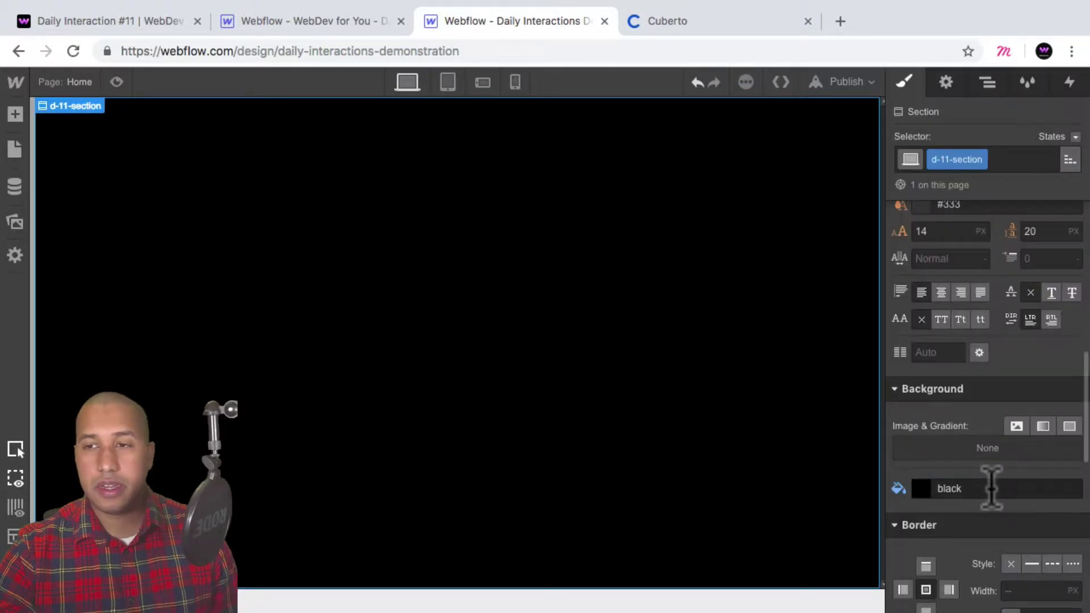
- Change the section's display to a horizontal flex layout with its children centered on both axes
{"action": "scroll", "coordinate": [992, 488], "scroll_direction": "up", "scroll_amount": 5}
{"action": "scroll", "coordinate": [993, 499], "scroll_direction": "up", "scroll_amount": 1}
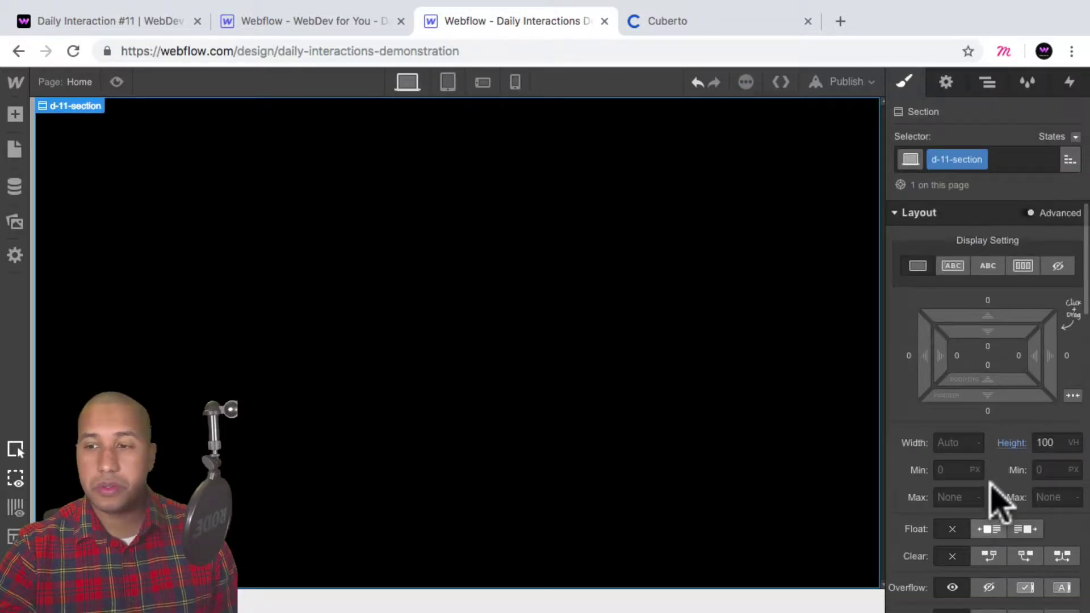
{"action": "left_click", "coordinate": [1024, 265]}
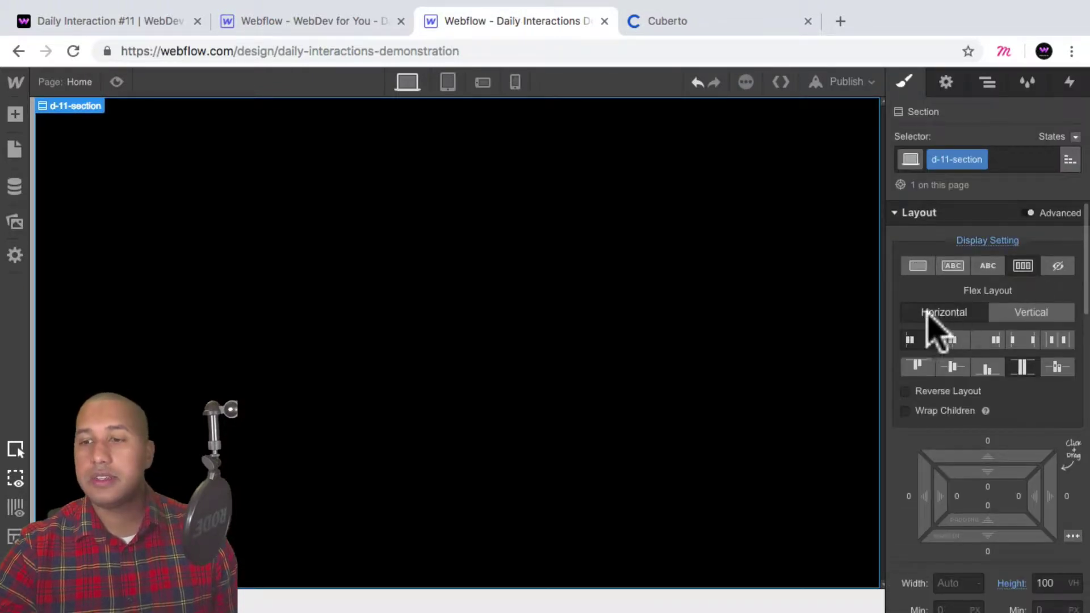
{"action": "left_click", "coordinate": [951, 339]}
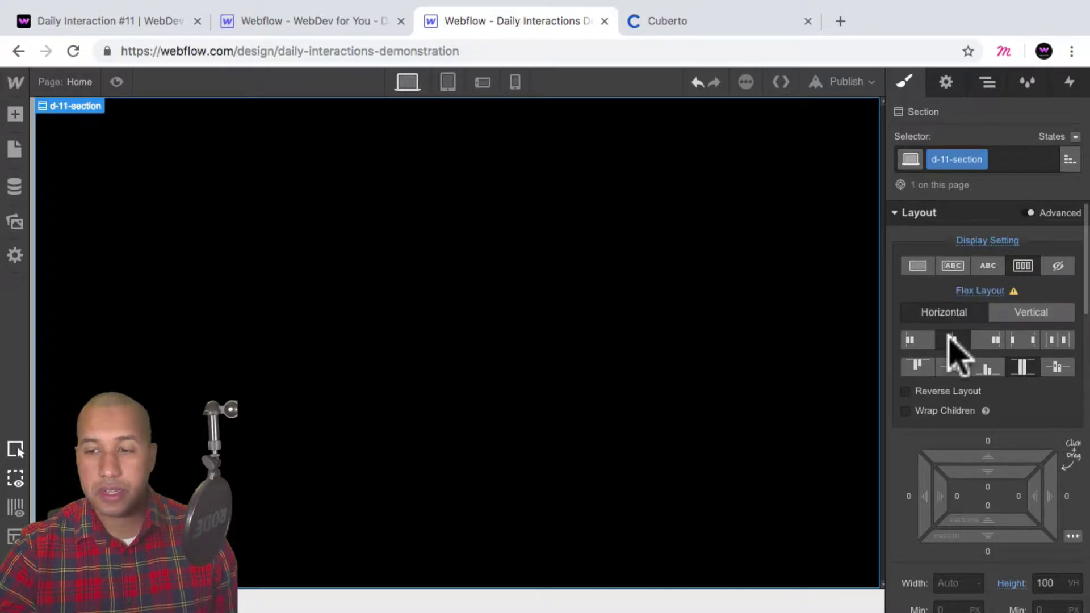
{"action": "left_click", "coordinate": [953, 367]}
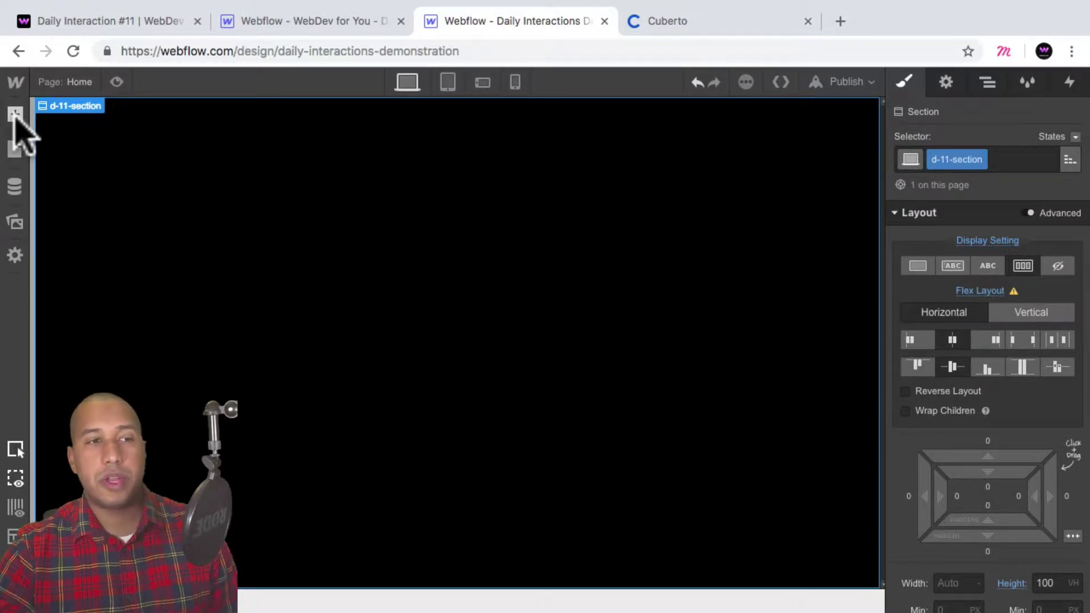
- Add a Div Block inside the section and give it a new class named d-11-menu-wrapper
{"action": "left_click", "coordinate": [15, 114]}
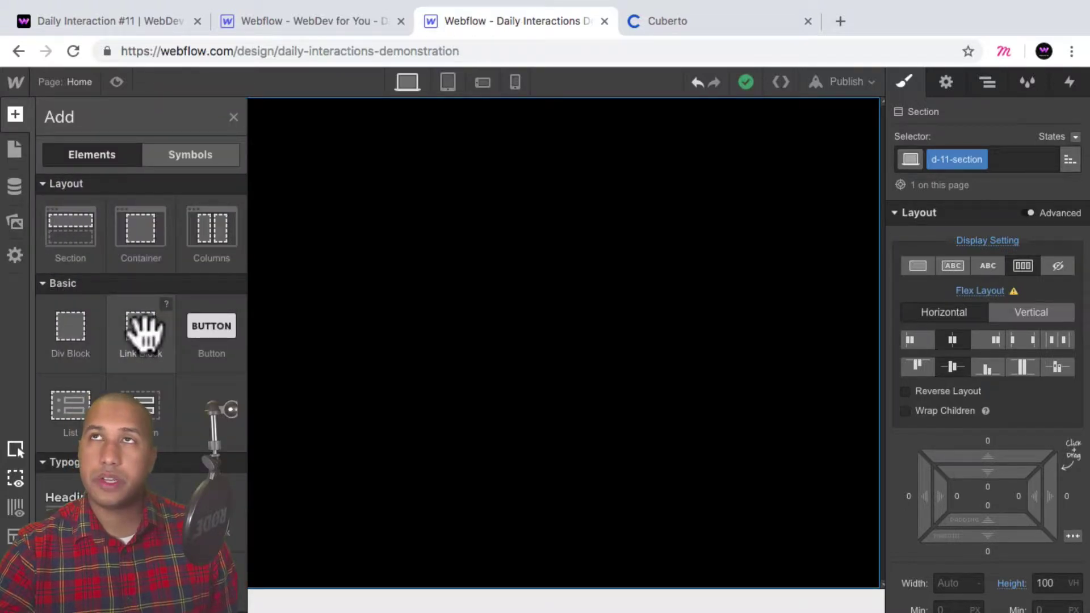
{"action": "left_click", "coordinate": [77, 340]}
{"action": "left_click", "coordinate": [985, 162]}
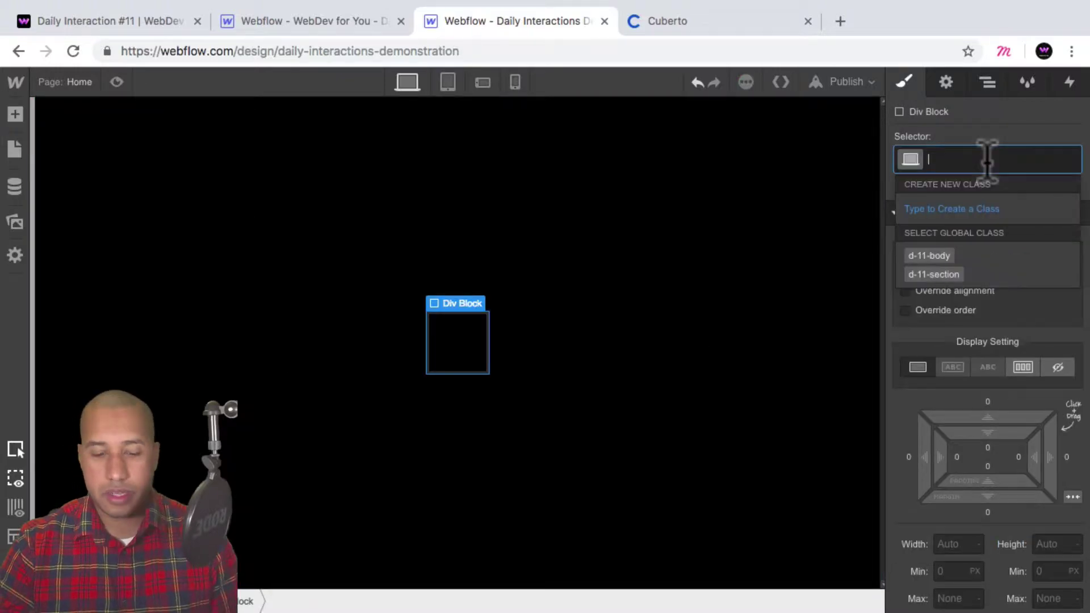
{"action": "type", "text": "d-11-m"}
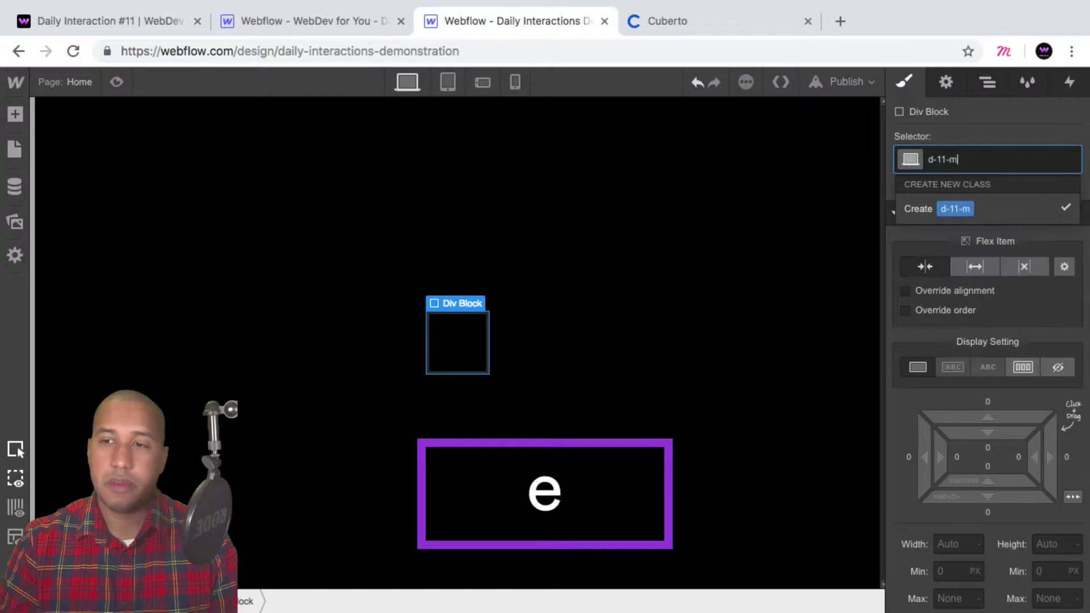
{"action": "type", "text": "enu-wrapper"}
{"action": "key", "text": "Return"}
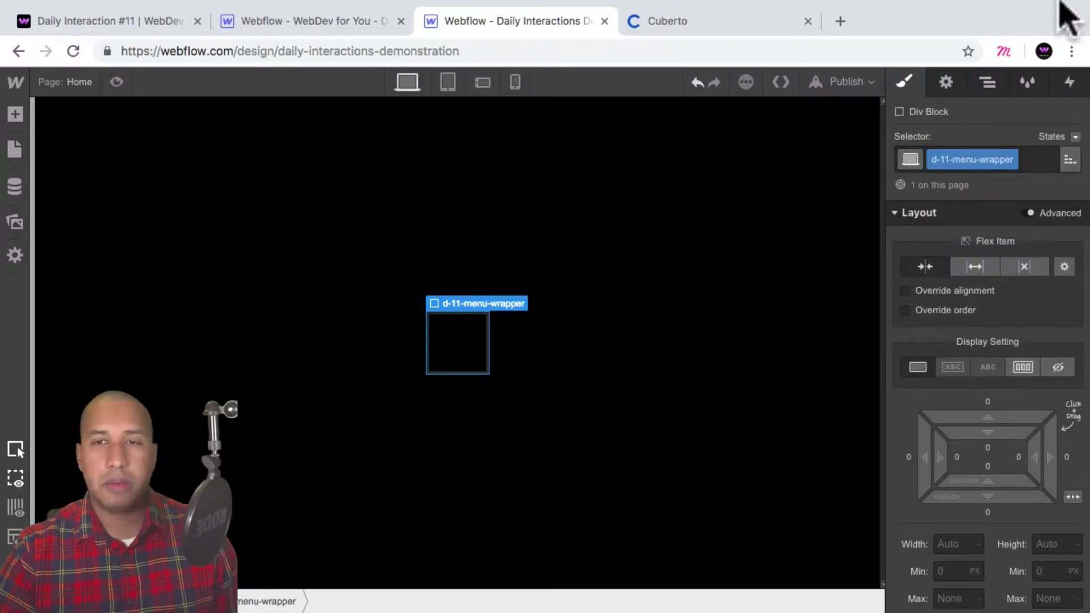
- Check the service links on the Cuberto reference site and make d-11-menu-wrapper a horizontal flex container centered on both axes
{"action": "left_click", "coordinate": [706, 21]}
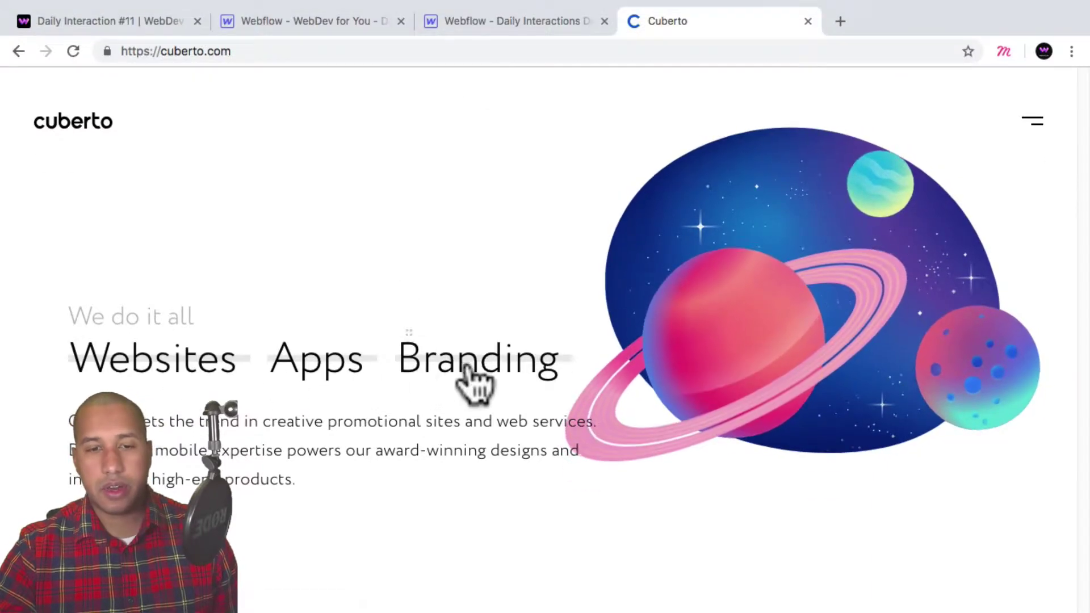
{"action": "left_click", "coordinate": [466, 22]}
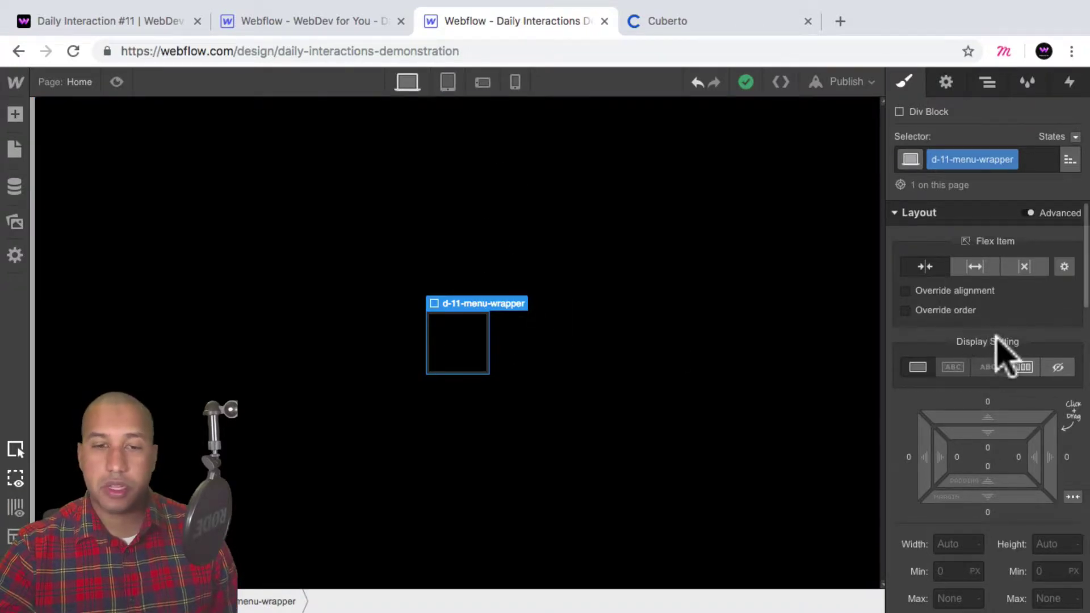
{"action": "left_click", "coordinate": [1023, 368]}
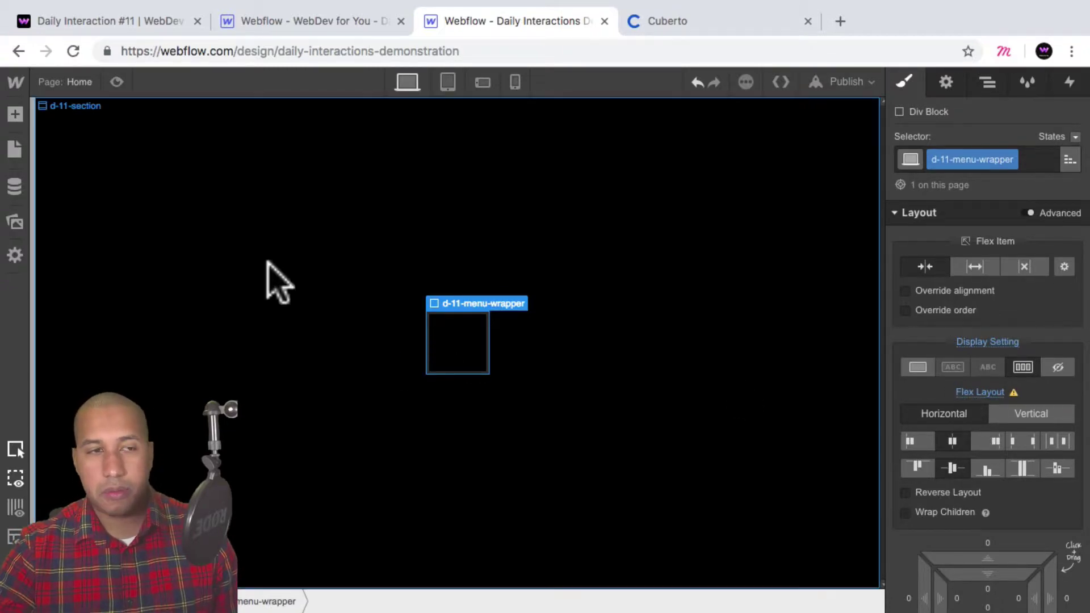
- Add a Link Block inside the menu wrapper and give it a new class named d-11-link-block
{"action": "left_click", "coordinate": [16, 115]}
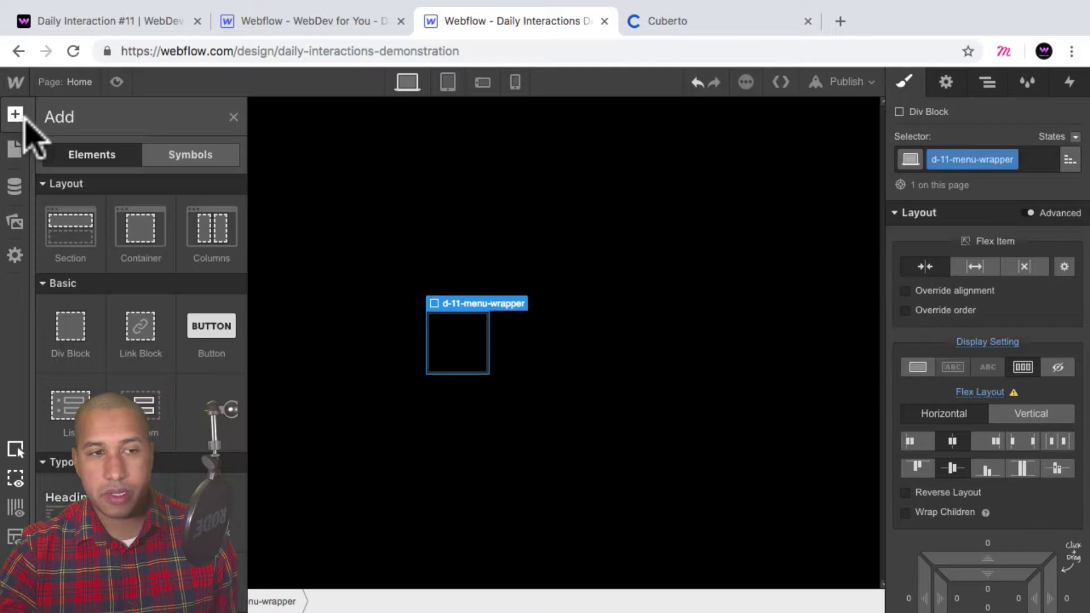
{"action": "left_click", "coordinate": [143, 338]}
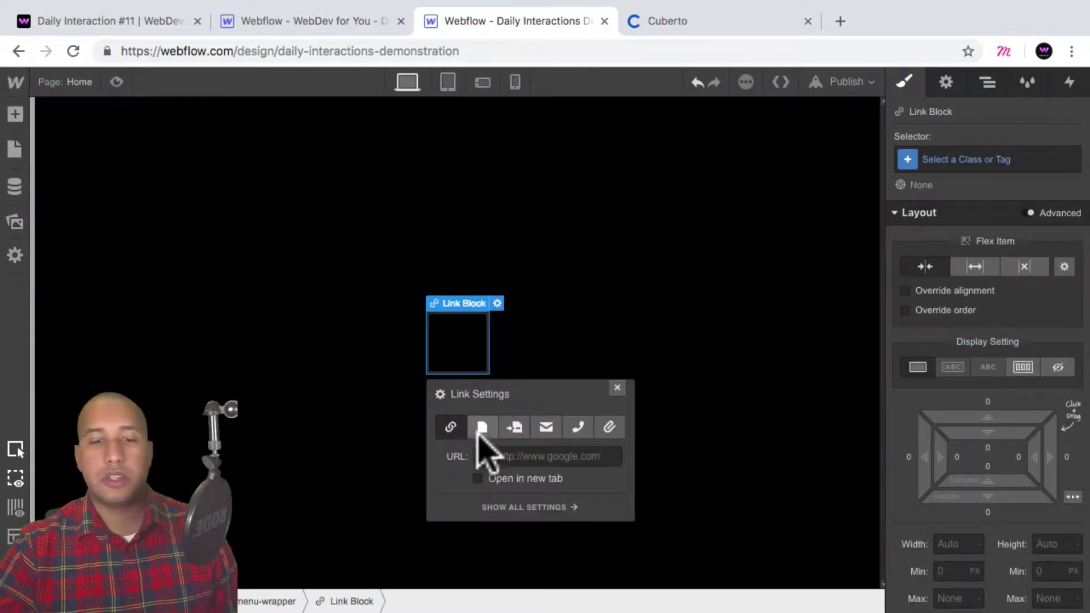
{"action": "left_click", "coordinate": [966, 160]}
{"action": "type", "text": "d-11-"}
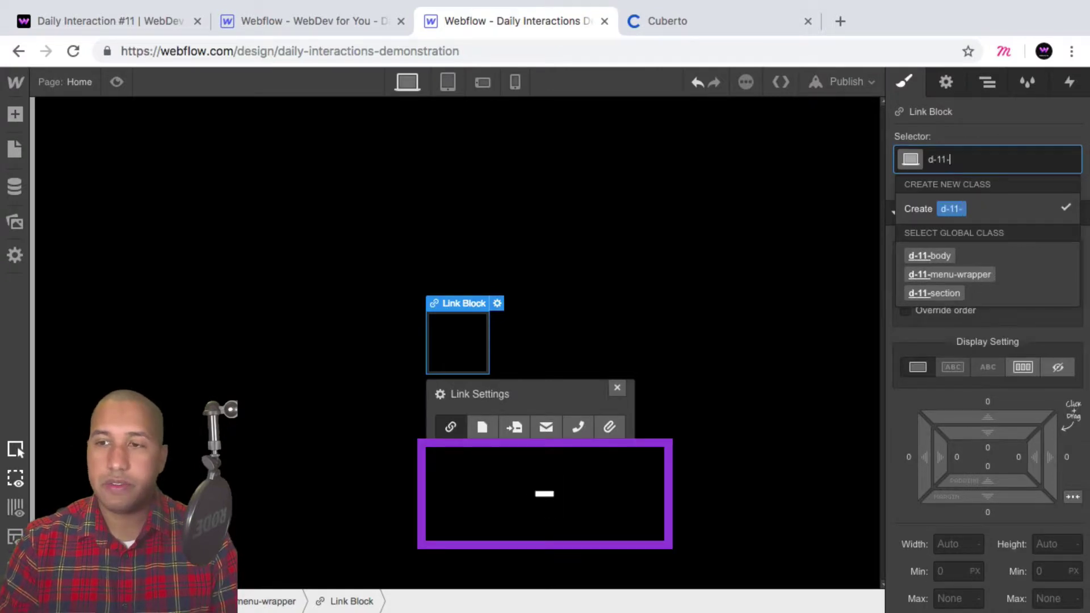
{"action": "type", "text": "link-block"}
{"action": "key", "text": "Return"}
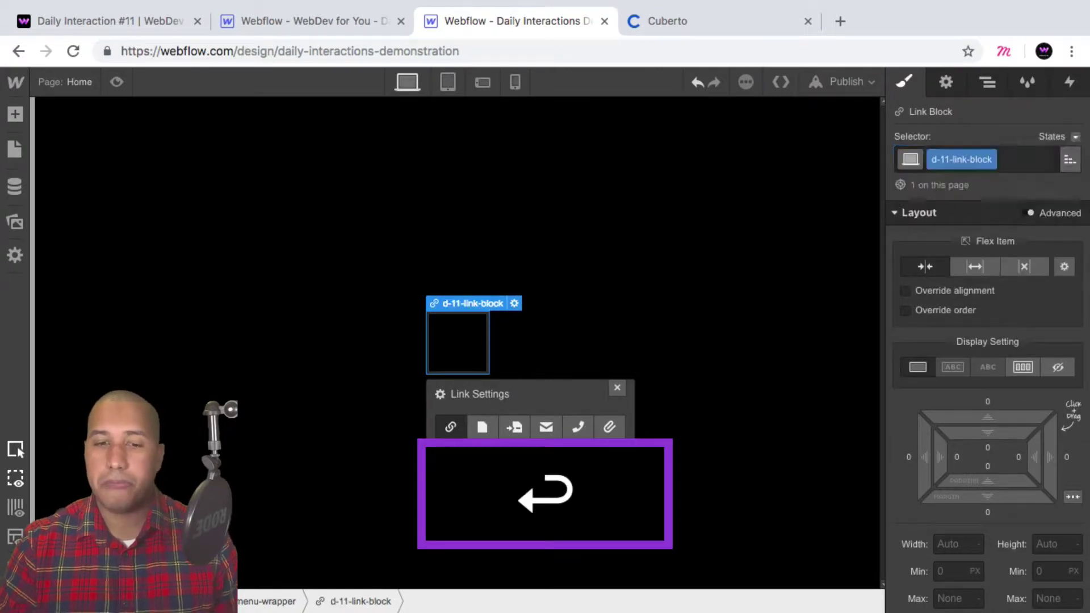
{"action": "scroll", "coordinate": [988, 392], "scroll_direction": "down", "scroll_amount": 5}
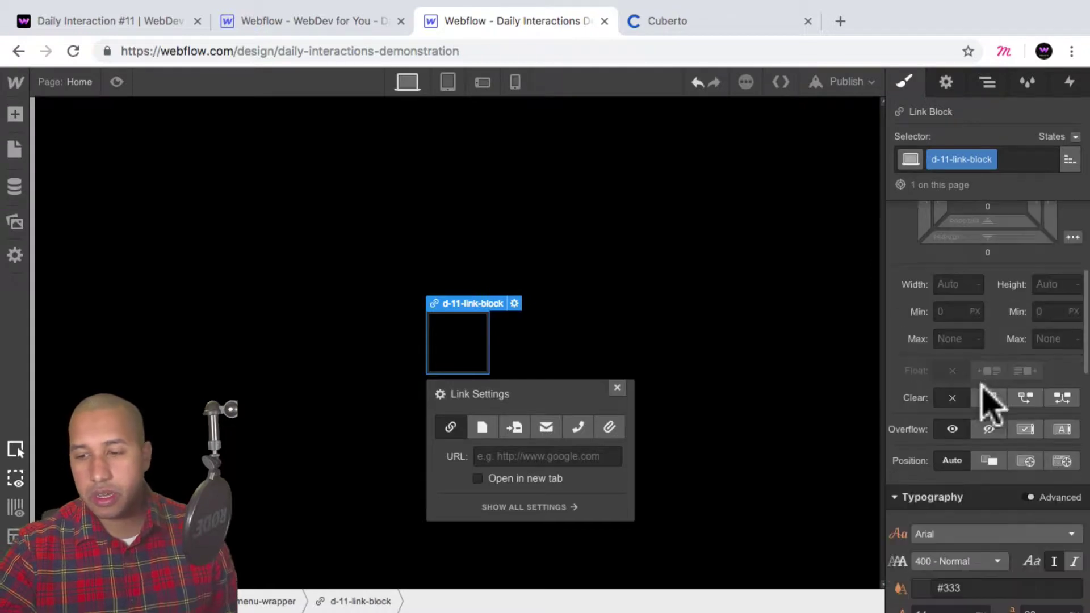
- Set d-11-link-block's position to relative and give the Text Block inside it a new class named d-11-menu-item-text
{"action": "left_click", "coordinate": [989, 458]}
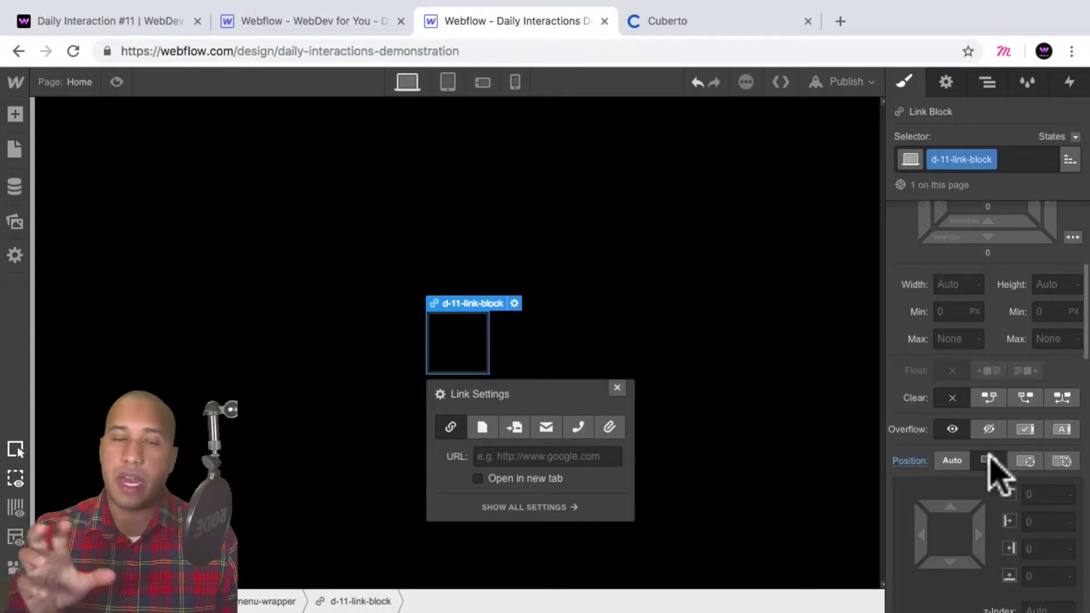
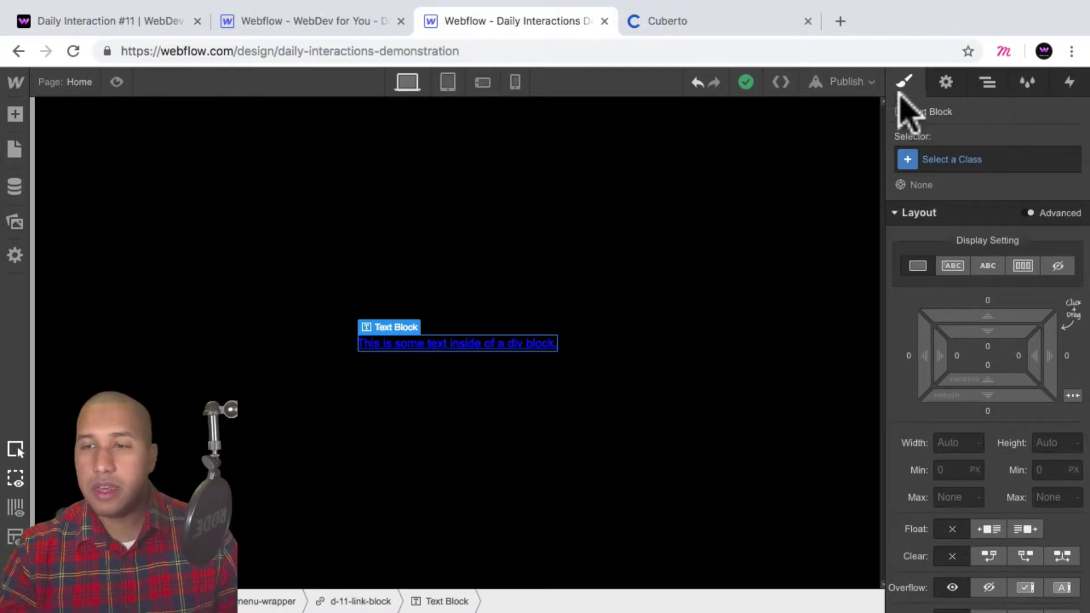
{"action": "left_click", "coordinate": [956, 159]}
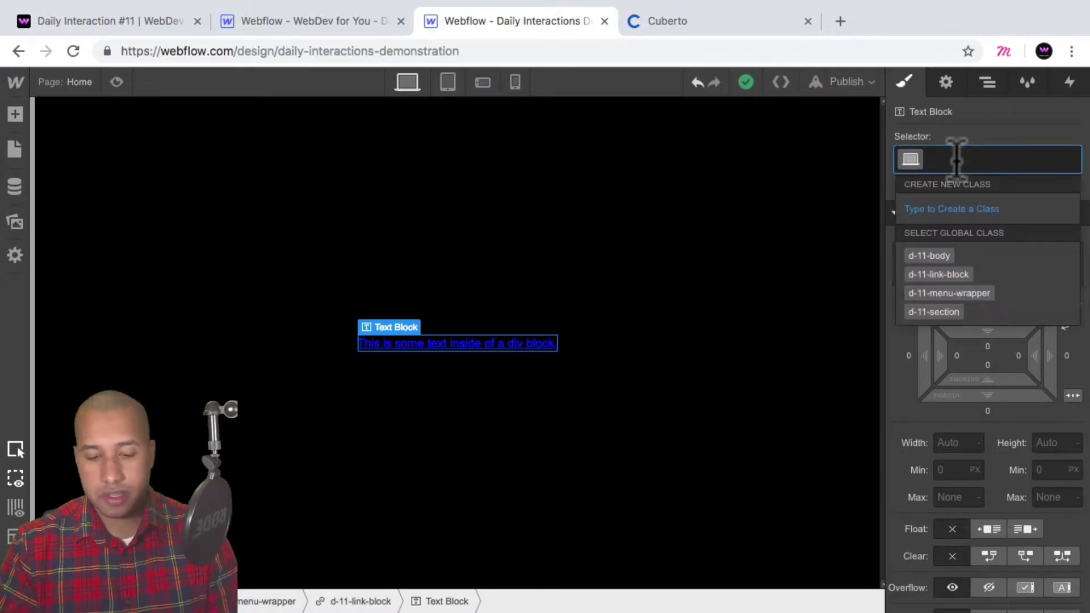
{"action": "type", "text": "d-11-menu"}
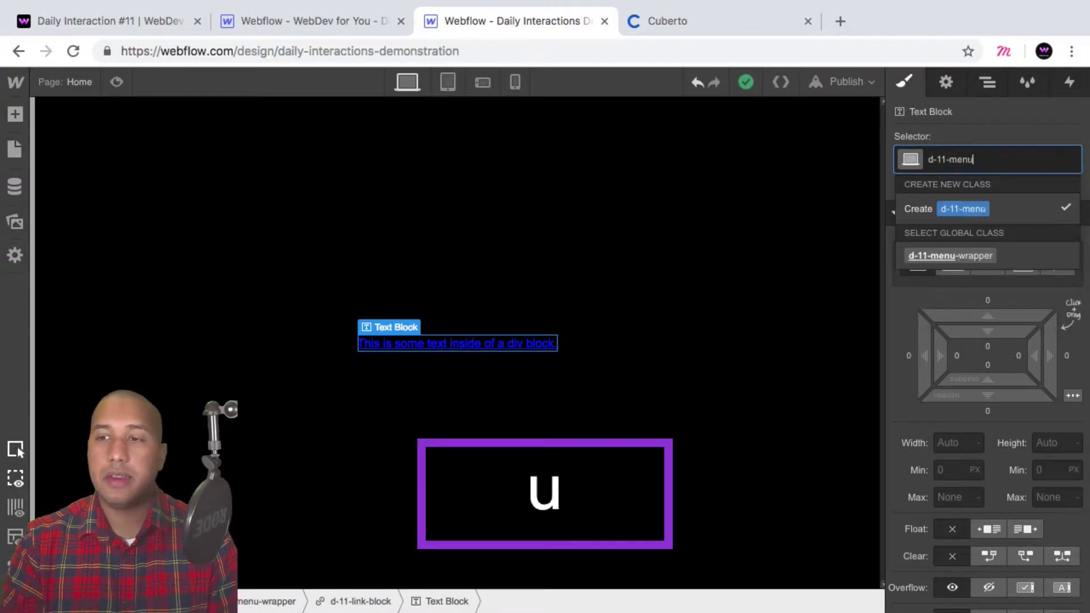
{"action": "type", "text": "-item-text"}
{"action": "key", "text": "Return"}
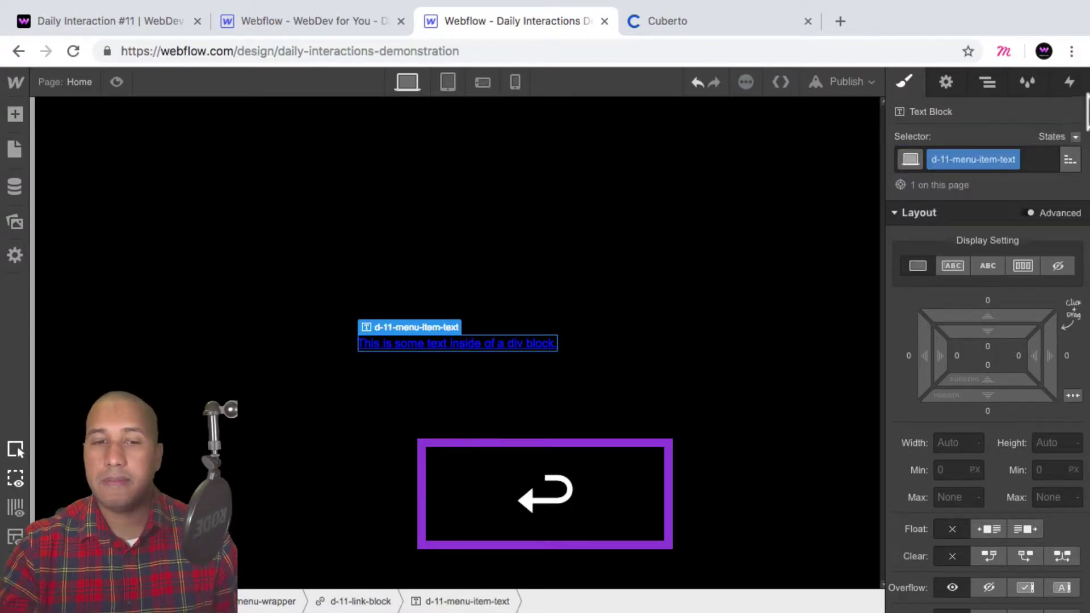
- Remove the underline from d-11-link-block by setting its text decoration to none
{"action": "left_click", "coordinate": [986, 82]}
{"action": "left_click", "coordinate": [899, 159]}
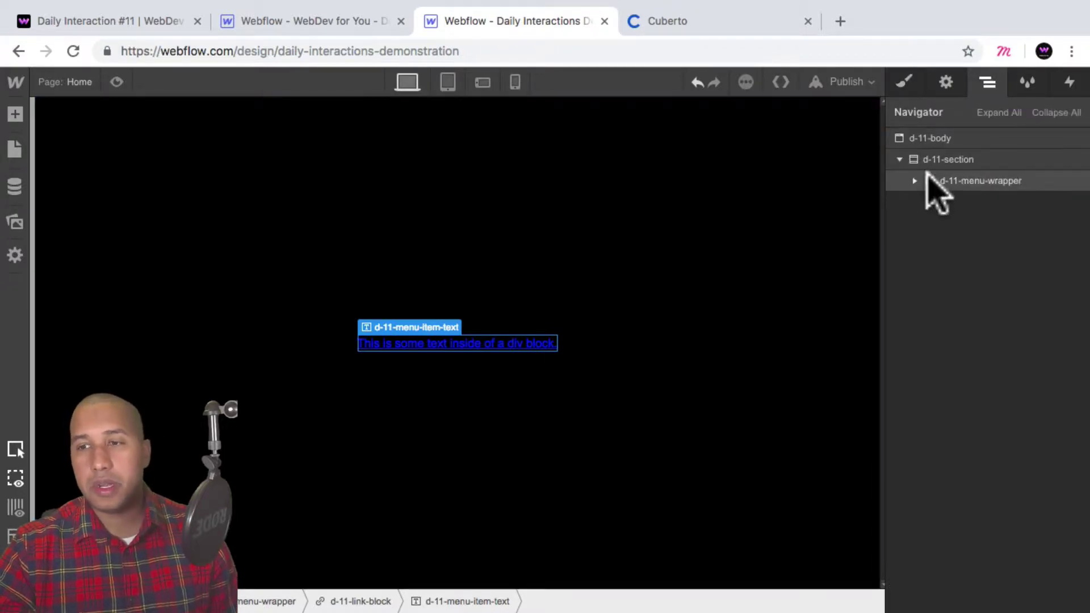
{"action": "left_click", "coordinate": [914, 180]}
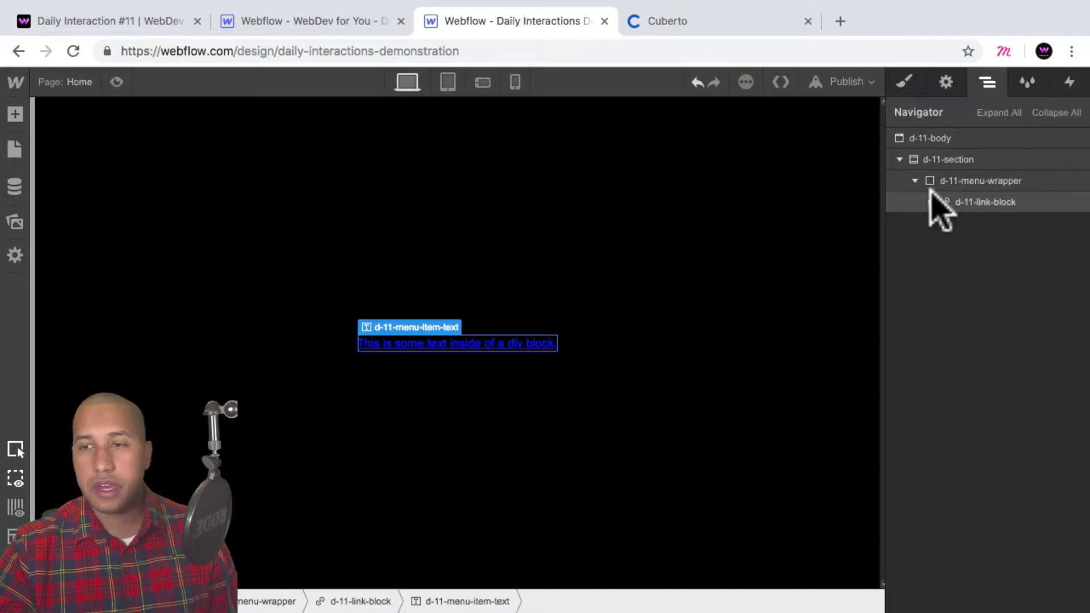
{"action": "left_click", "coordinate": [977, 202]}
{"action": "left_click", "coordinate": [930, 202]}
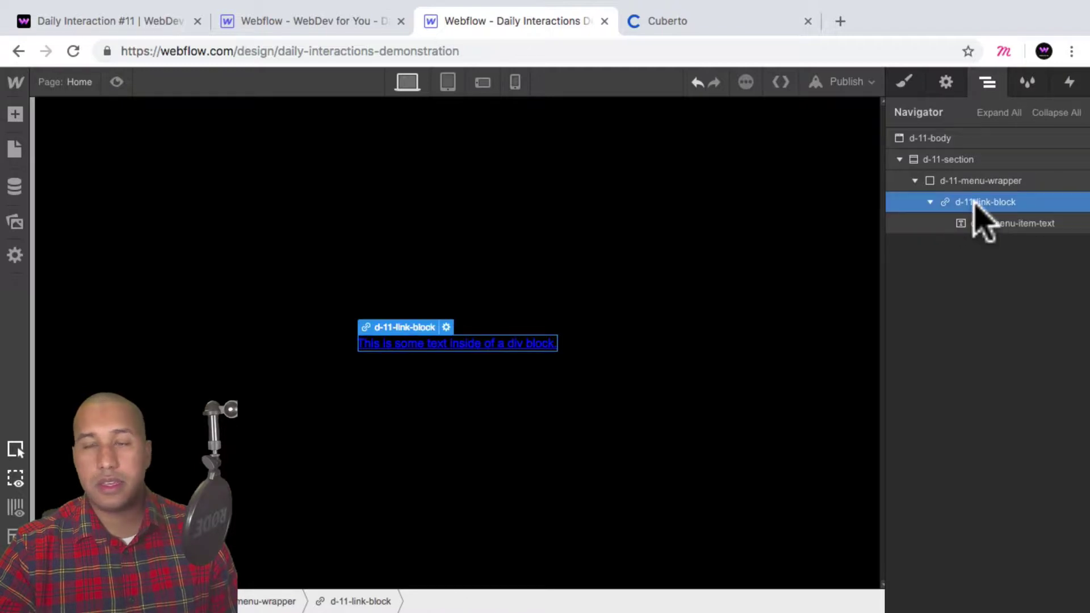
{"action": "left_click", "coordinate": [904, 82]}
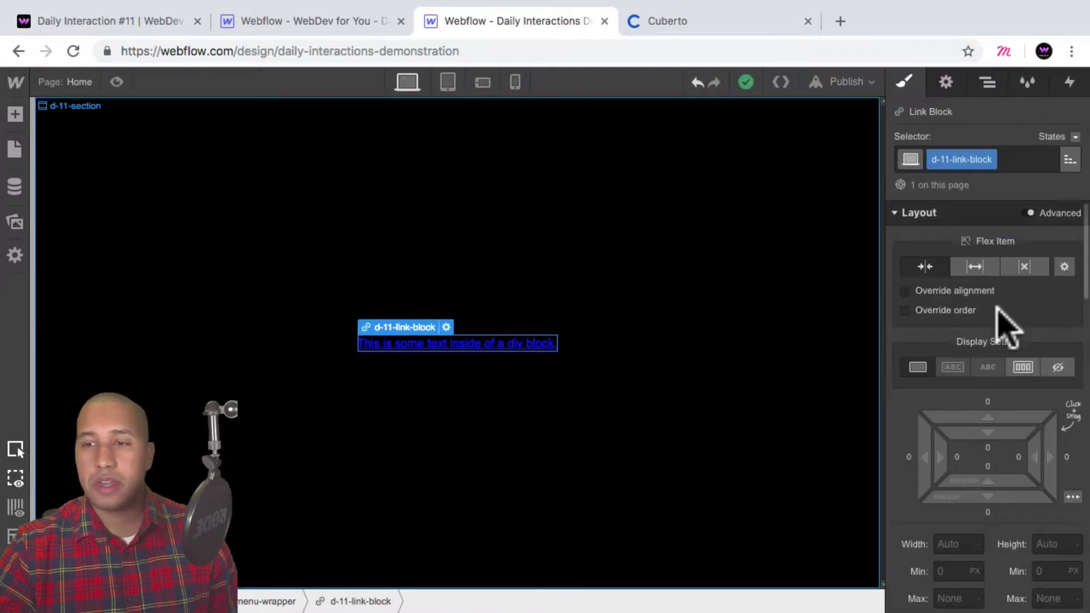
{"action": "scroll", "coordinate": [999, 317], "scroll_direction": "down", "scroll_amount": 10}
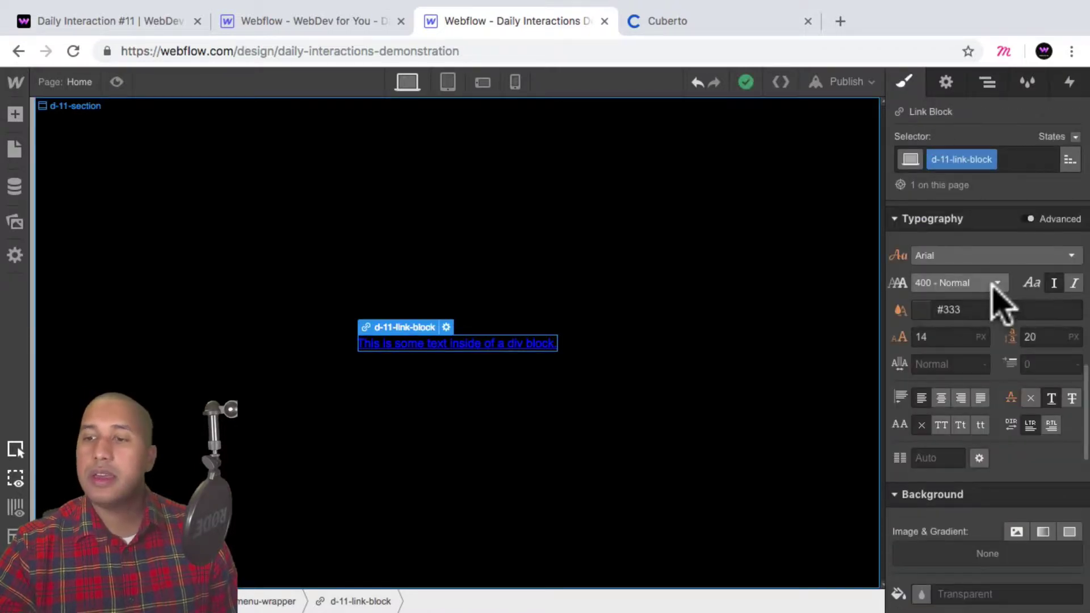
{"action": "left_click", "coordinate": [1031, 397]}
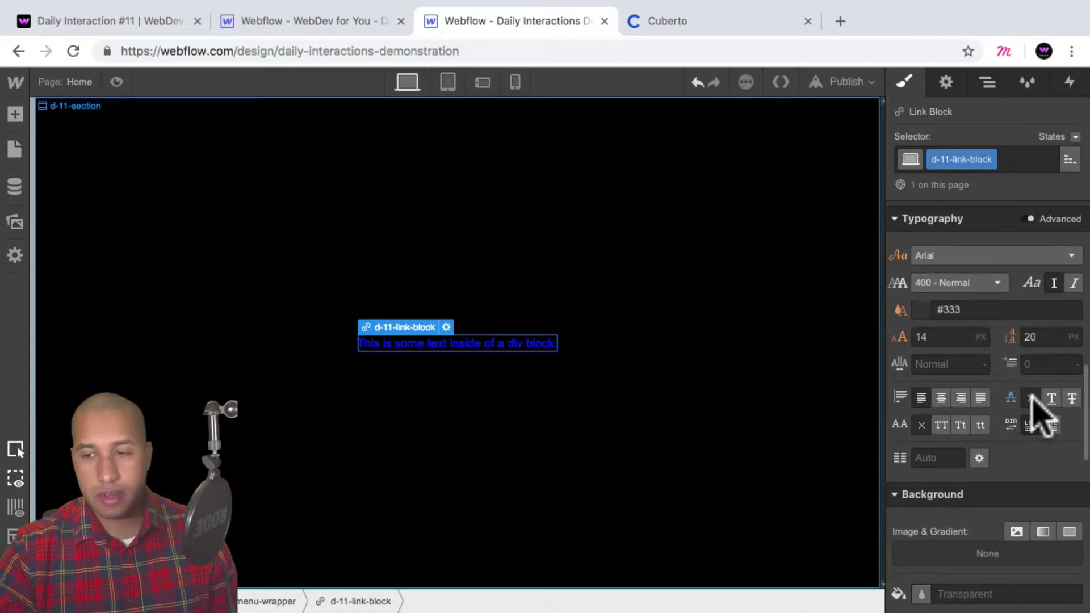
- Set the font of d-11-menu-item-text to Circular Bold with a weight of 700 - Bold
{"action": "left_click", "coordinate": [988, 83]}
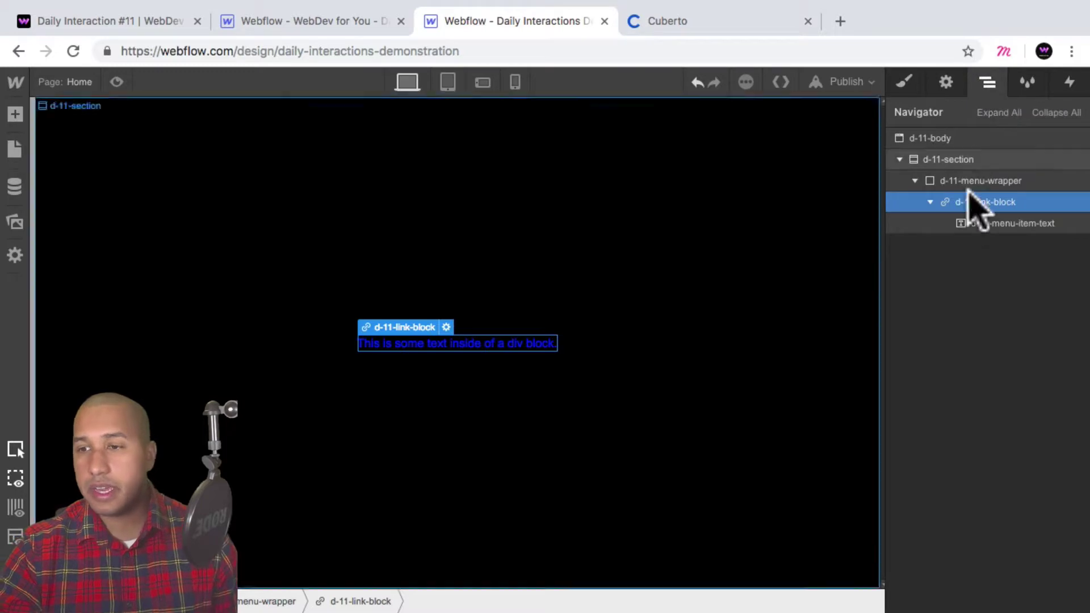
{"action": "left_click", "coordinate": [1003, 226]}
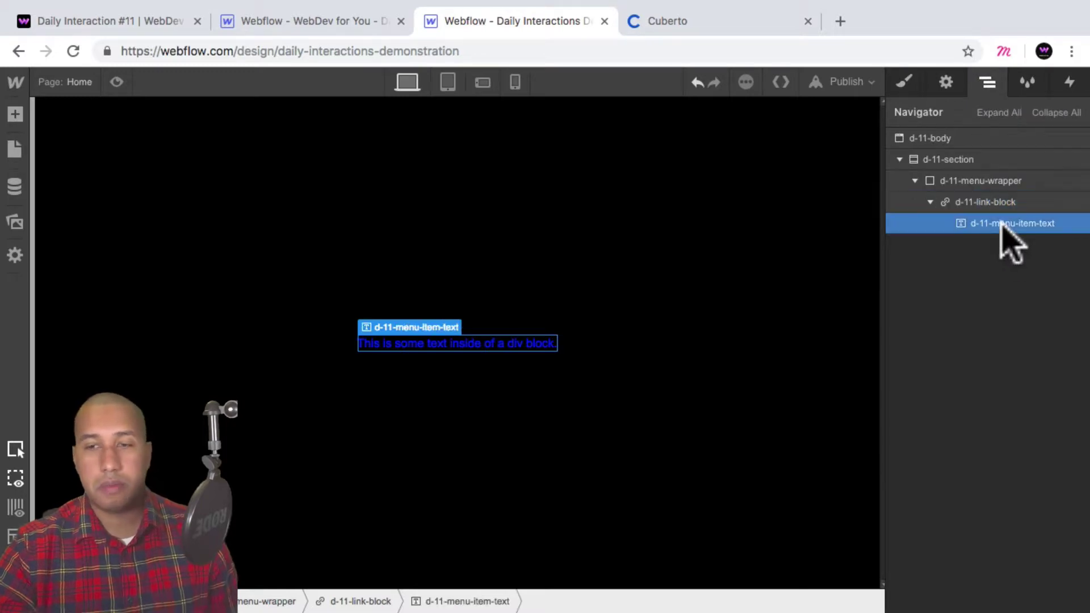
{"action": "left_click", "coordinate": [905, 84]}
{"action": "scroll", "coordinate": [966, 389], "scroll_direction": "down", "scroll_amount": 5}
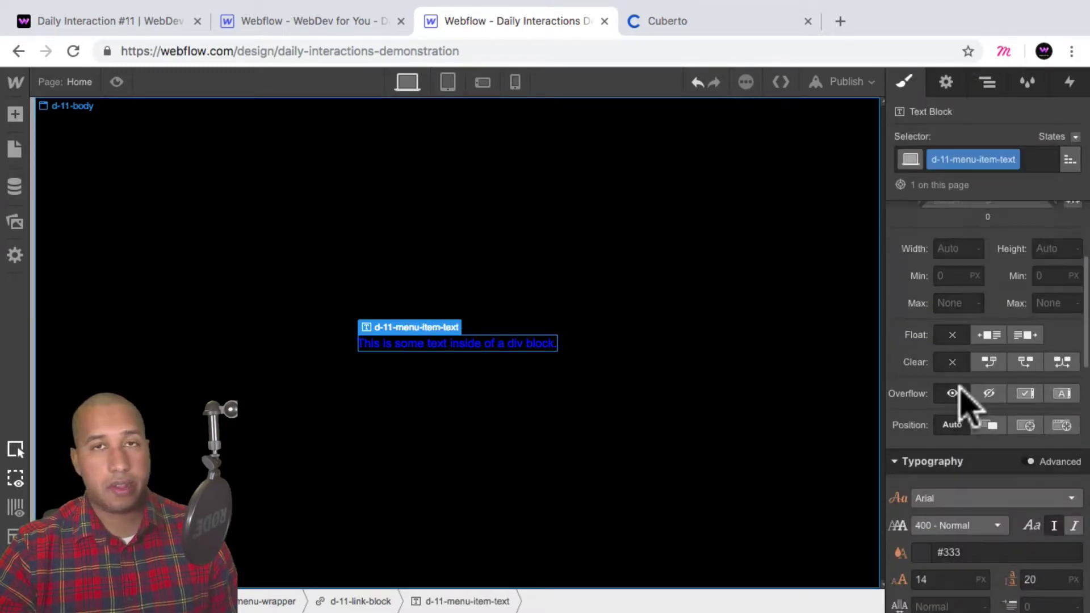
{"action": "scroll", "coordinate": [966, 397], "scroll_direction": "down", "scroll_amount": 1}
{"action": "left_click", "coordinate": [967, 384]}
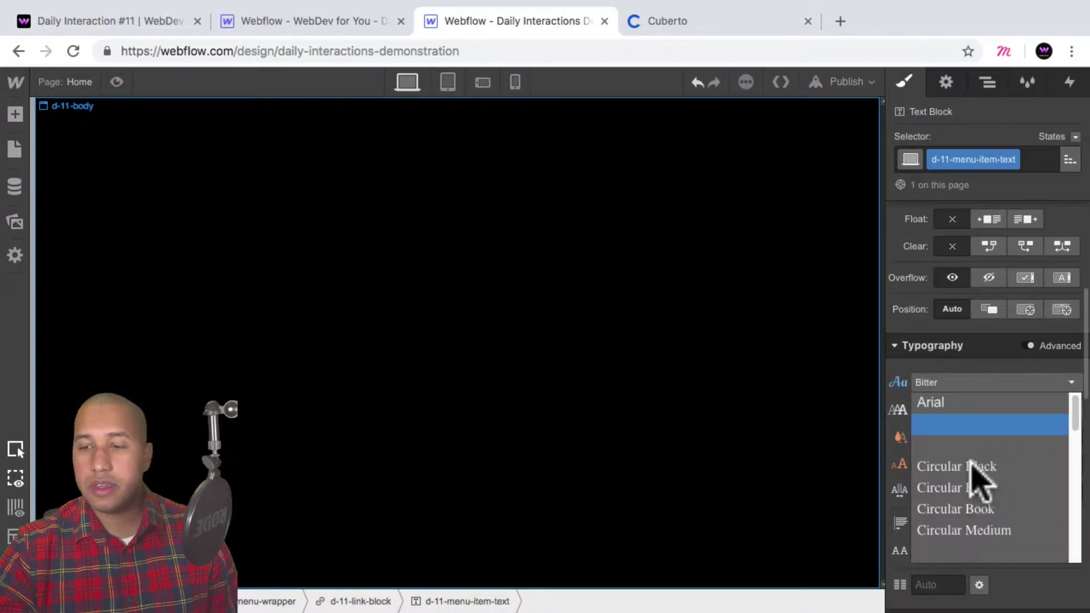
{"action": "left_click", "coordinate": [974, 488]}
{"action": "left_click", "coordinate": [952, 409]}
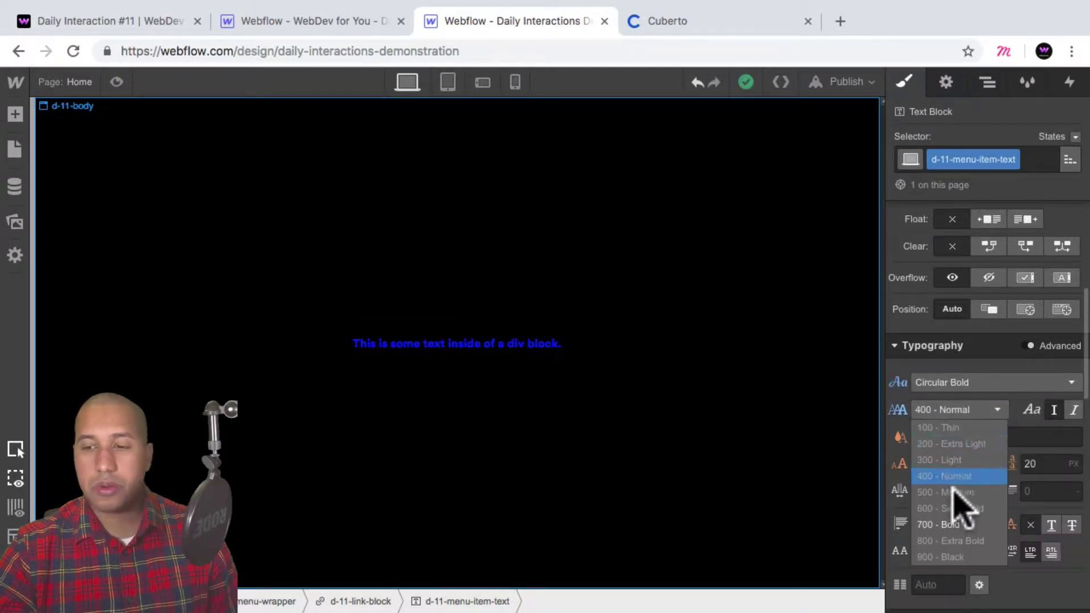
{"action": "left_click", "coordinate": [958, 524]}
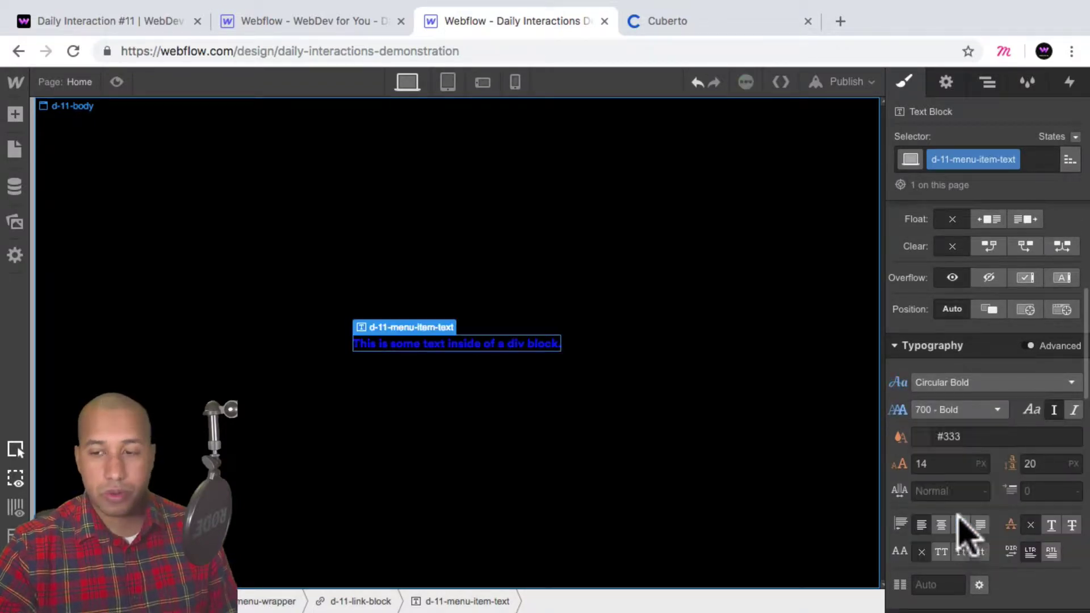
- Change the text color of d-11-menu-item-text to white
{"action": "left_click", "coordinate": [920, 439]}
{"action": "left_click", "coordinate": [928, 355]}
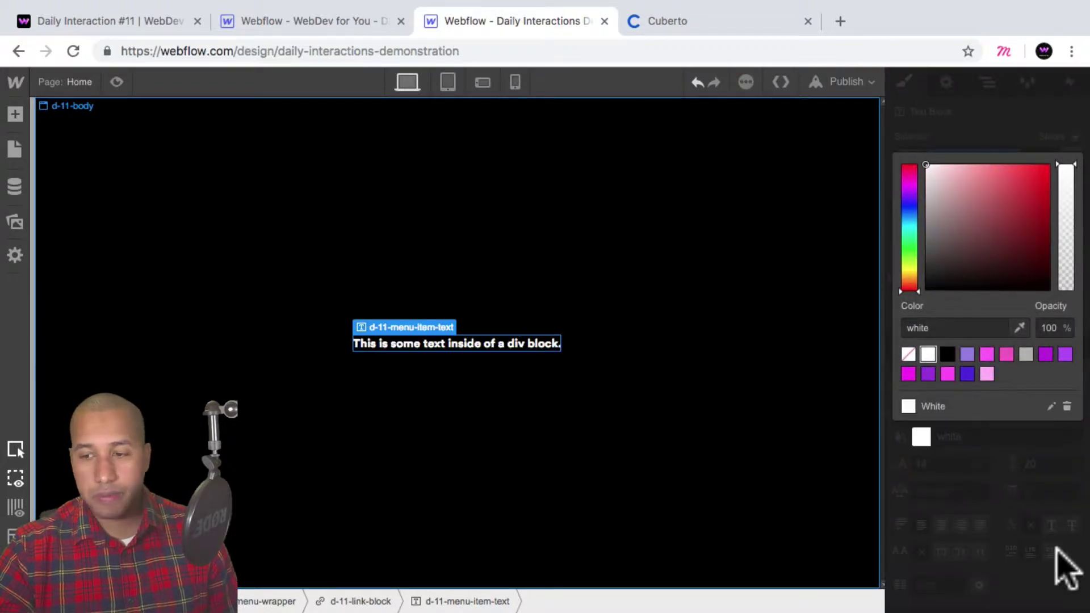
{"action": "left_click", "coordinate": [997, 487]}
- Replace the placeholder text in the menu item's text block with "Websites"
{"action": "double_click", "coordinate": [479, 342]}
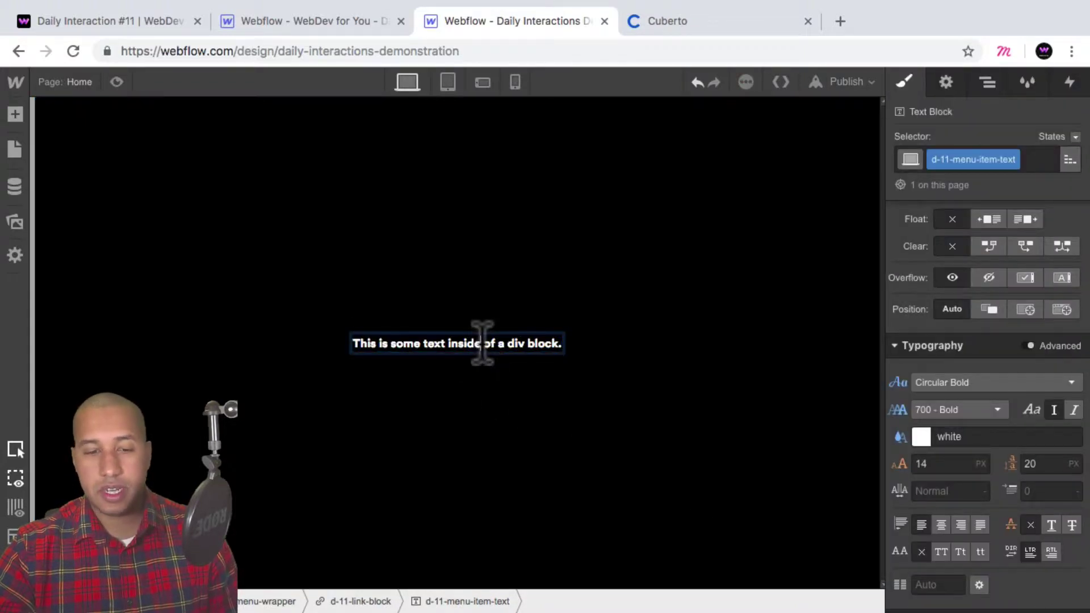
{"action": "key", "text": "super+a"}
{"action": "type", "text": "We"}
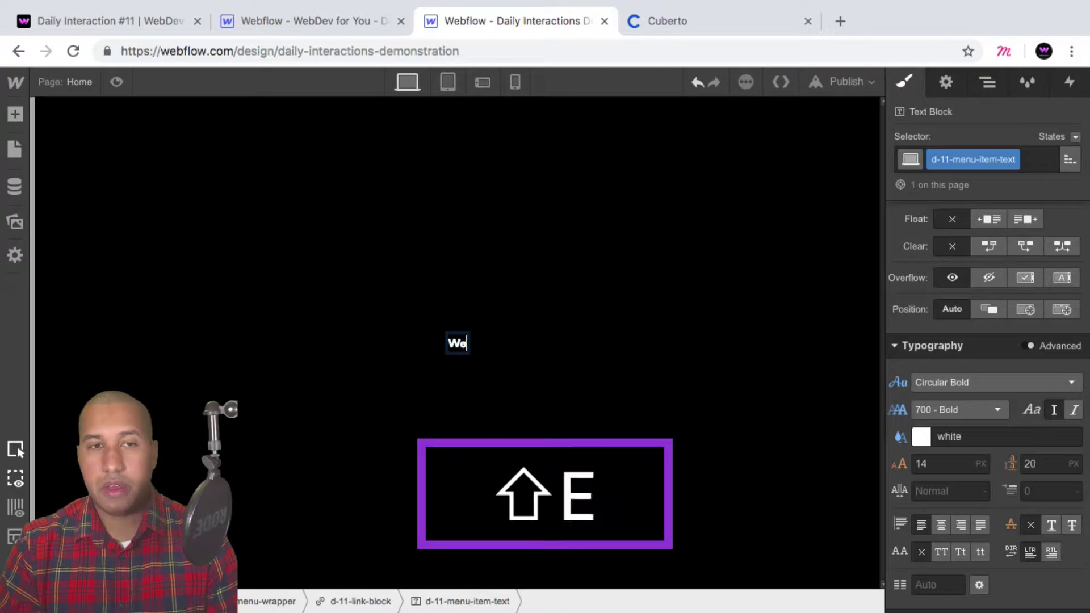
{"action": "type", "text": "bsites"}
{"action": "left_click", "coordinate": [518, 407]}
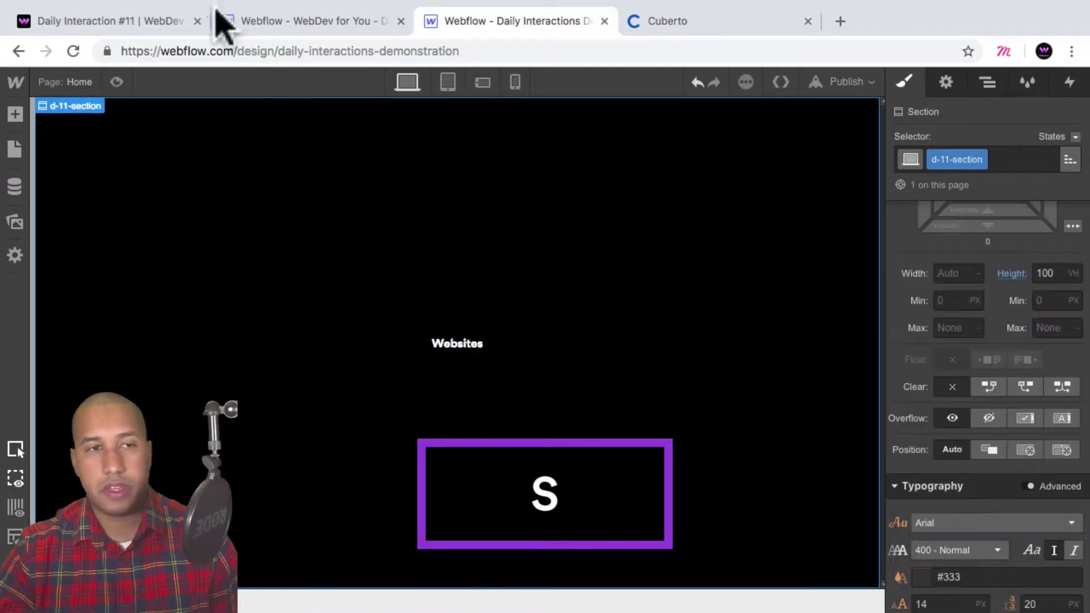
- Check the link text on the demo and Cuberto pages and give the Websites text a 34 px font size and 40 px line height
{"action": "left_click", "coordinate": [156, 23]}
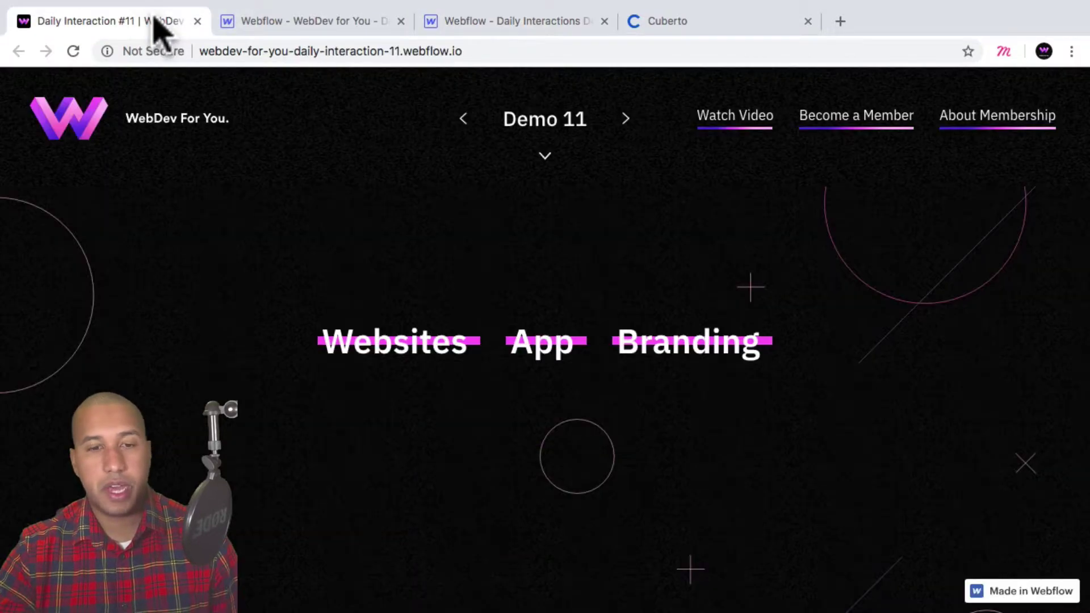
{"action": "left_click", "coordinate": [681, 21]}
{"action": "left_click", "coordinate": [448, 25]}
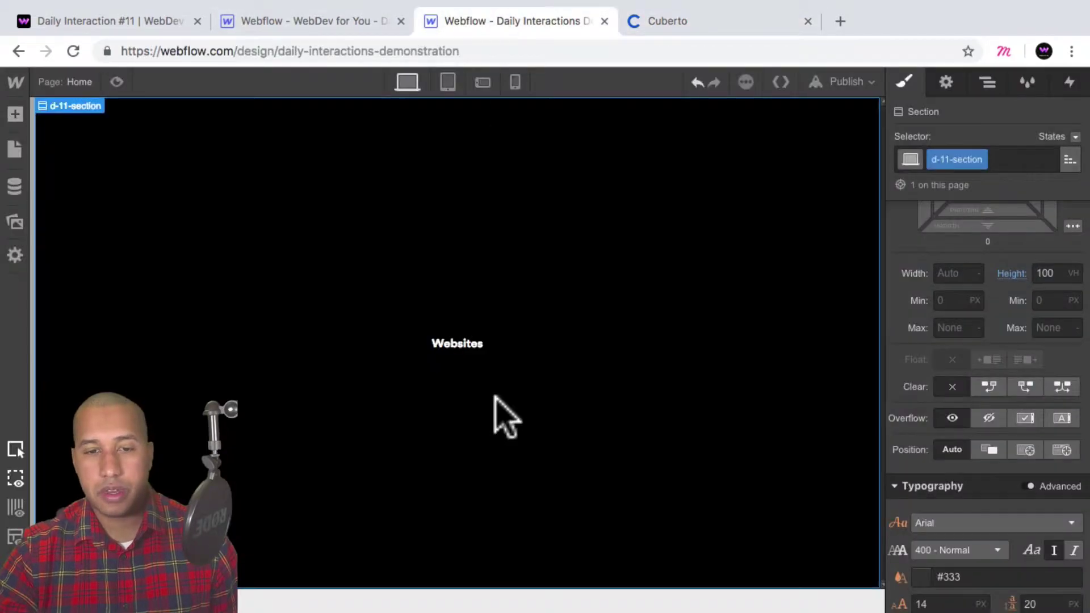
{"action": "left_click", "coordinate": [454, 344]}
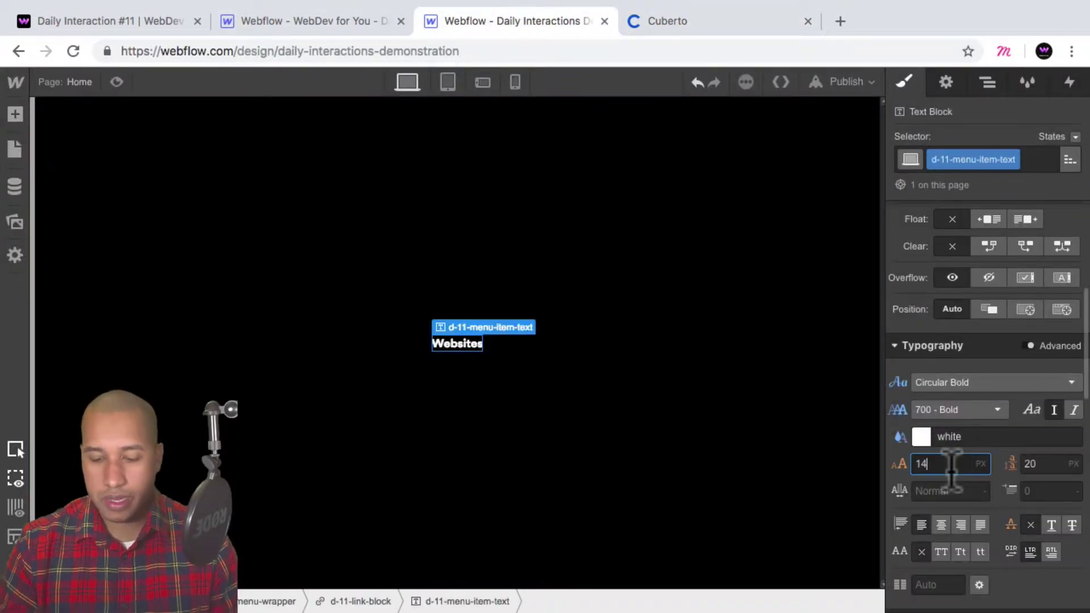
{"action": "key", "text": "shift+Up"}
{"action": "key", "text": "shift+Up"}
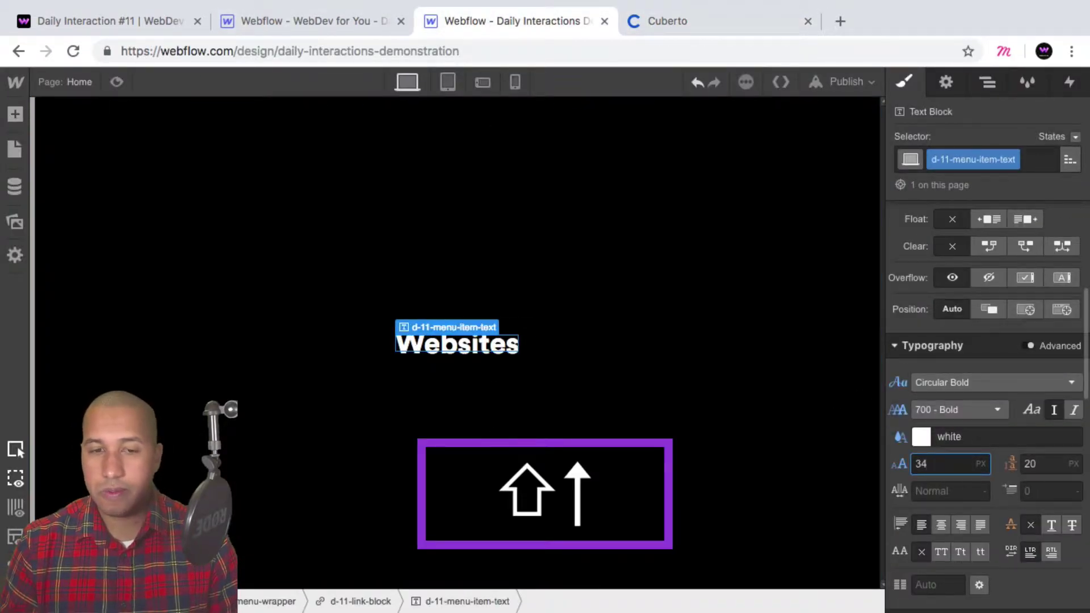
{"action": "left_click", "coordinate": [1041, 463]}
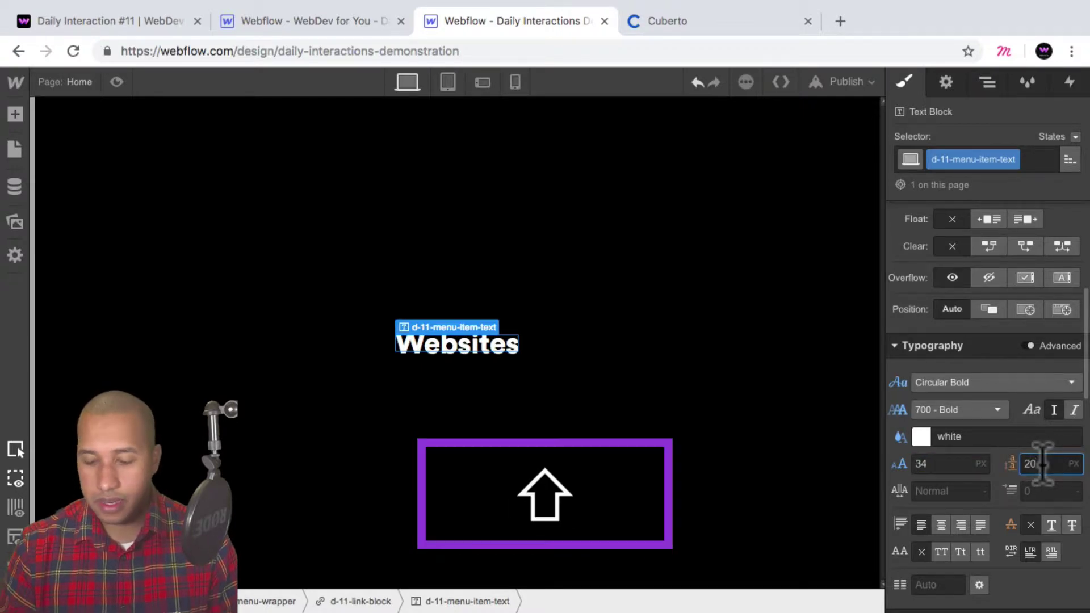
{"action": "key", "text": "shift+Up"}
{"action": "key", "text": "shift+Up"}
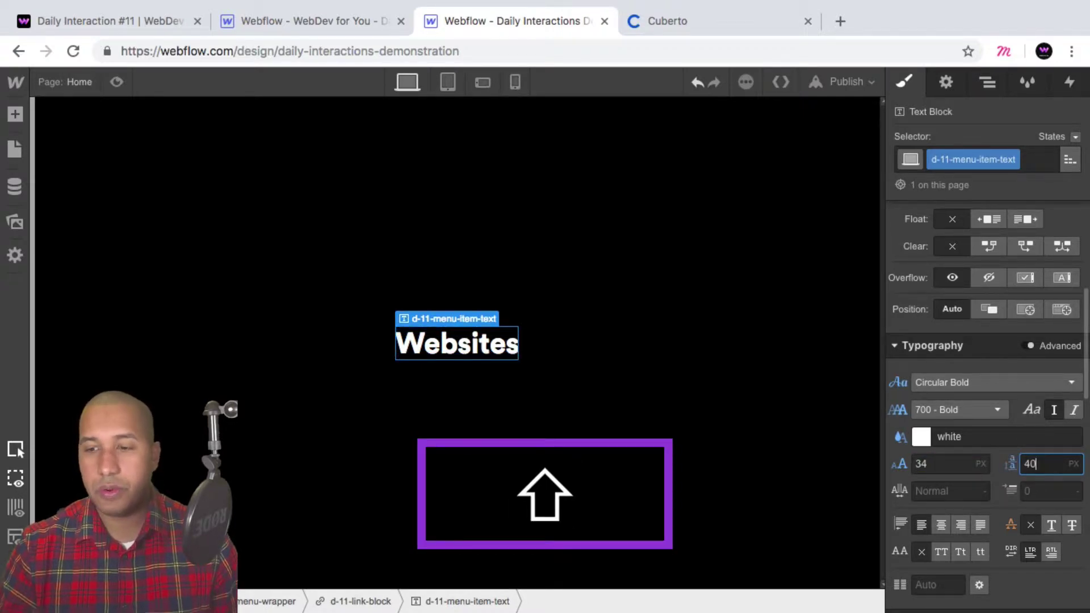
{"action": "left_click", "coordinate": [946, 464]}
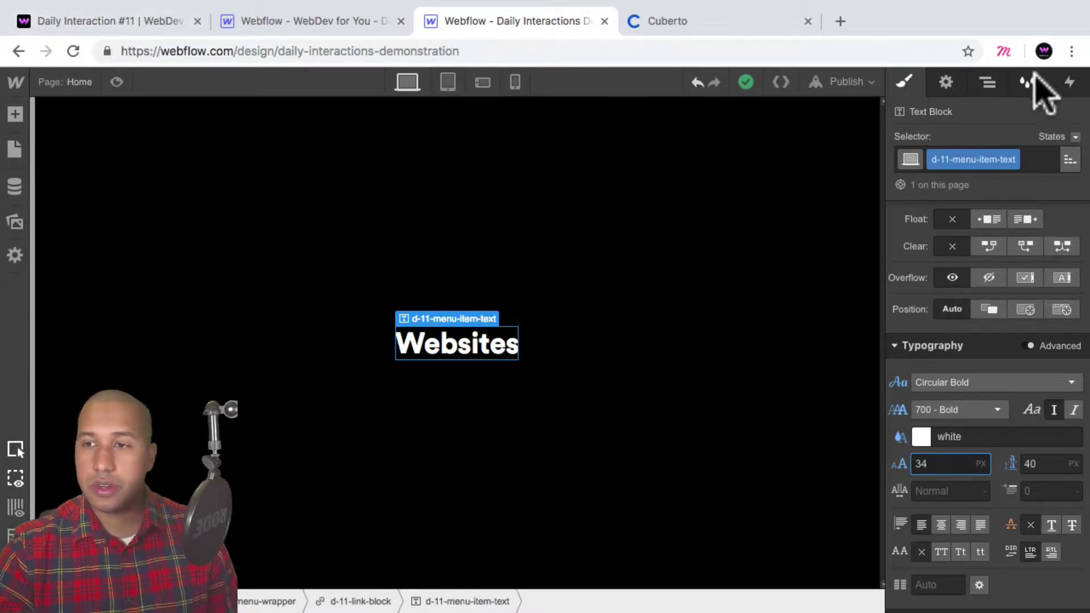
- Add a Div Block inside d-11-link-block below the text and give it a new class named d-11-rectangle
{"action": "left_click", "coordinate": [988, 84]}
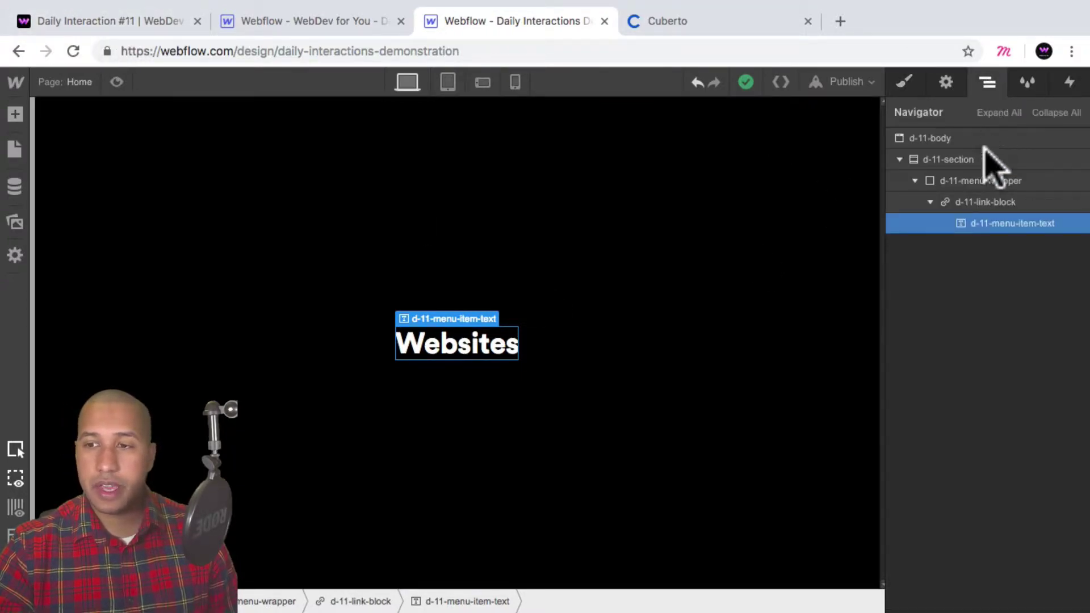
{"action": "left_click", "coordinate": [974, 202]}
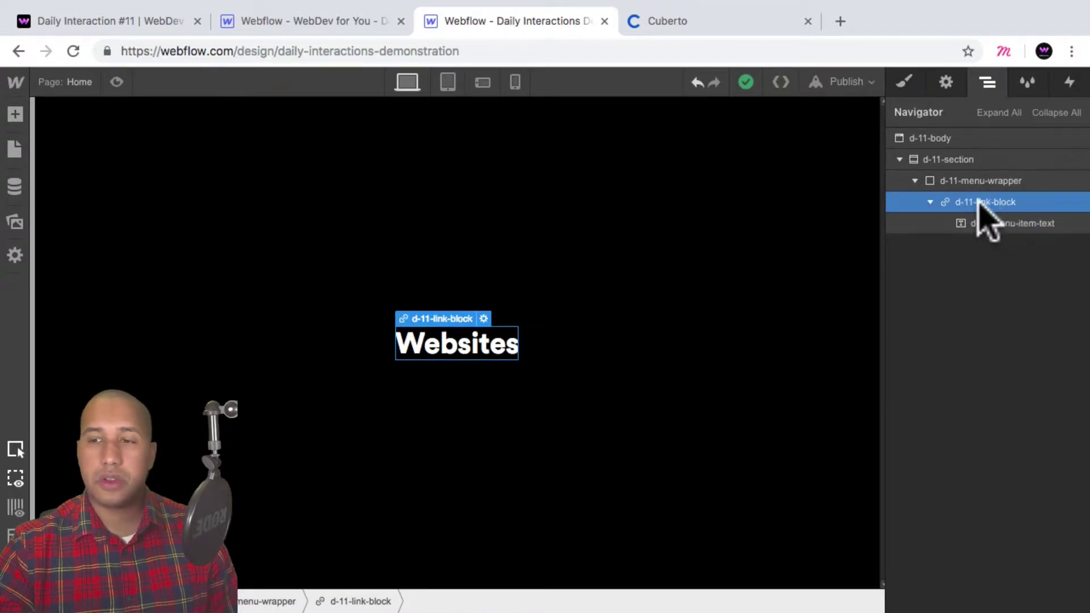
{"action": "left_click", "coordinate": [15, 113]}
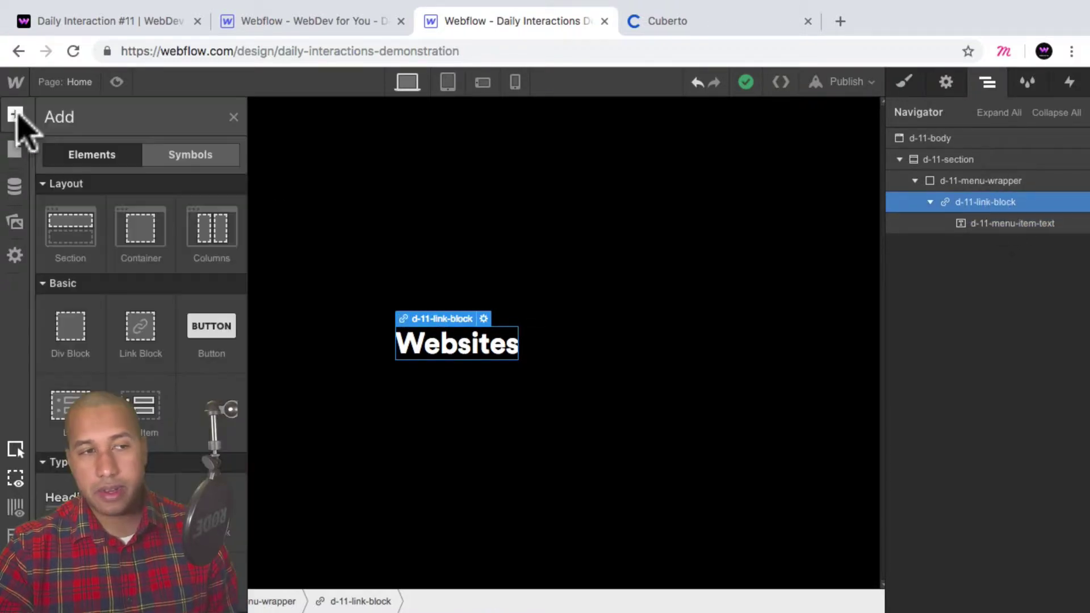
{"action": "left_click", "coordinate": [67, 329]}
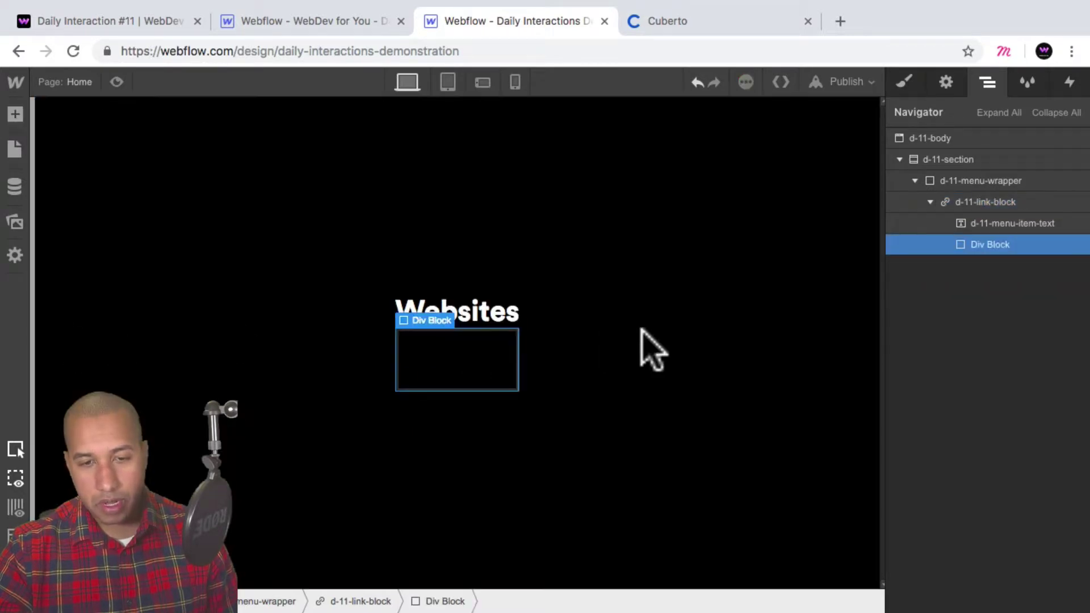
{"action": "left_click", "coordinate": [907, 82]}
{"action": "left_click", "coordinate": [935, 159]}
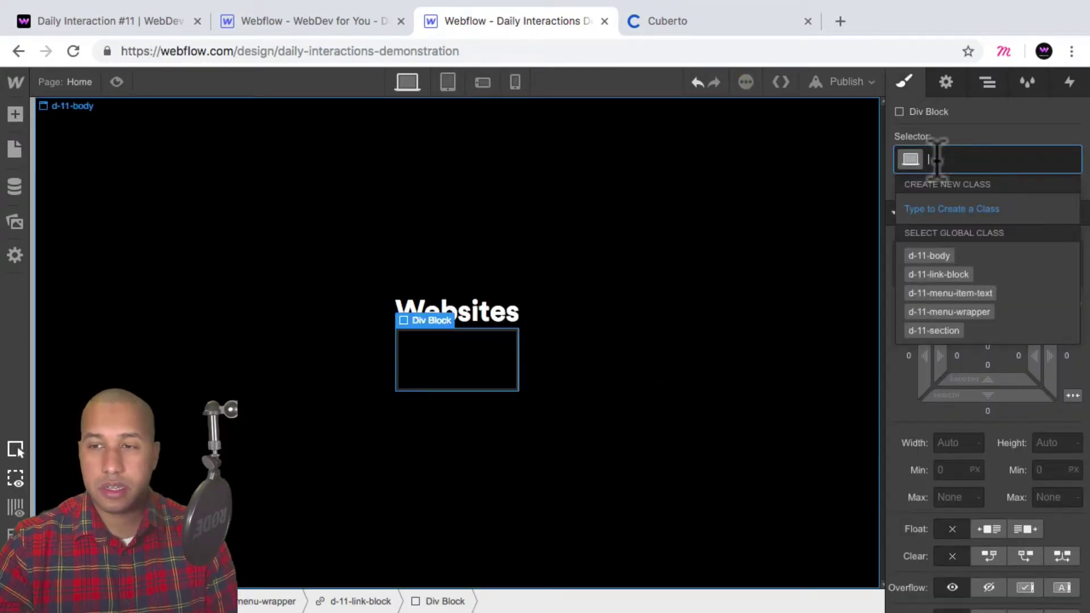
{"action": "type", "text": "d-11-rectangle"}
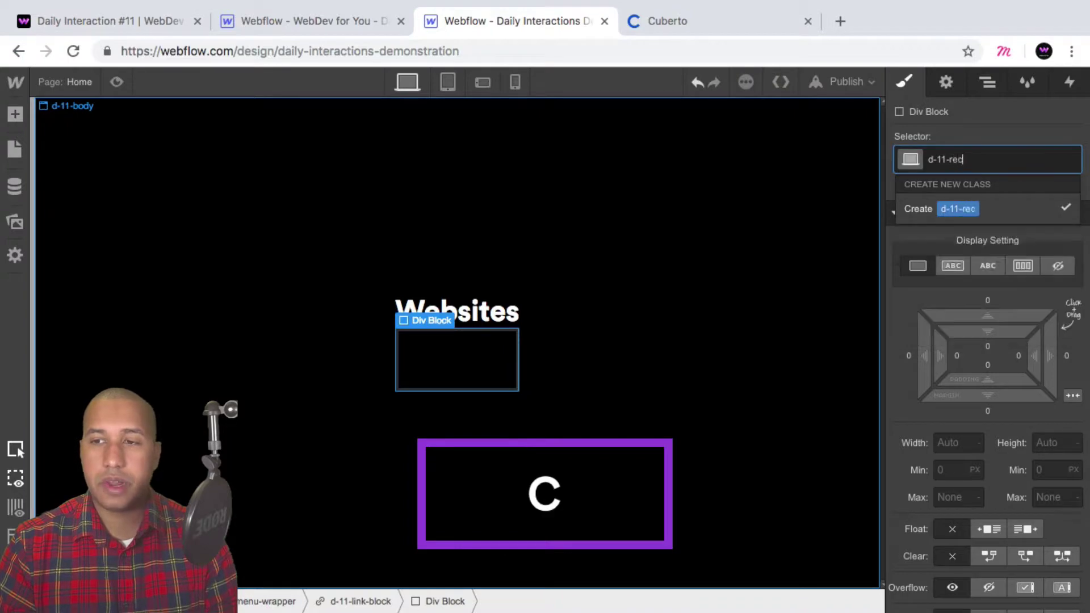
{"action": "key", "text": "Return"}
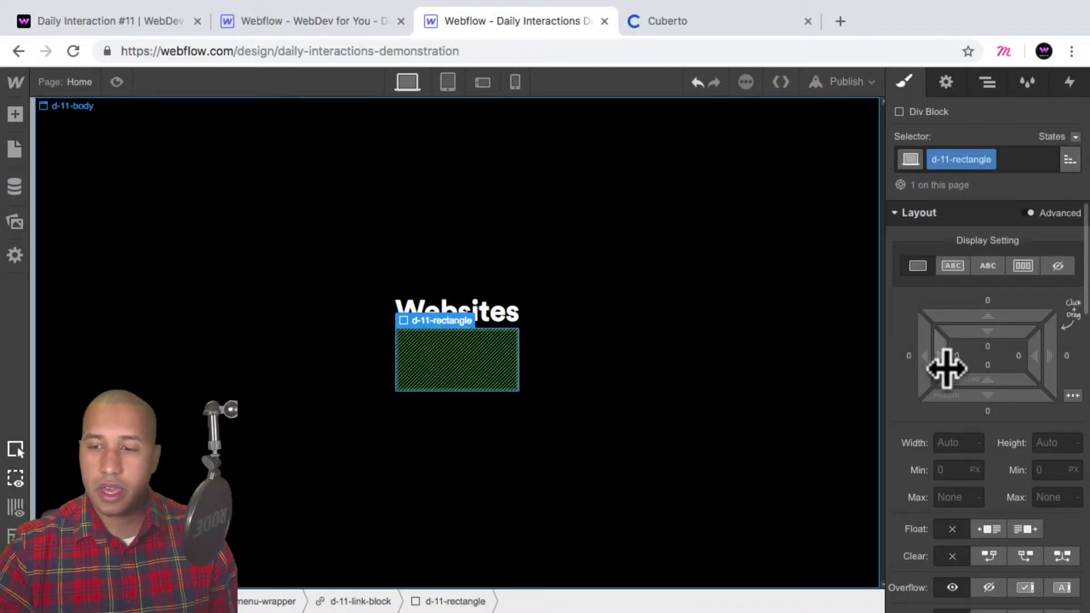
- Set the position of d-11-rectangle to absolute
{"action": "scroll", "coordinate": [944, 365], "scroll_direction": "down", "scroll_amount": 4}
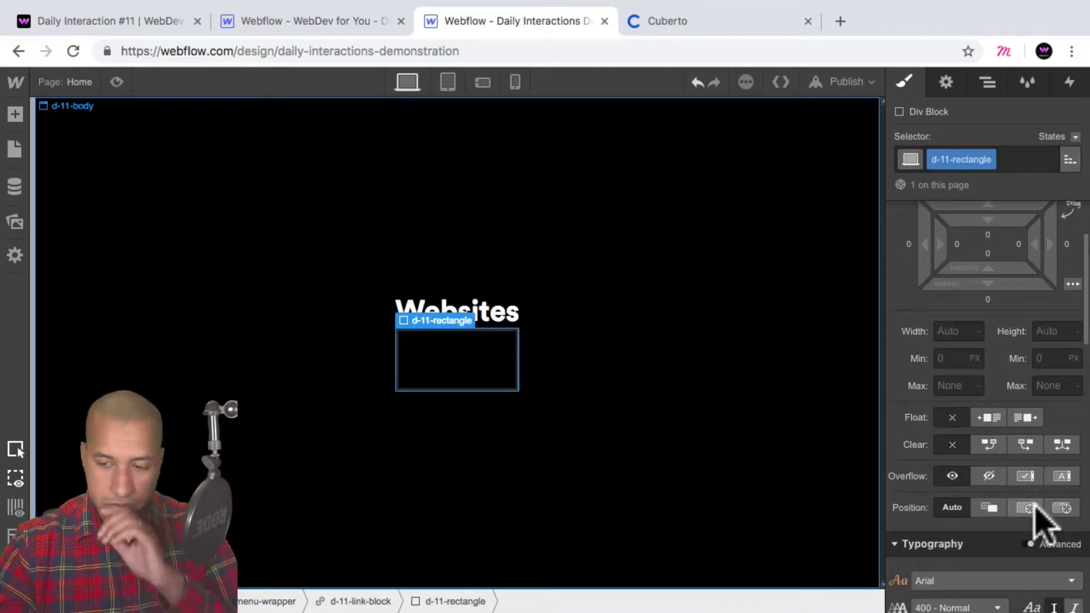
{"action": "left_click", "coordinate": [1025, 508]}
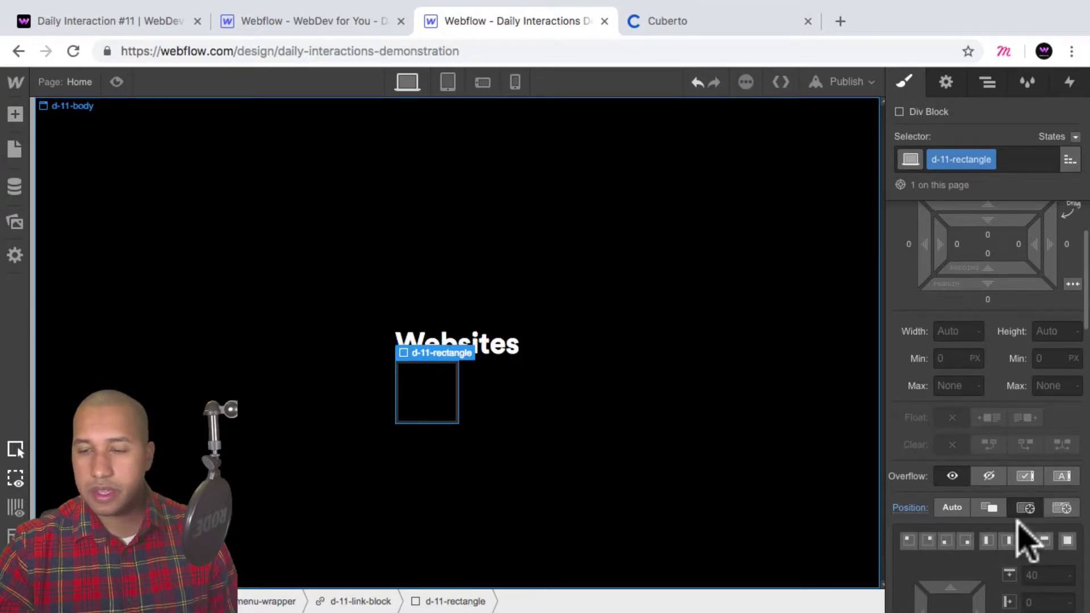
- Examine the size and position settings of the d-11-rect strike-through under Websites in the finished demo project
{"action": "left_click", "coordinate": [126, 25]}
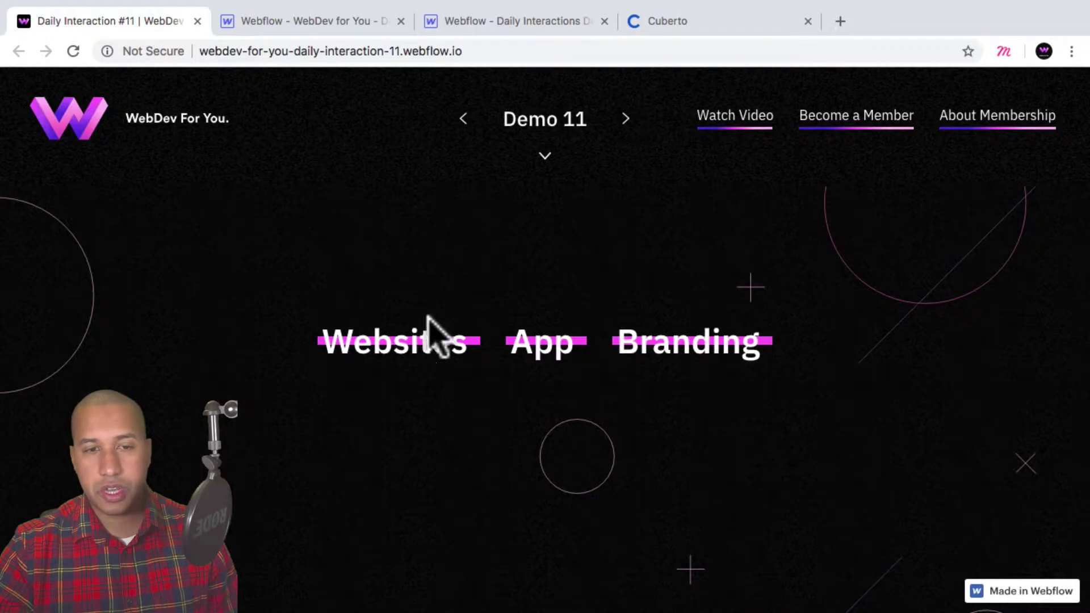
{"action": "left_click", "coordinate": [290, 23]}
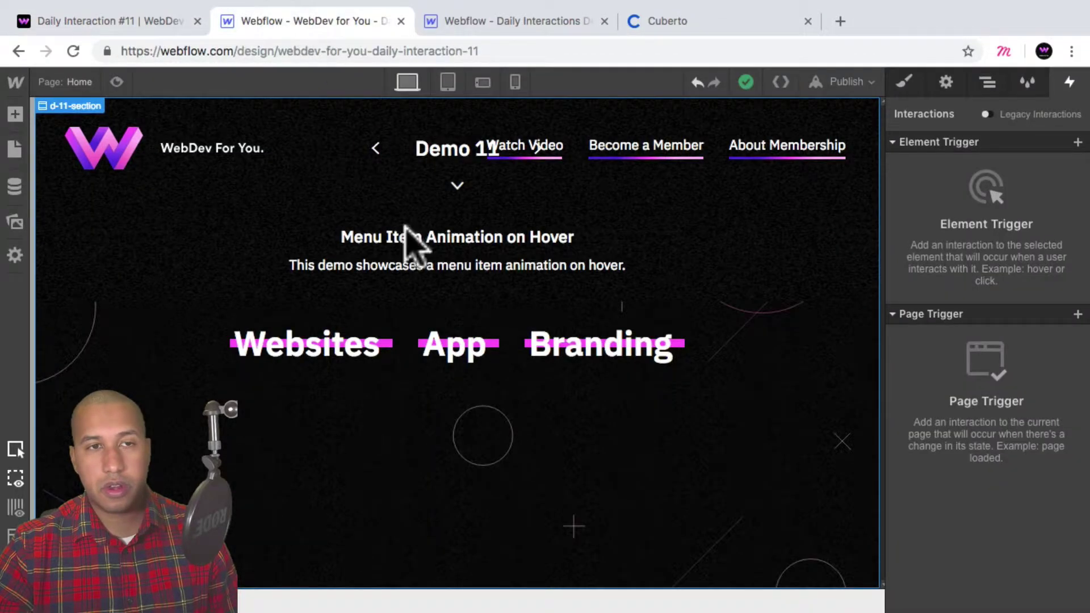
{"action": "left_click", "coordinate": [388, 344]}
{"action": "left_click", "coordinate": [987, 83]}
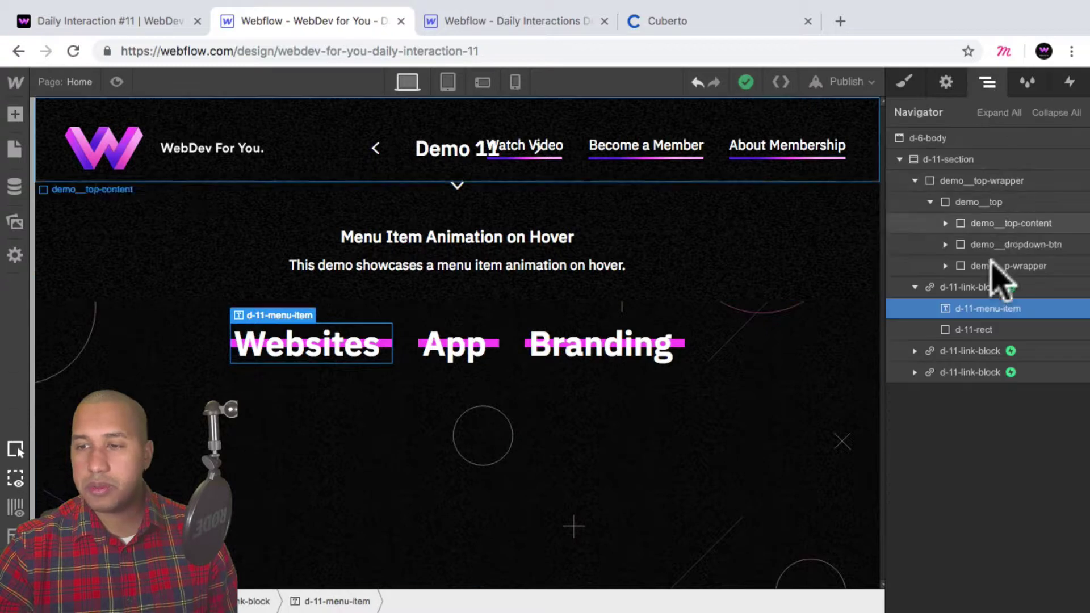
{"action": "left_click", "coordinate": [983, 328]}
{"action": "key", "text": "s"}
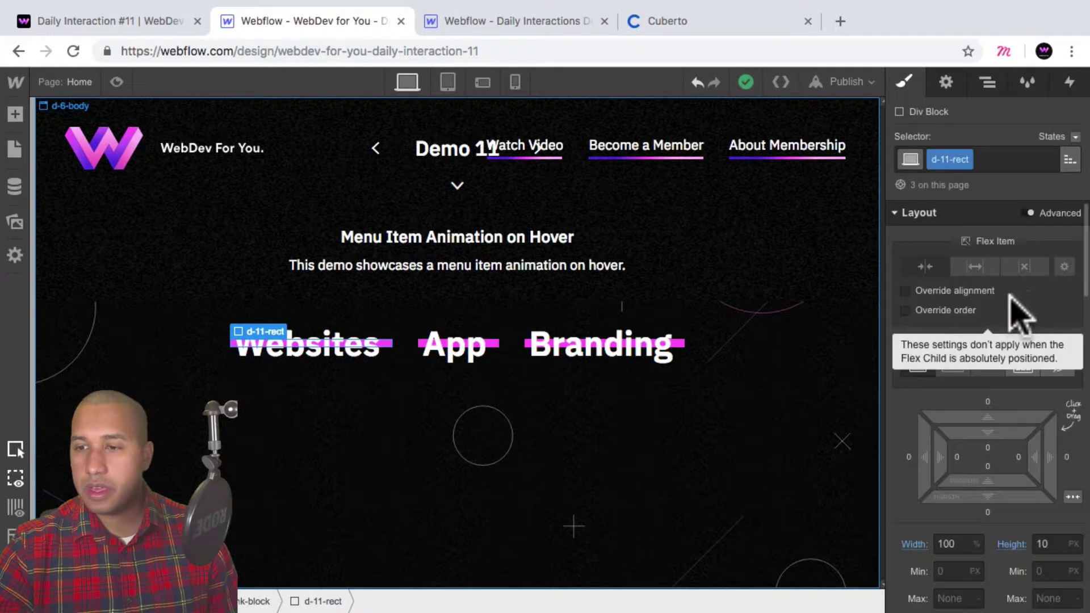
{"action": "scroll", "coordinate": [1010, 323], "scroll_direction": "down", "scroll_amount": 4}
{"action": "scroll", "coordinate": [1009, 340], "scroll_direction": "down", "scroll_amount": 1}
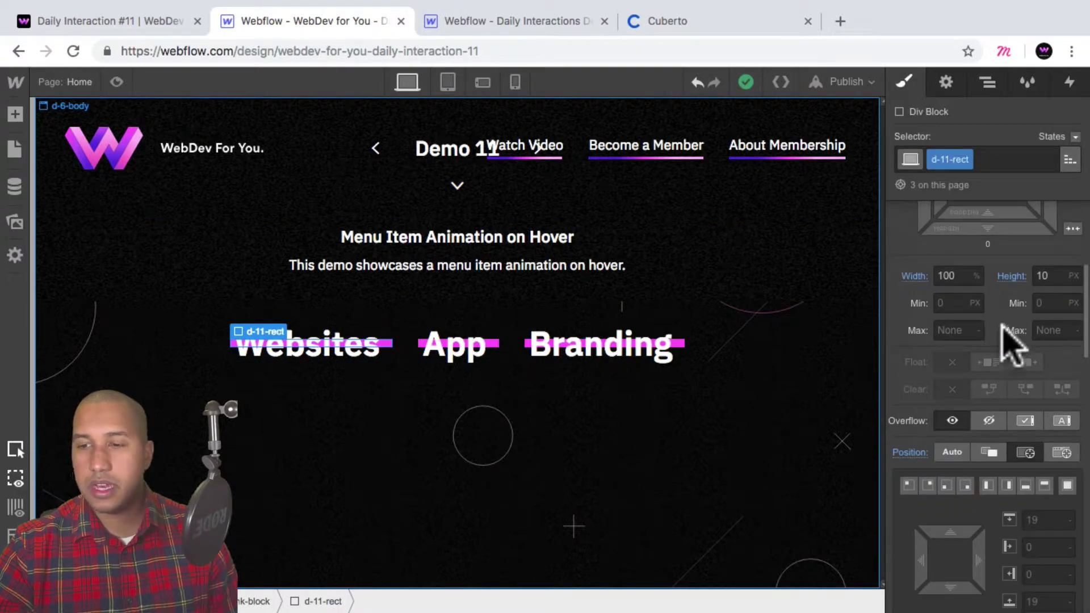
- Return to the Daily Interactions demonstration project and give d-11-rectangle a width of 100% and a height of 10 px
{"action": "left_click", "coordinate": [502, 25]}
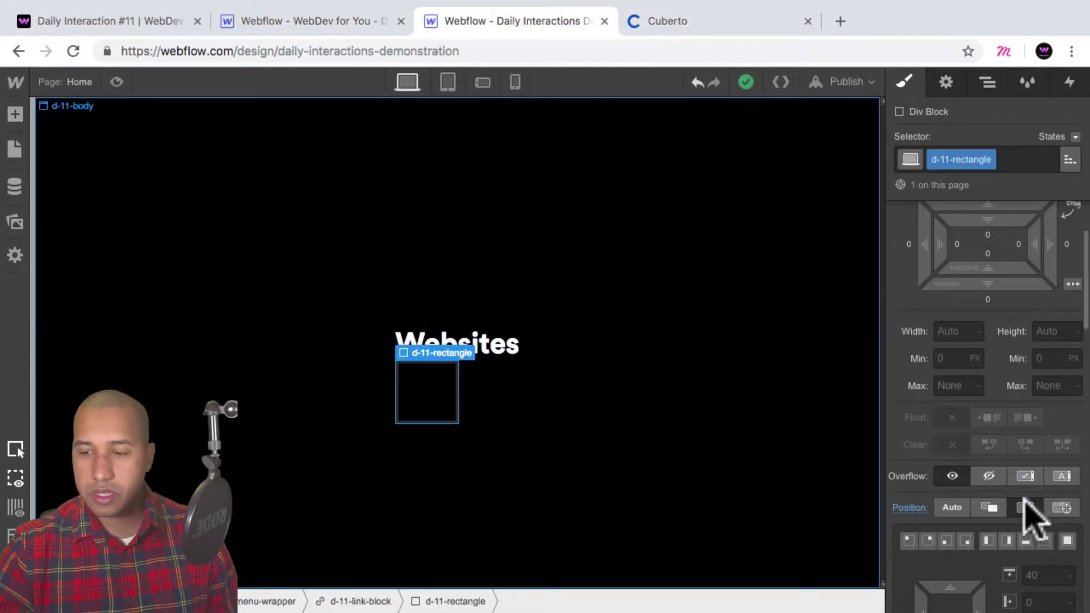
{"action": "scroll", "coordinate": [1025, 511], "scroll_direction": "up", "scroll_amount": 4}
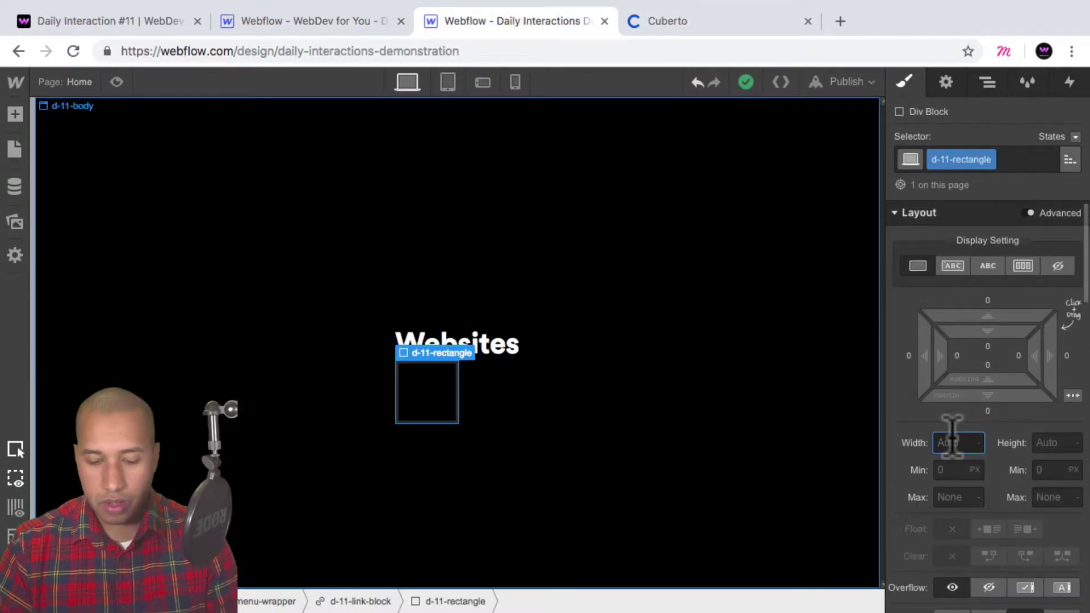
{"action": "type", "text": "100%"}
{"action": "key", "text": "shift+Return"}
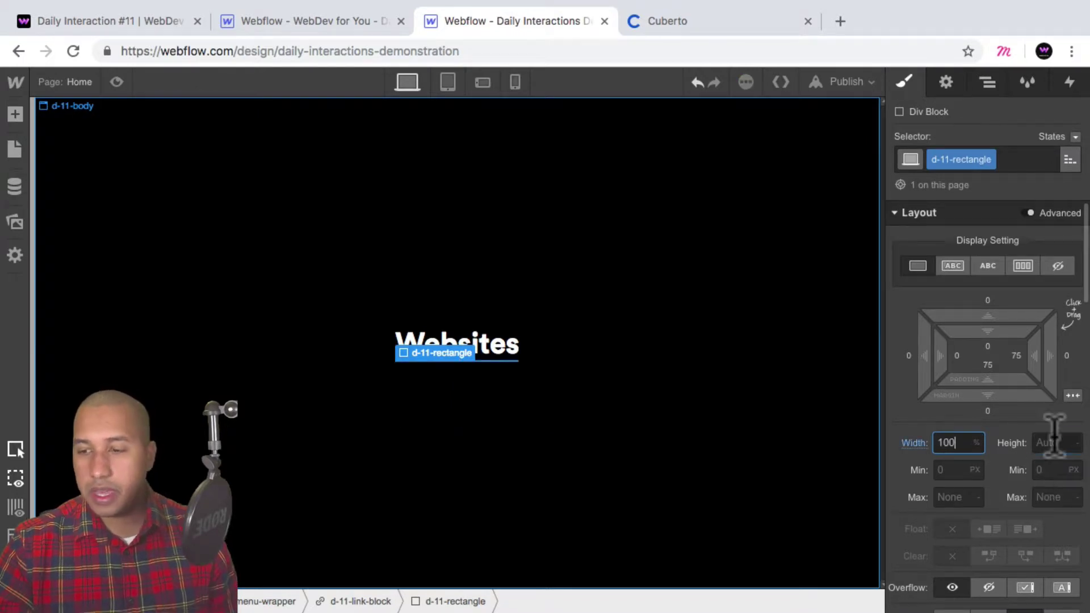
{"action": "type", "text": "5"}
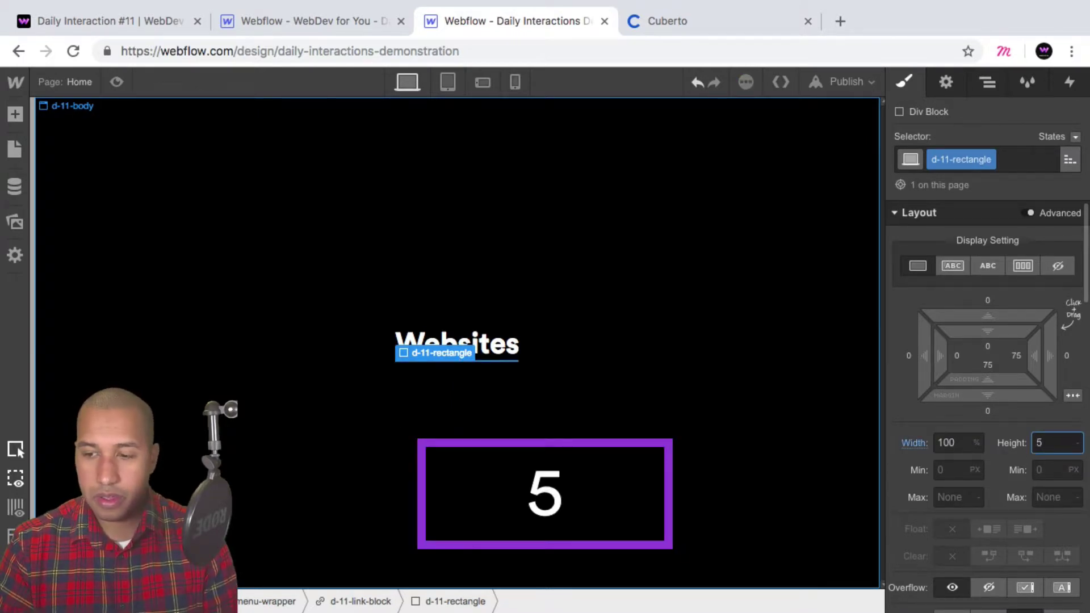
{"action": "key", "text": "Return"}
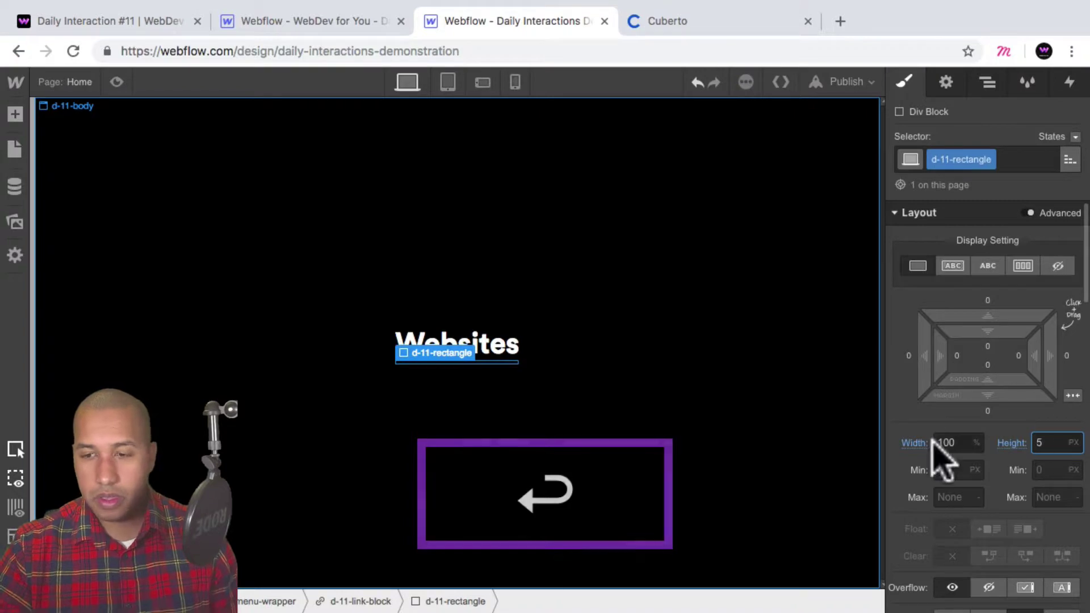
{"action": "scroll", "coordinate": [993, 426], "scroll_direction": "down", "scroll_amount": 3}
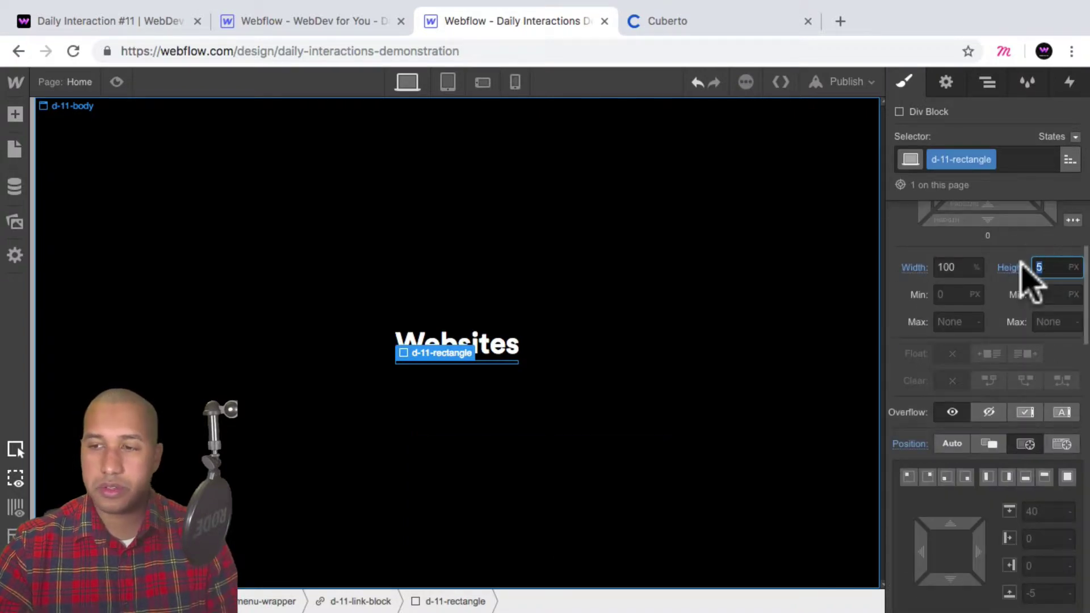
{"action": "type", "text": "10"}
{"action": "key", "text": "Return"}
- Fill the background of d-11-rectangle with the saved Magenta swatch
{"action": "scroll", "coordinate": [1005, 390], "scroll_direction": "down", "scroll_amount": 10}
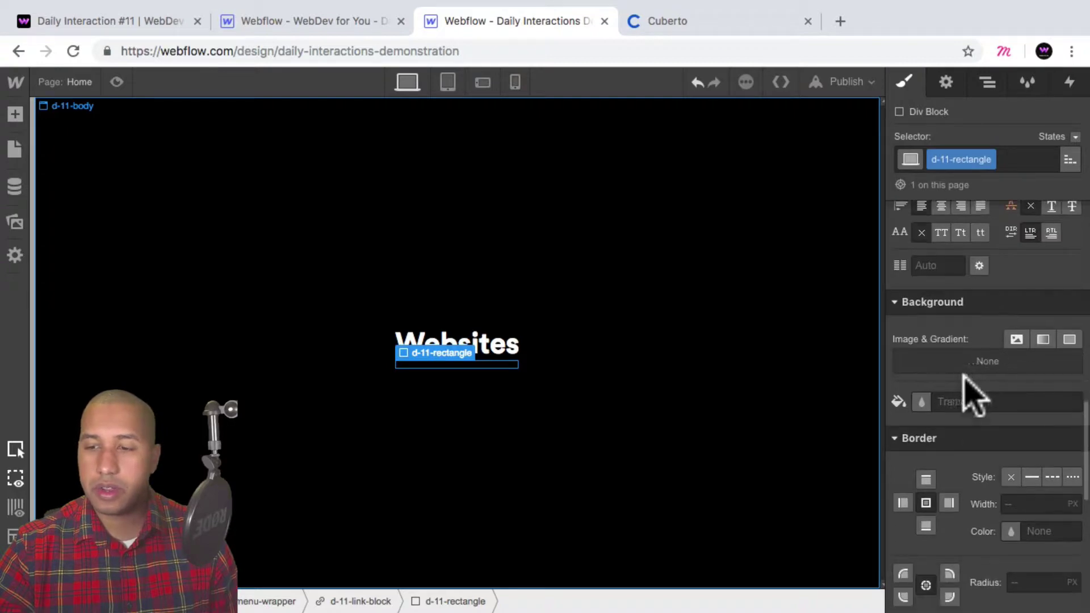
{"action": "left_click", "coordinate": [921, 401]}
{"action": "left_click", "coordinate": [948, 339]}
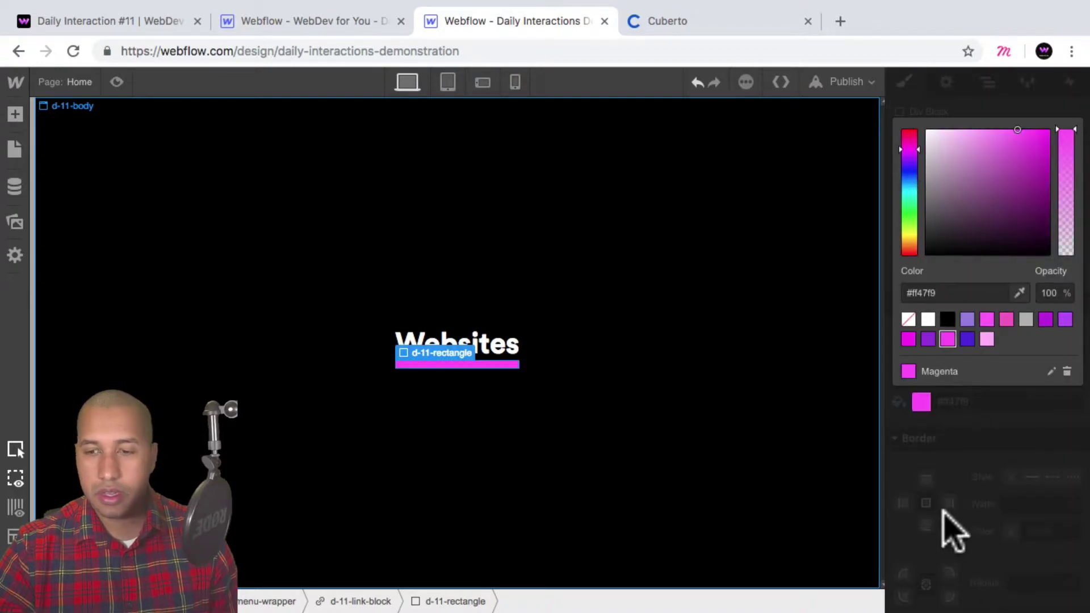
{"action": "left_click", "coordinate": [947, 528]}
- Make d-11-link-block a horizontal flex container with its children centered on both axes
{"action": "scroll", "coordinate": [997, 515], "scroll_direction": "up", "scroll_amount": 10}
{"action": "left_click", "coordinate": [987, 82]}
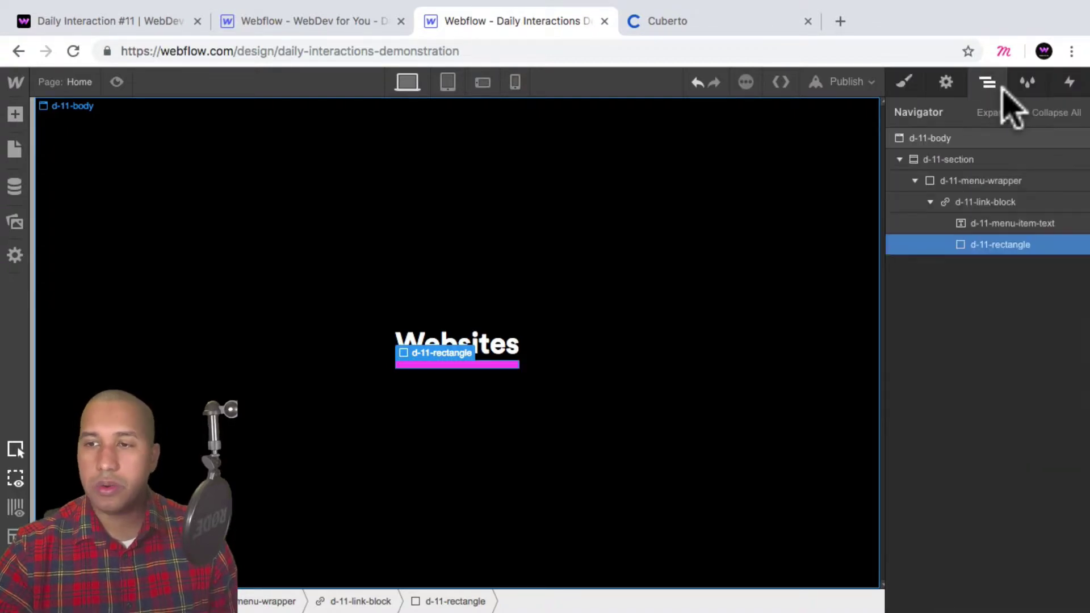
{"action": "left_click", "coordinate": [1006, 202]}
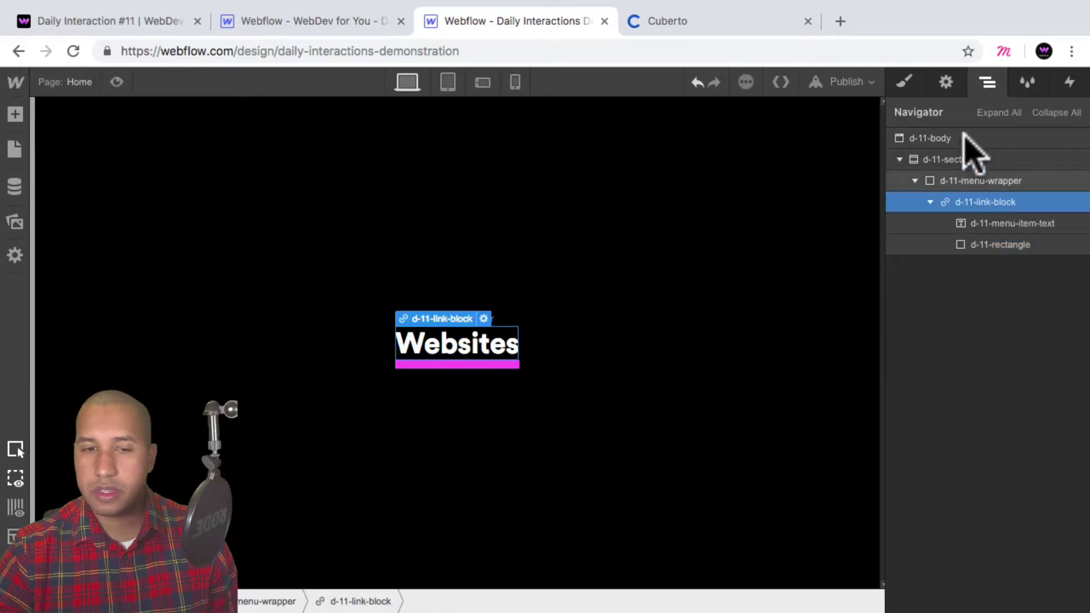
{"action": "left_click", "coordinate": [904, 83]}
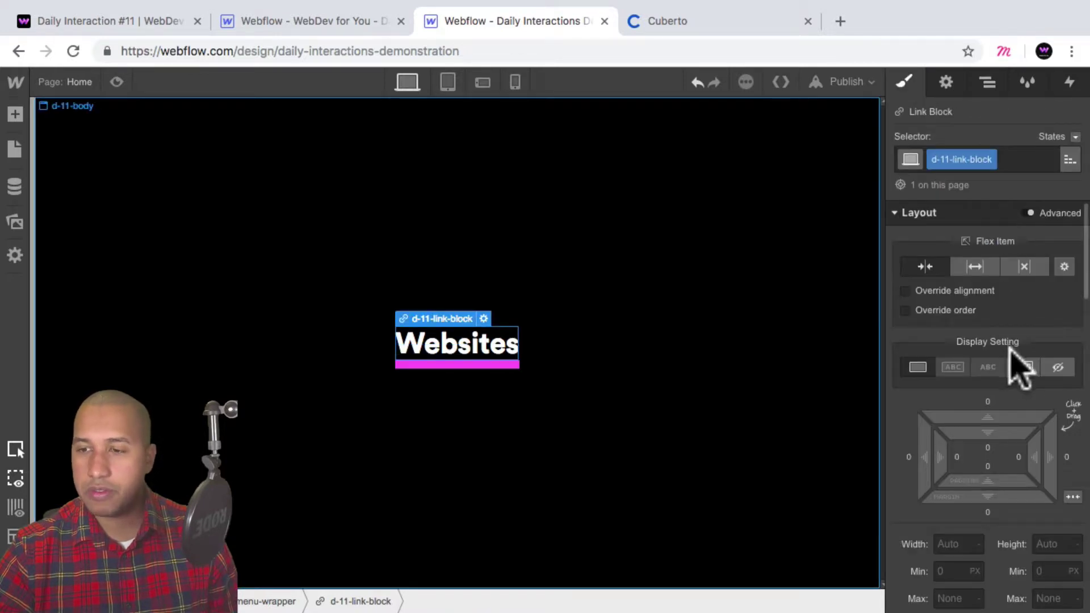
{"action": "left_click", "coordinate": [988, 84]}
{"action": "left_click", "coordinate": [905, 82]}
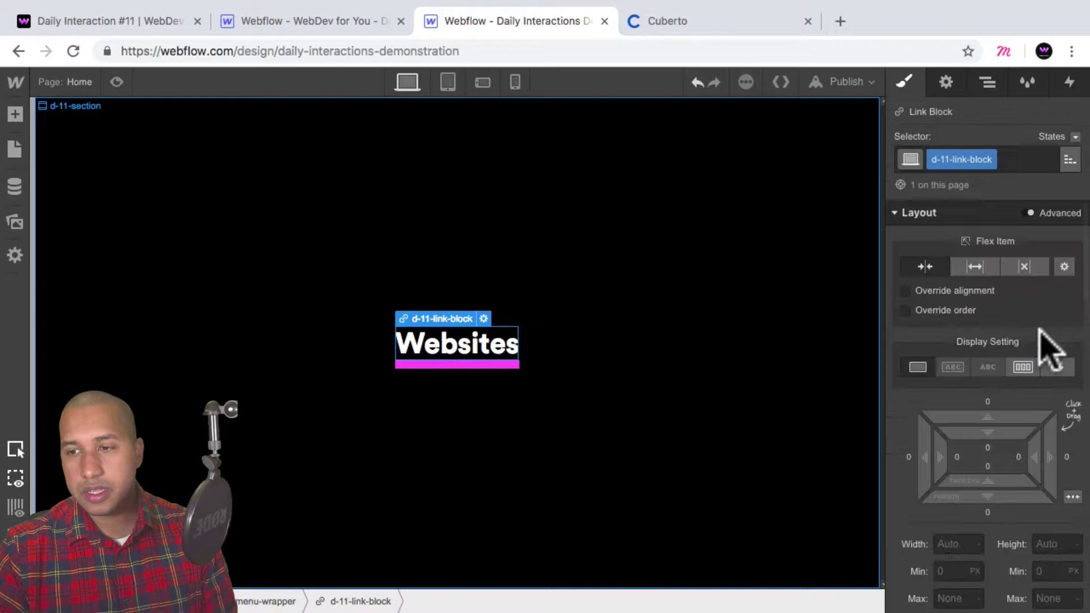
{"action": "left_click", "coordinate": [1022, 367]}
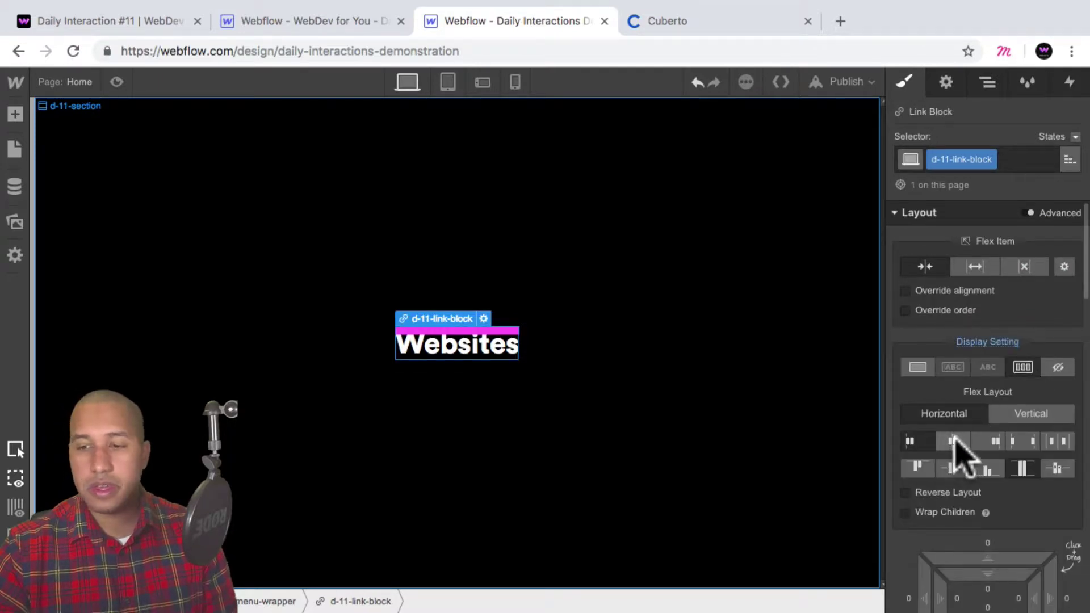
{"action": "left_click", "coordinate": [954, 443]}
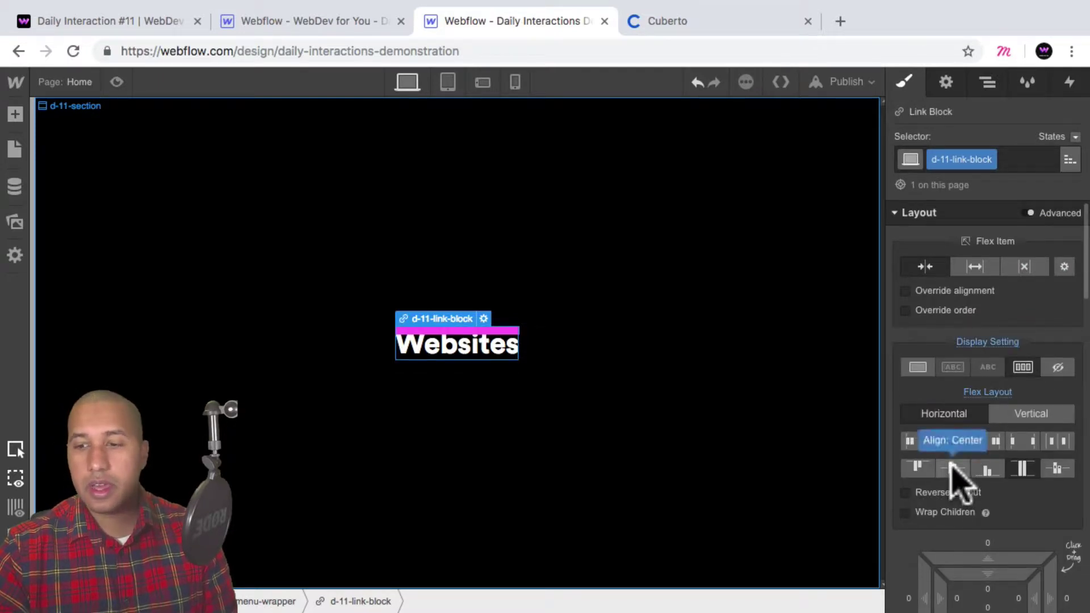
{"action": "left_click", "coordinate": [954, 468]}
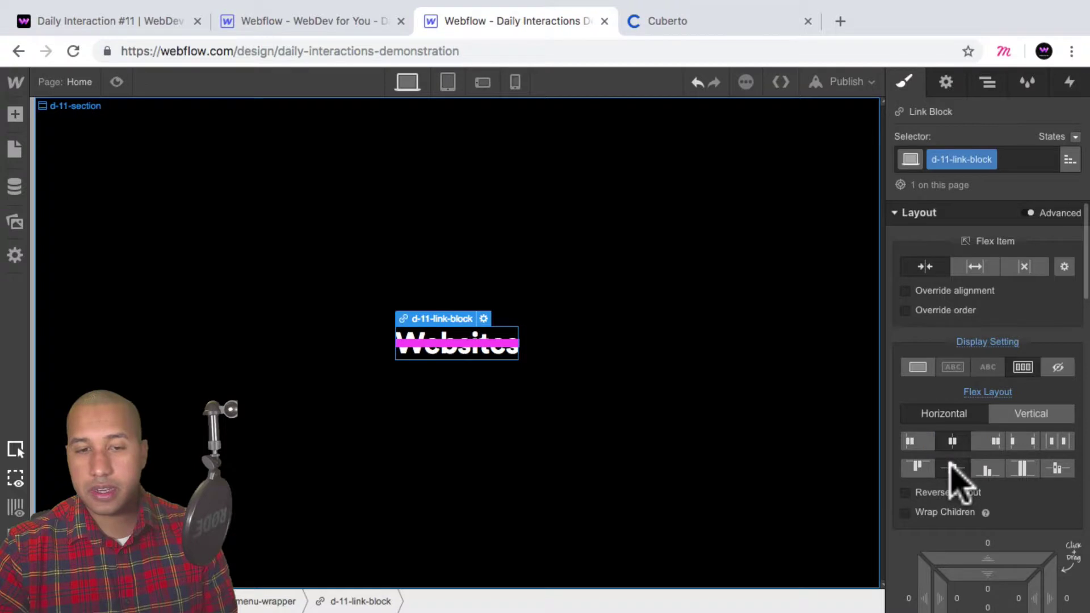
- Give d-11-menu-item-text a relative position and a z-index of 10 to place it above the rectangle
{"action": "left_click", "coordinate": [988, 84]}
{"action": "left_click", "coordinate": [996, 223]}
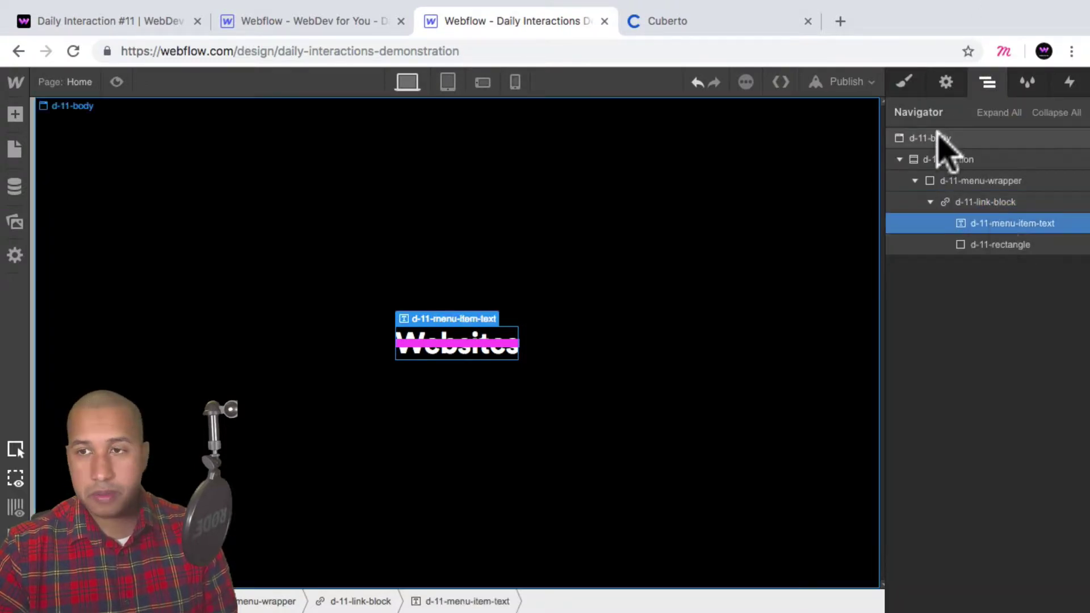
{"action": "left_click", "coordinate": [904, 82]}
{"action": "scroll", "coordinate": [1046, 400], "scroll_direction": "down", "scroll_amount": 2}
{"action": "scroll", "coordinate": [1034, 431], "scroll_direction": "down", "scroll_amount": 4}
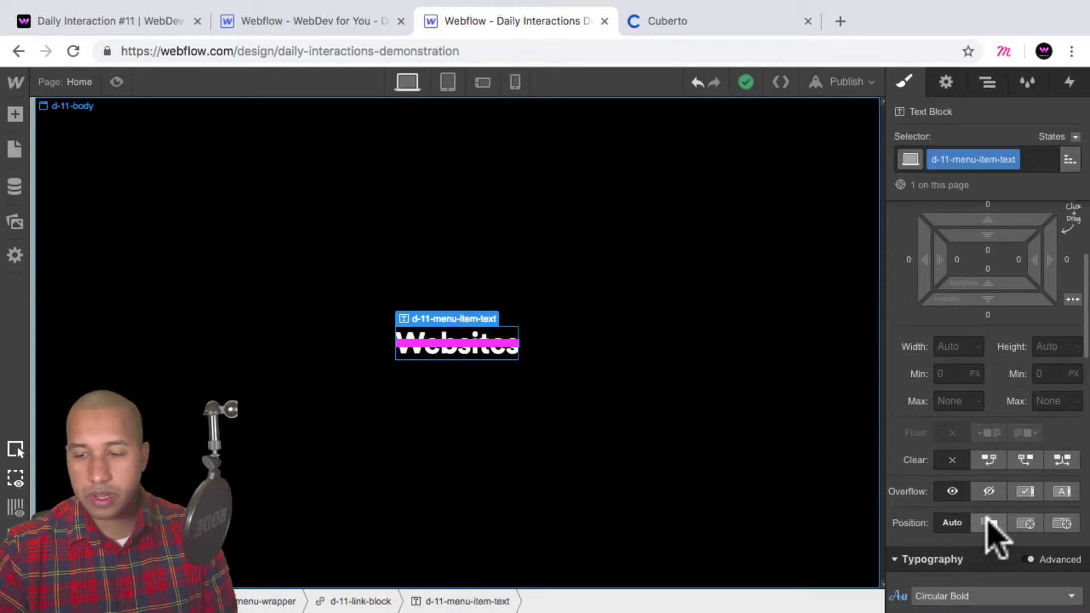
{"action": "left_click", "coordinate": [987, 522]}
{"action": "scroll", "coordinate": [1056, 494], "scroll_direction": "down", "scroll_amount": 3}
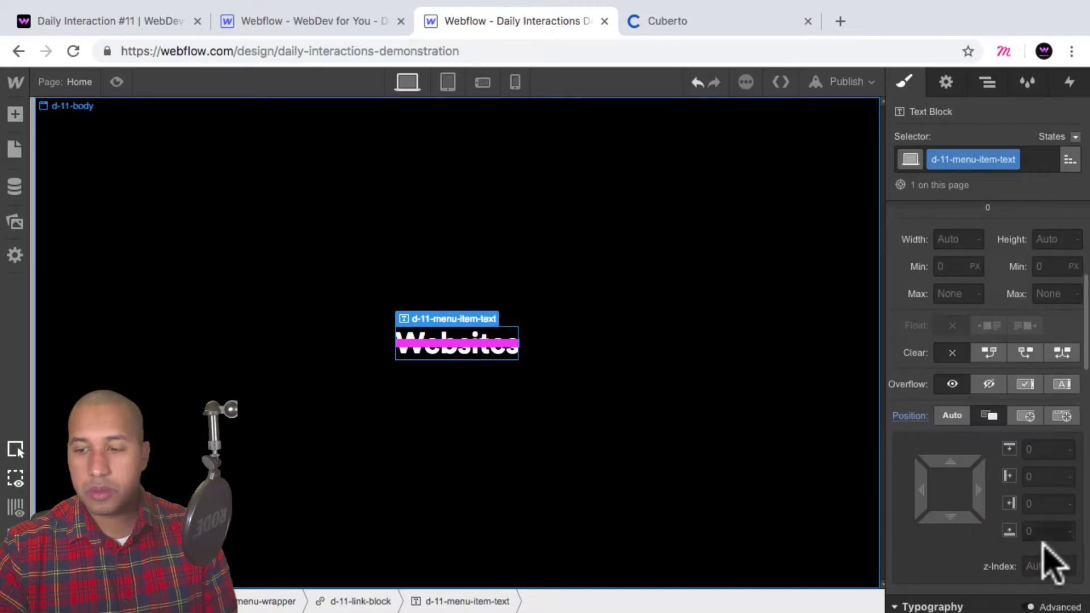
{"action": "left_click", "coordinate": [1040, 566]}
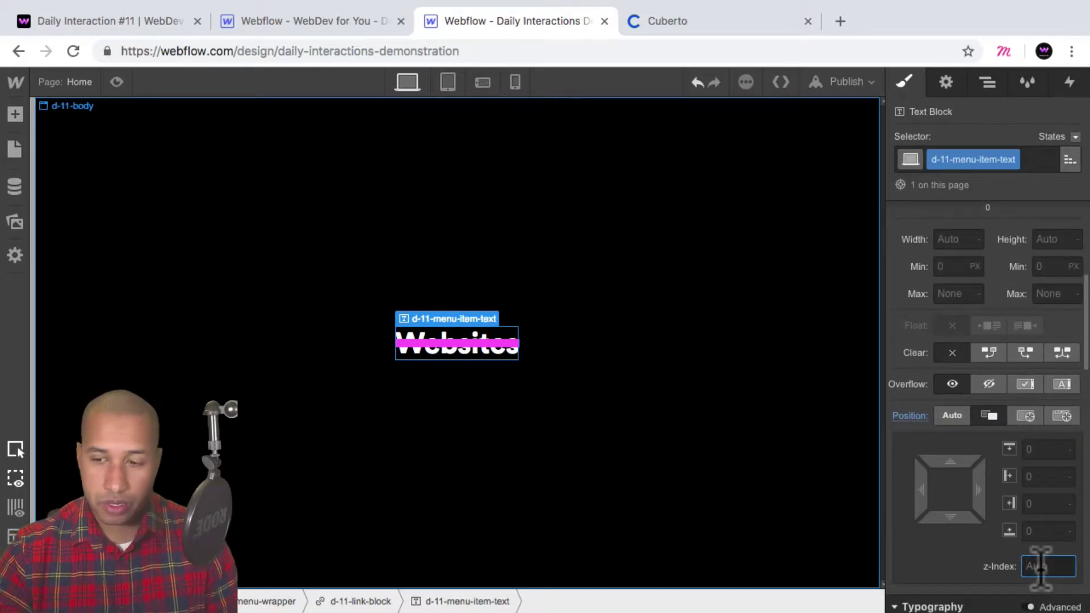
{"action": "type", "text": "1"}
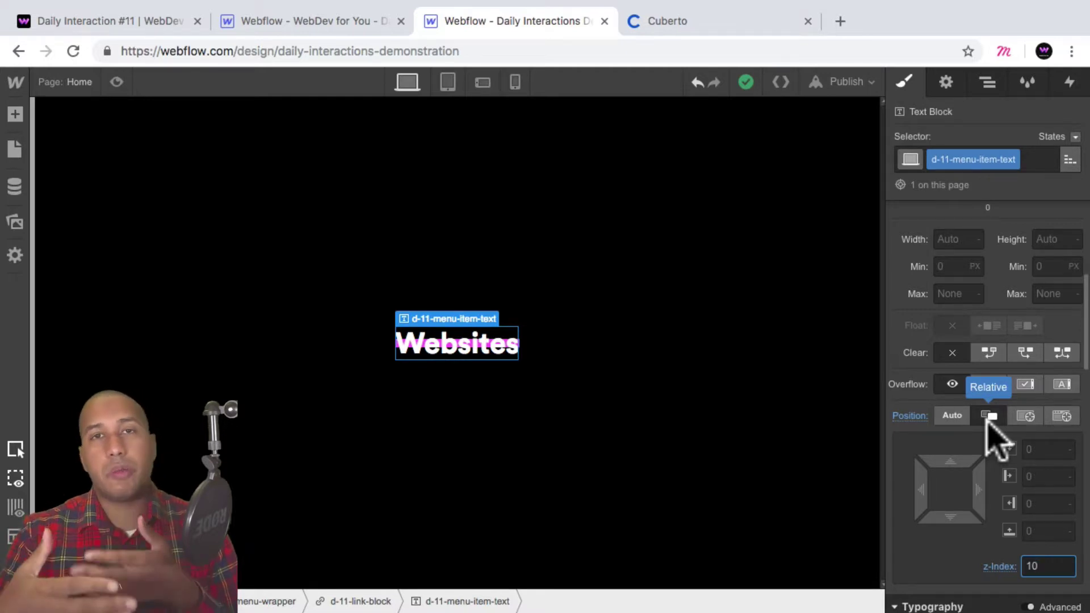
- Set the padding of d-11-menu-item-text to 5 on the left and 15 on the right
{"action": "left_click", "coordinate": [988, 84]}
{"action": "left_click", "coordinate": [986, 224]}
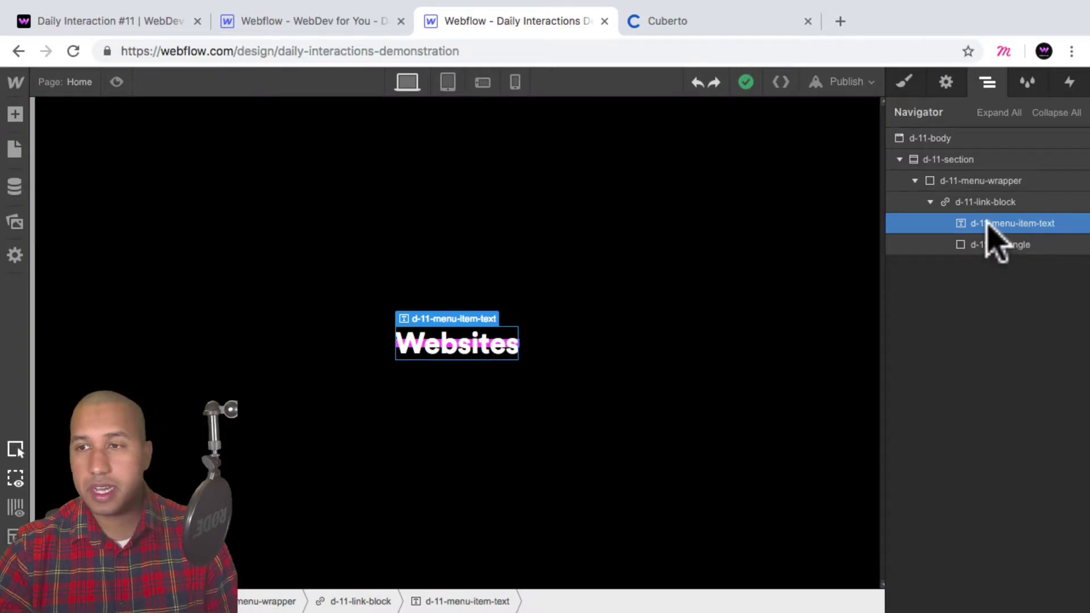
{"action": "left_click", "coordinate": [905, 82]}
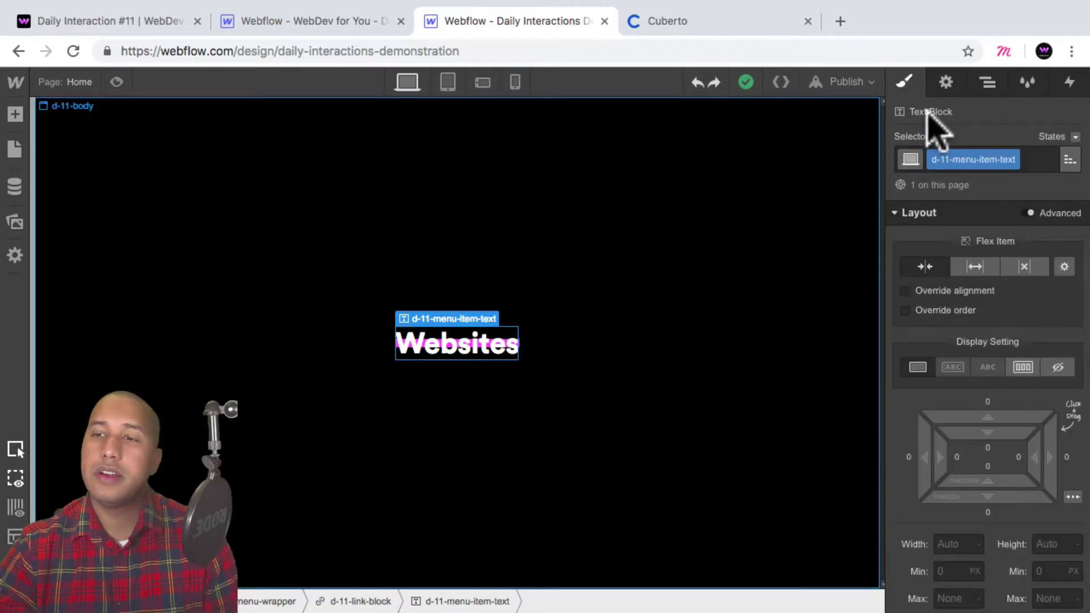
{"action": "left_click", "coordinate": [956, 457]}
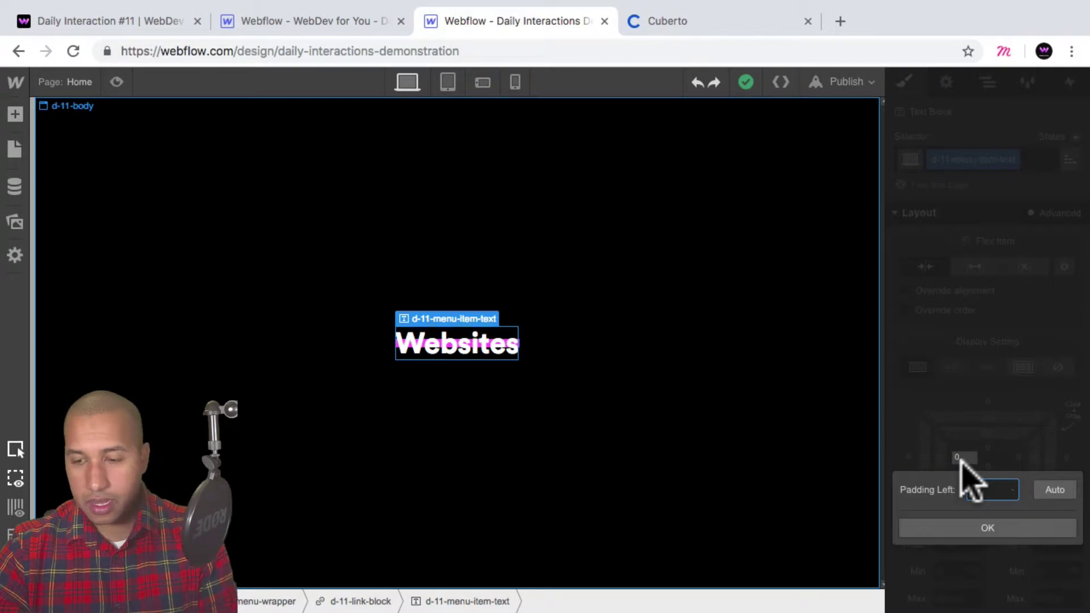
{"action": "type", "text": "5"}
{"action": "key", "text": "Return"}
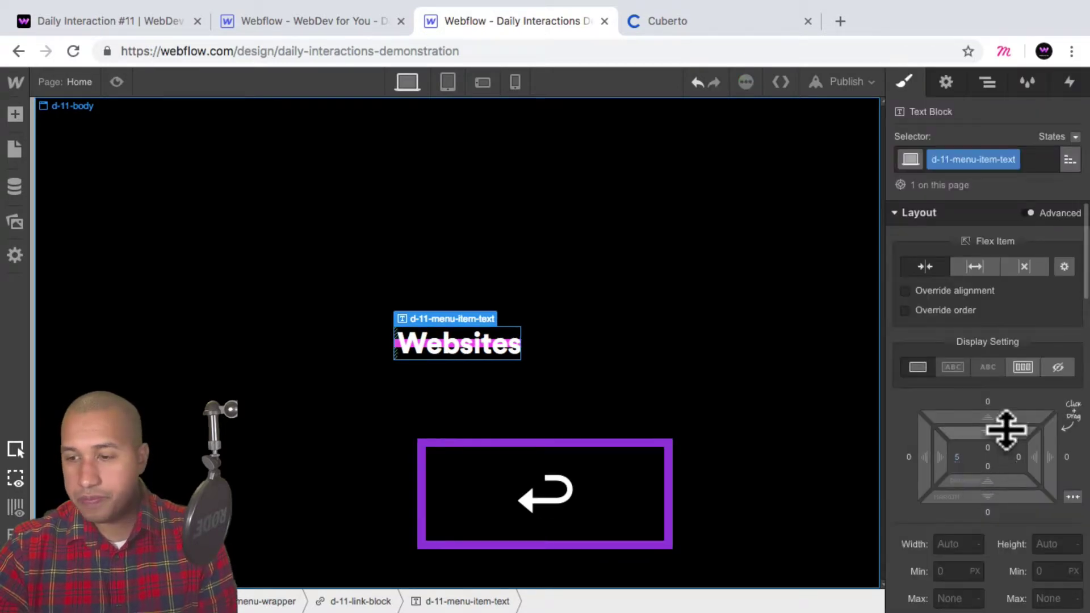
{"action": "left_click", "coordinate": [1018, 457]}
{"action": "type", "text": "15"}
{"action": "key", "text": "Return"}
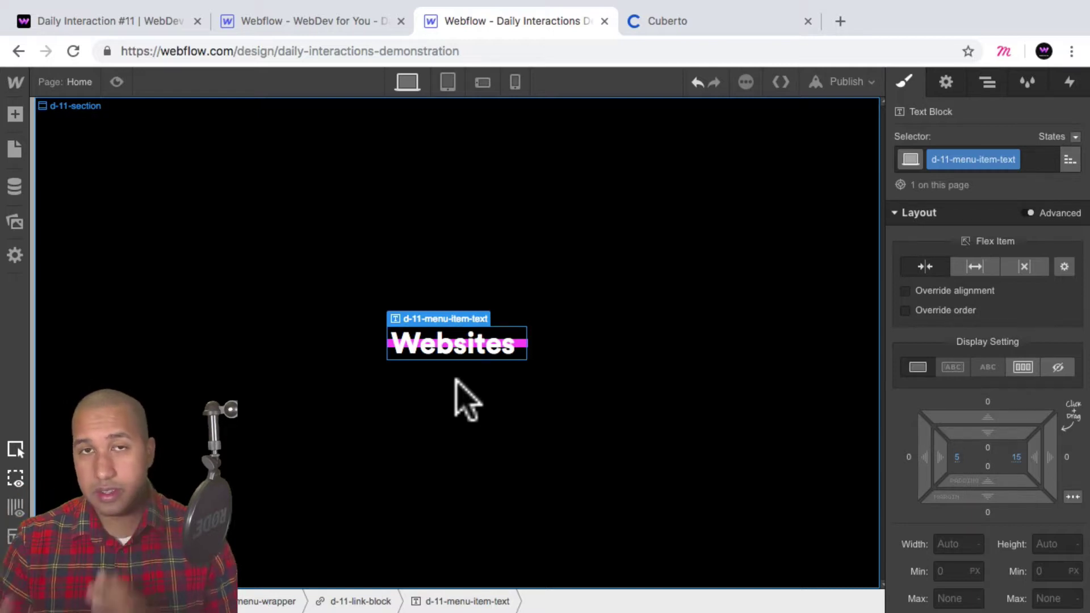
- Duplicate d-11-link-block twice inside d-11-menu-wrapper to make three menu links
{"action": "left_click", "coordinate": [568, 398]}
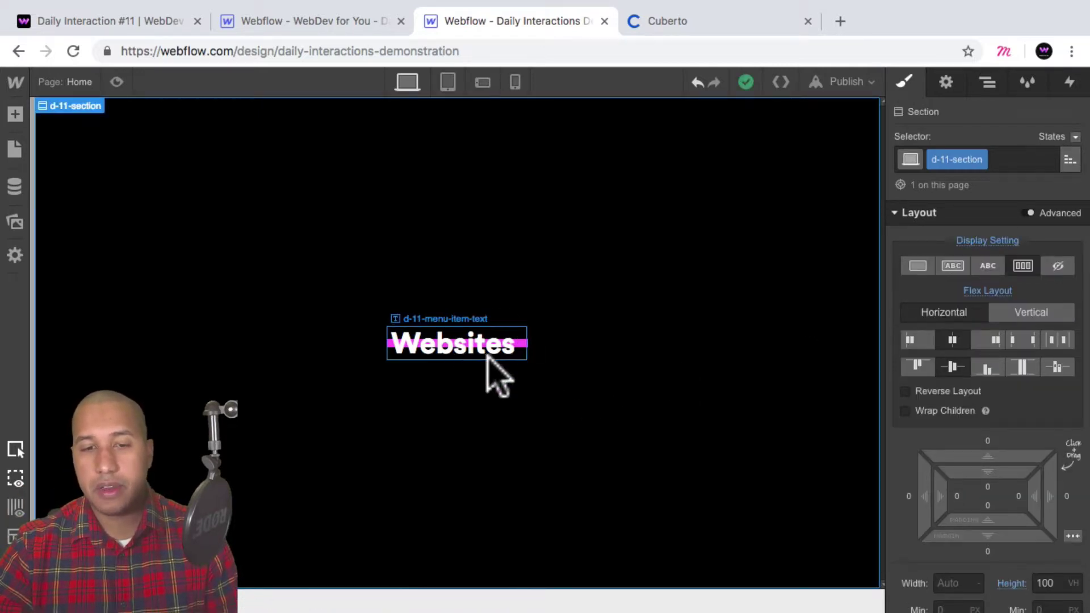
{"action": "left_click", "coordinate": [518, 345]}
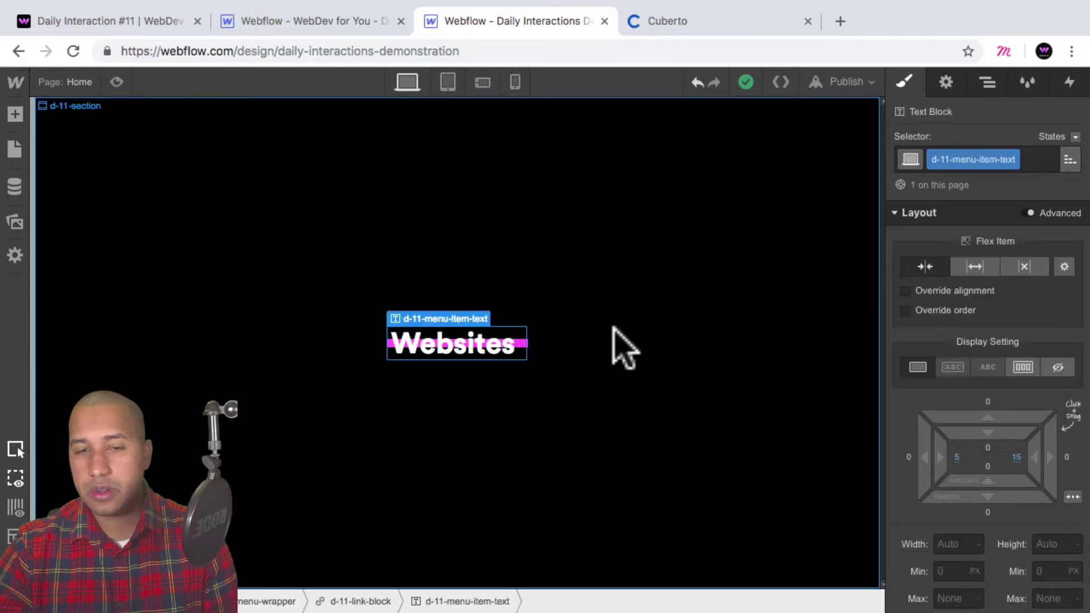
{"action": "left_click", "coordinate": [987, 82]}
{"action": "left_click", "coordinate": [975, 201]}
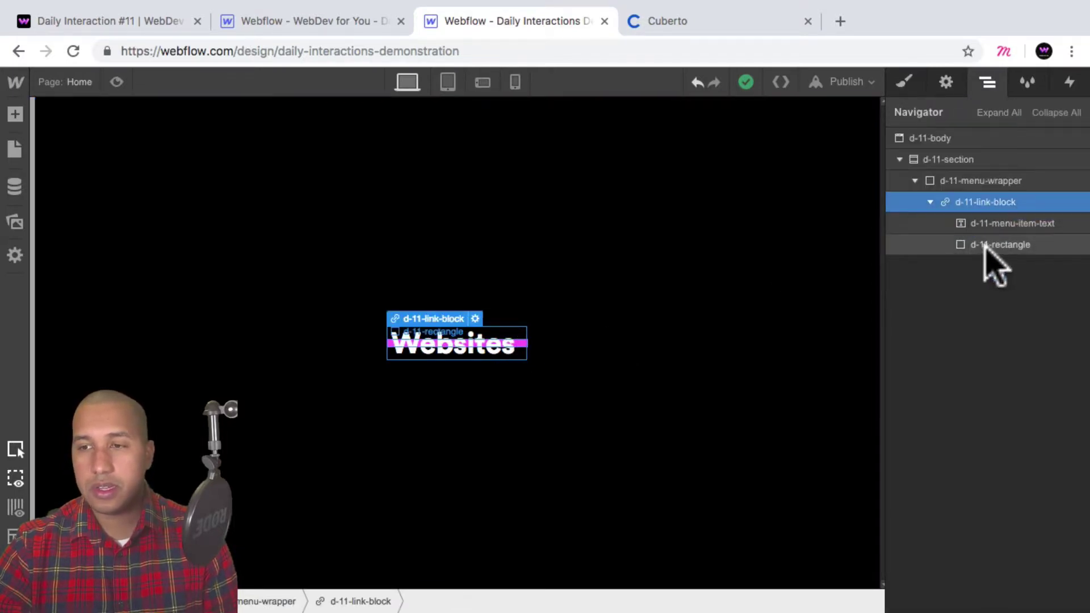
{"action": "key", "text": "super"}
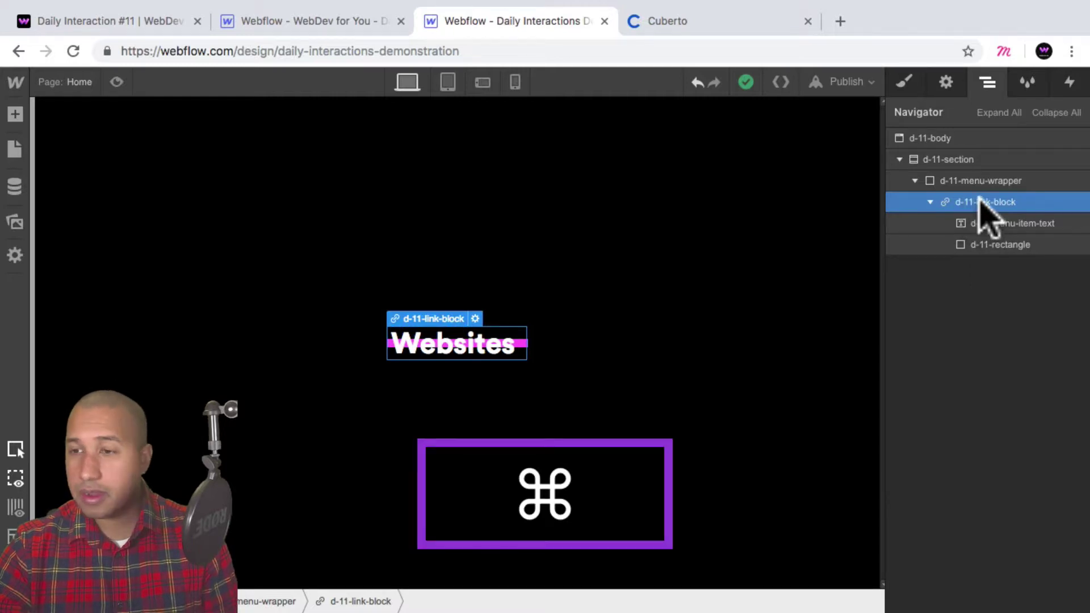
{"action": "key", "text": "super+c"}
{"action": "key", "text": "super+v"}
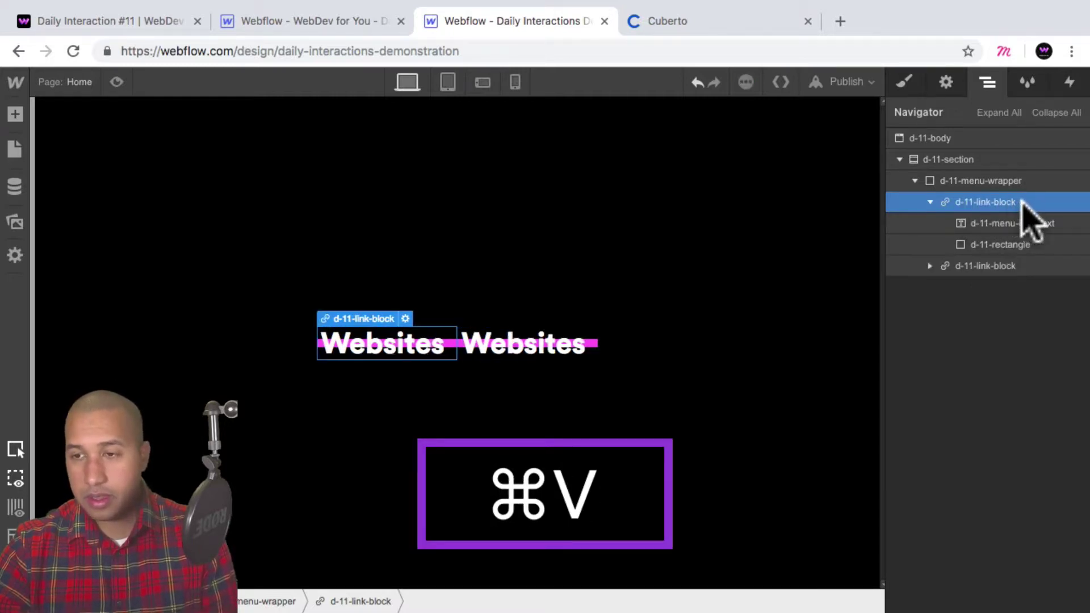
{"action": "key", "text": "super+v"}
{"action": "key", "text": "super"}
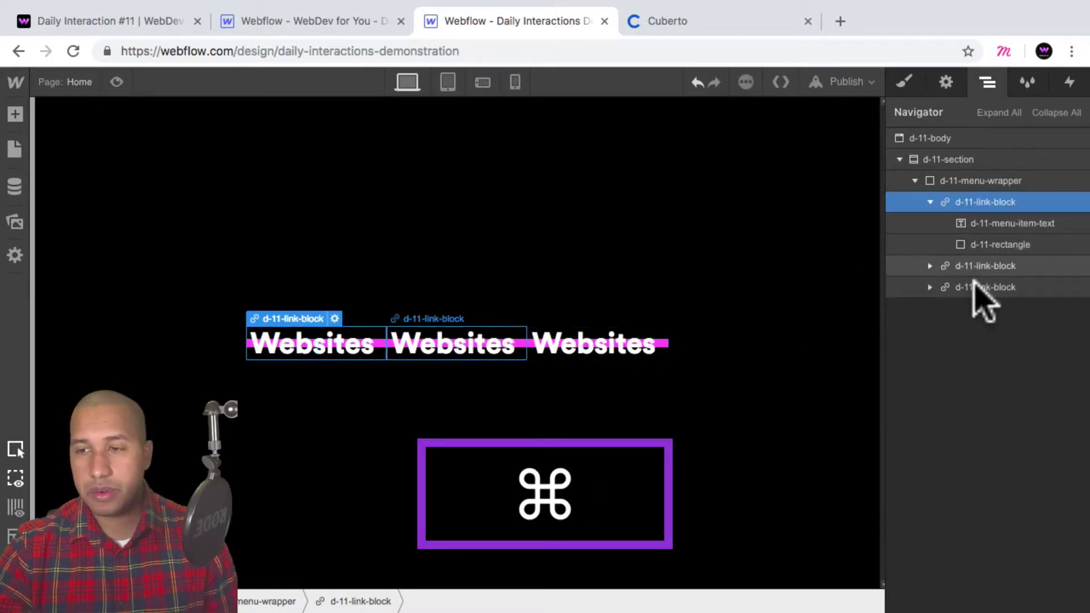
- Change the text of the second menu link to App and of the third to Branding
{"action": "left_click", "coordinate": [474, 349]}
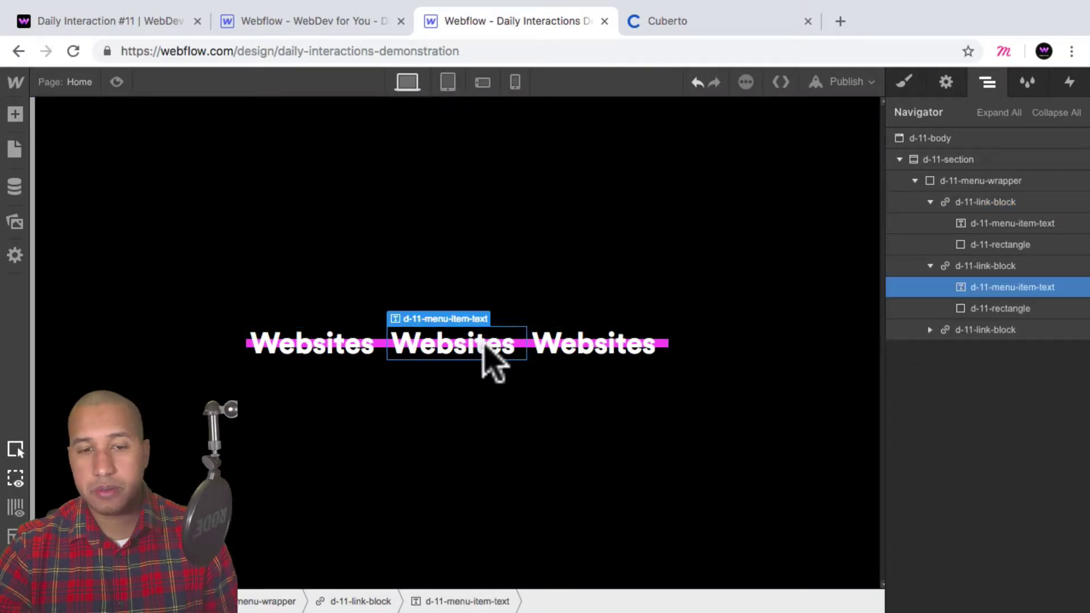
{"action": "double_click", "coordinate": [472, 344]}
{"action": "type", "text": "App"}
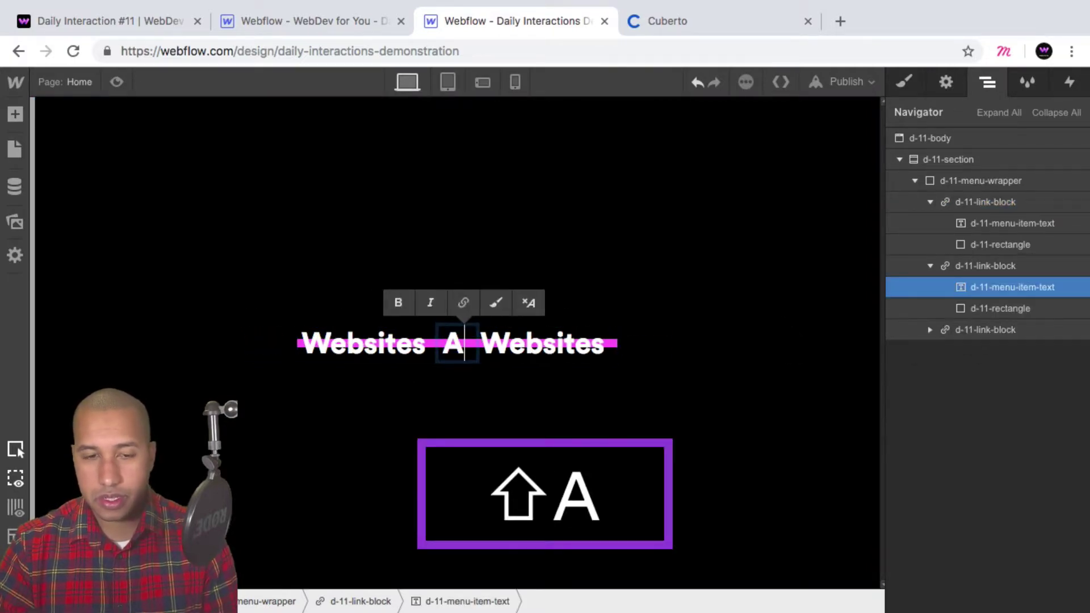
{"action": "left_click", "coordinate": [278, 22]}
{"action": "left_click", "coordinate": [462, 23]}
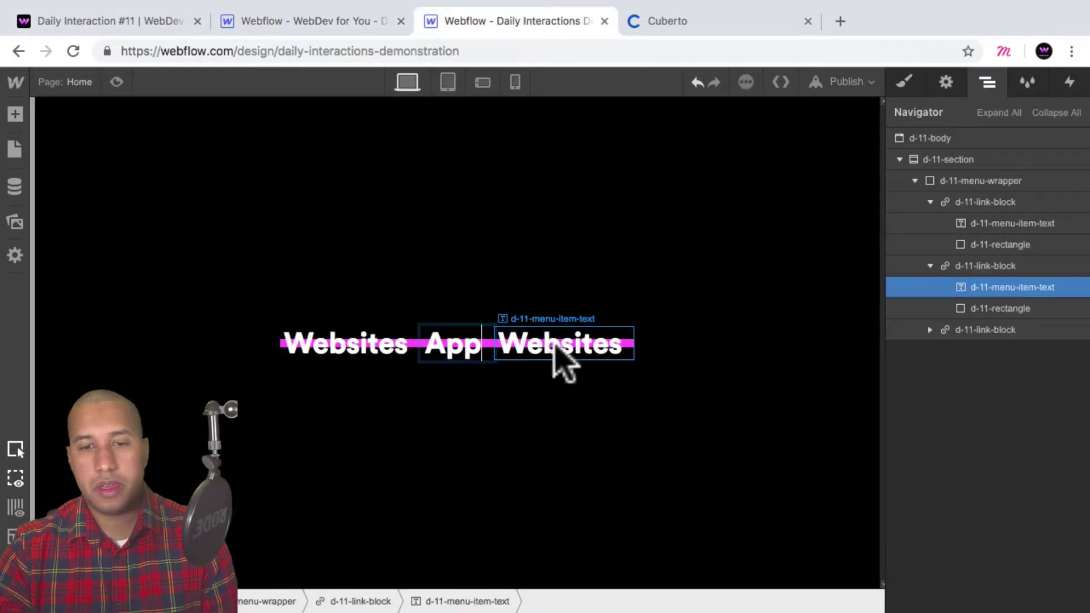
{"action": "double_click", "coordinate": [559, 349]}
{"action": "type", "text": "Branding"}
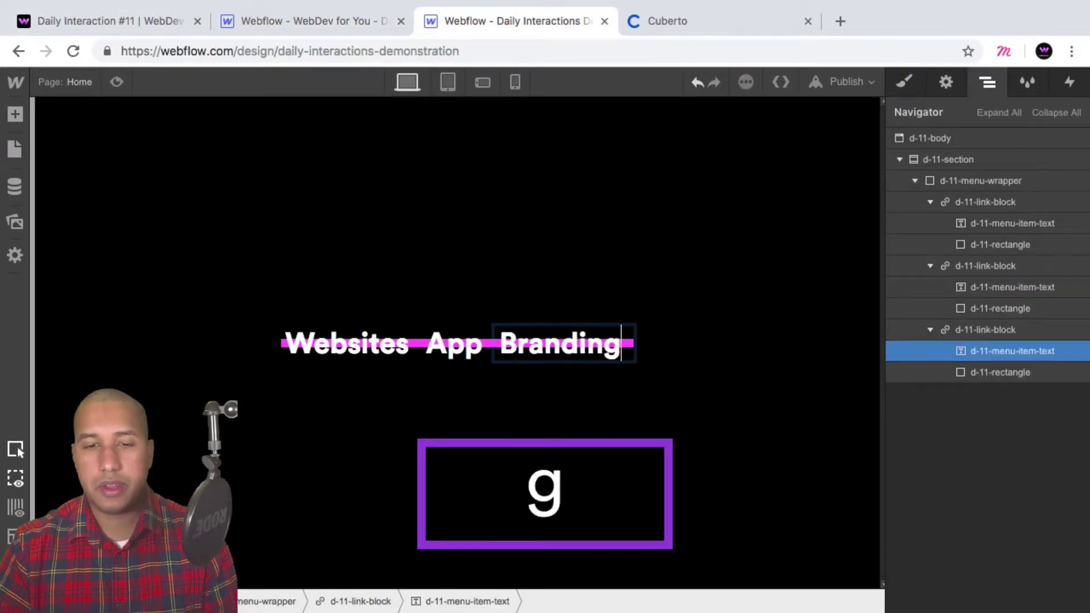
{"action": "left_click", "coordinate": [582, 377]}
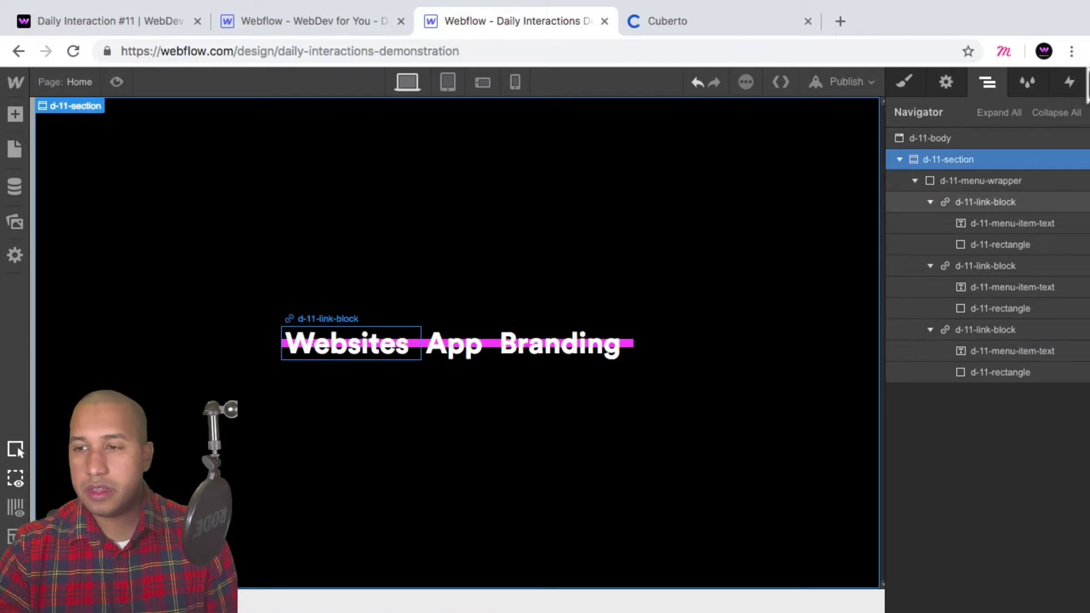
- Set the left and right margins of d-11-link-block to 15 to space out the three menu links
{"action": "left_click", "coordinate": [982, 202]}
{"action": "key", "text": "s"}
{"action": "scroll", "coordinate": [1046, 413], "scroll_direction": "down", "scroll_amount": 5}
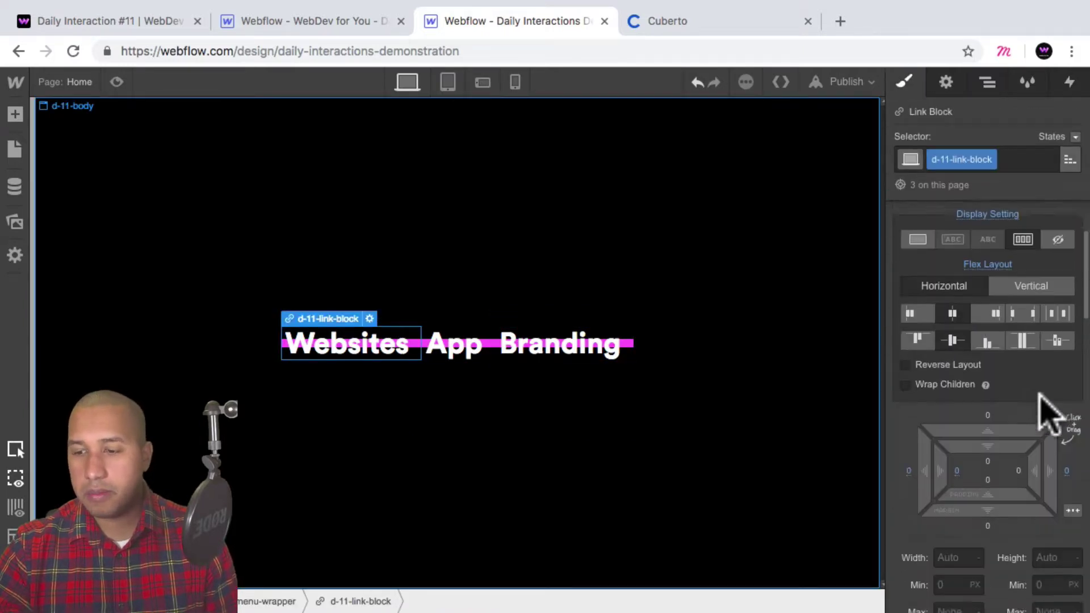
{"action": "mouse_move", "coordinate": [1051, 391]}
{"action": "left_mouse_down", "text": "alt"}
{"action": "mouse_move", "coordinate": [1082, 386]}
{"action": "mouse_move", "coordinate": [1053, 388]}
{"action": "left_mouse_up", "text": "alt"}
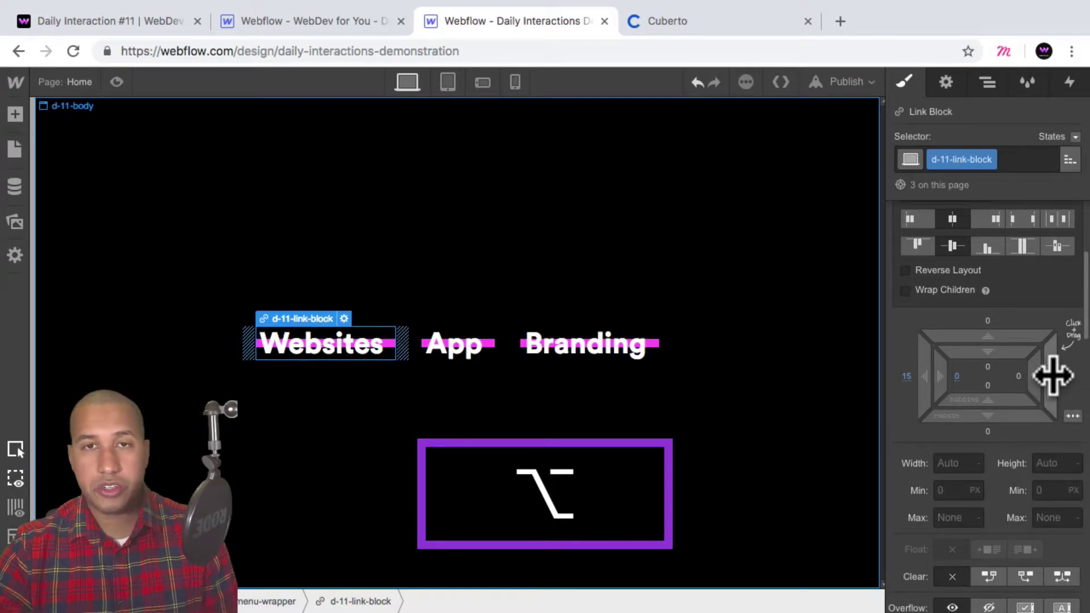
{"action": "left_click", "coordinate": [451, 364]}
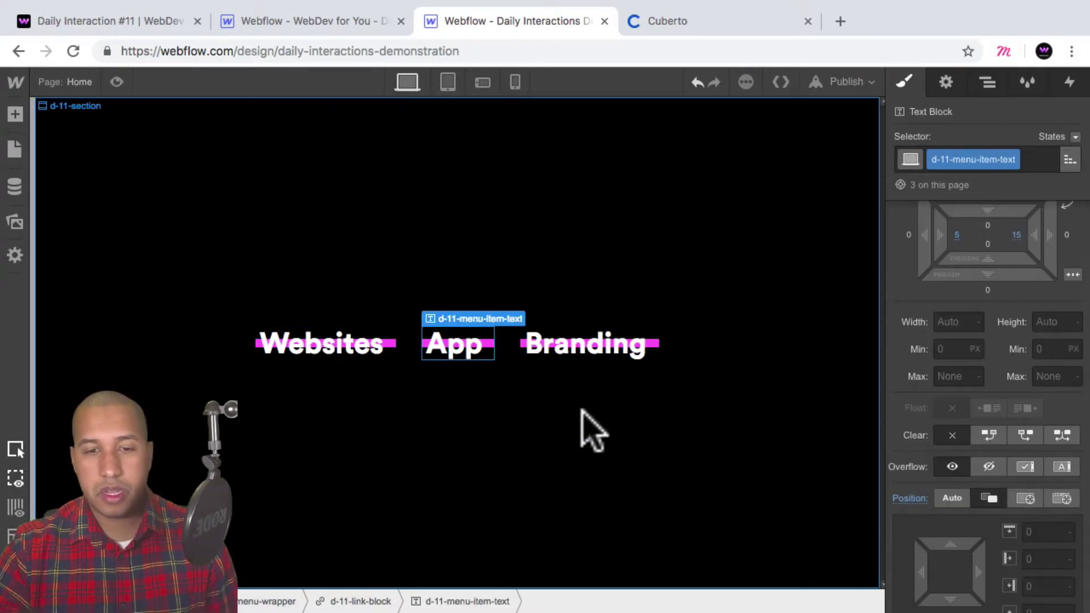
{"action": "left_click", "coordinate": [584, 430]}
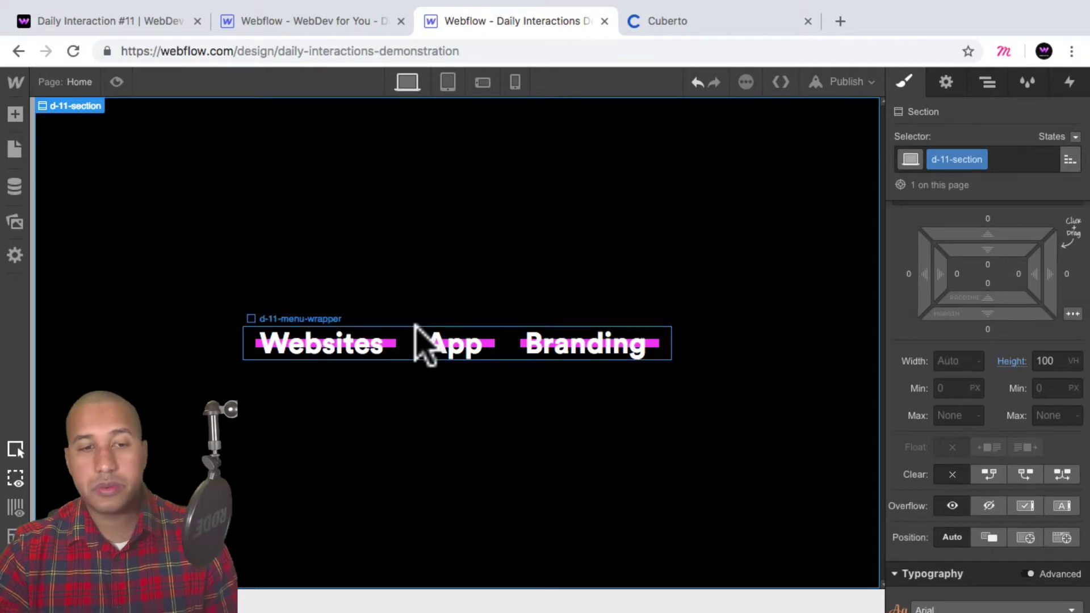
- Add a Mouse Hover element trigger to the Websites link block, with Start an Animation as its On Hover action
{"action": "left_click", "coordinate": [390, 350]}
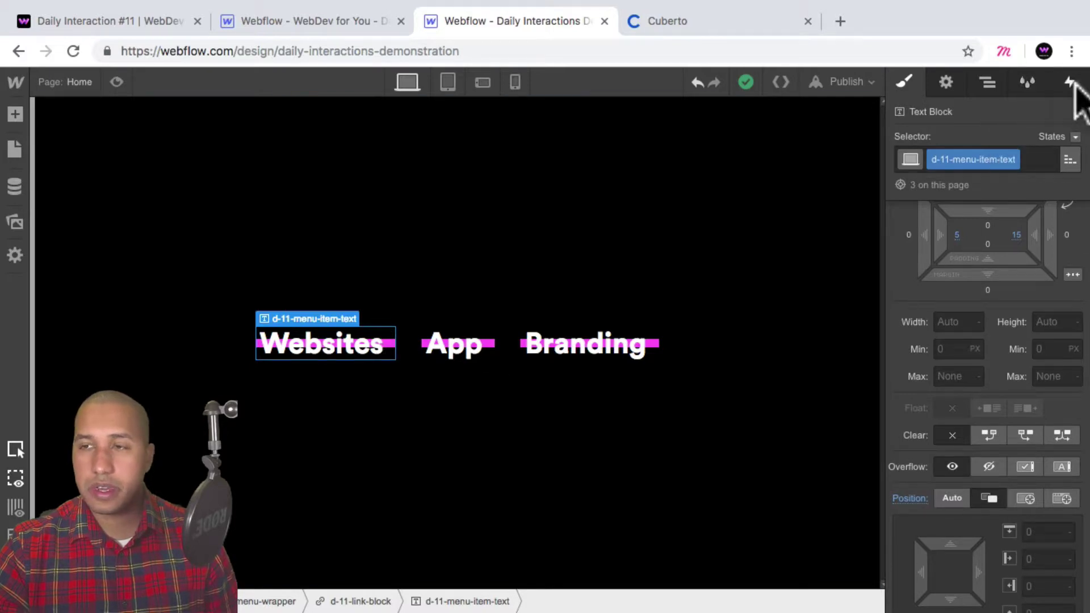
{"action": "left_click", "coordinate": [987, 83]}
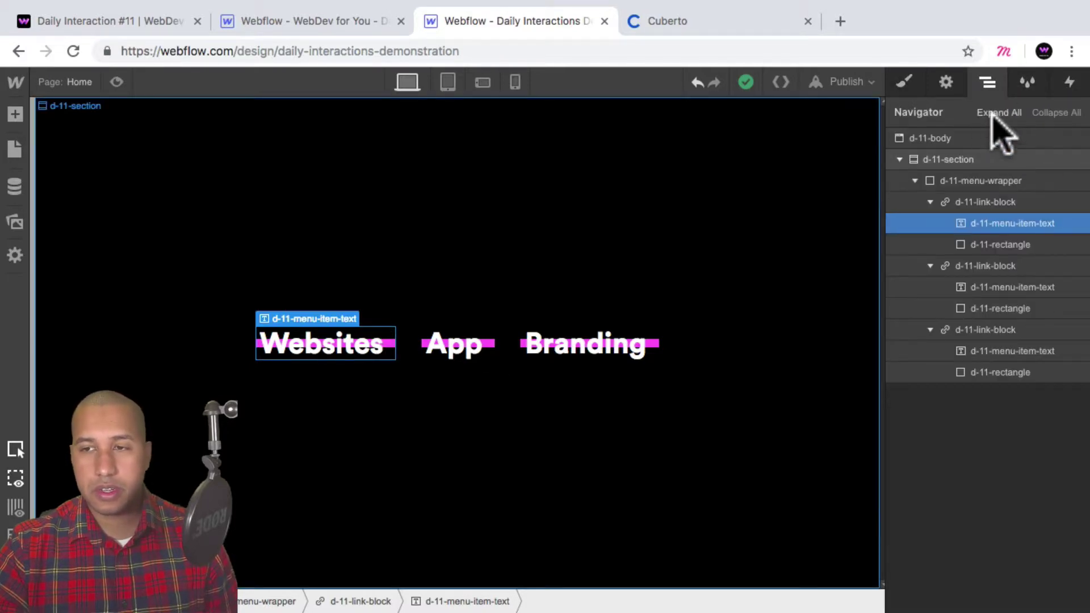
{"action": "left_click", "coordinate": [988, 202]}
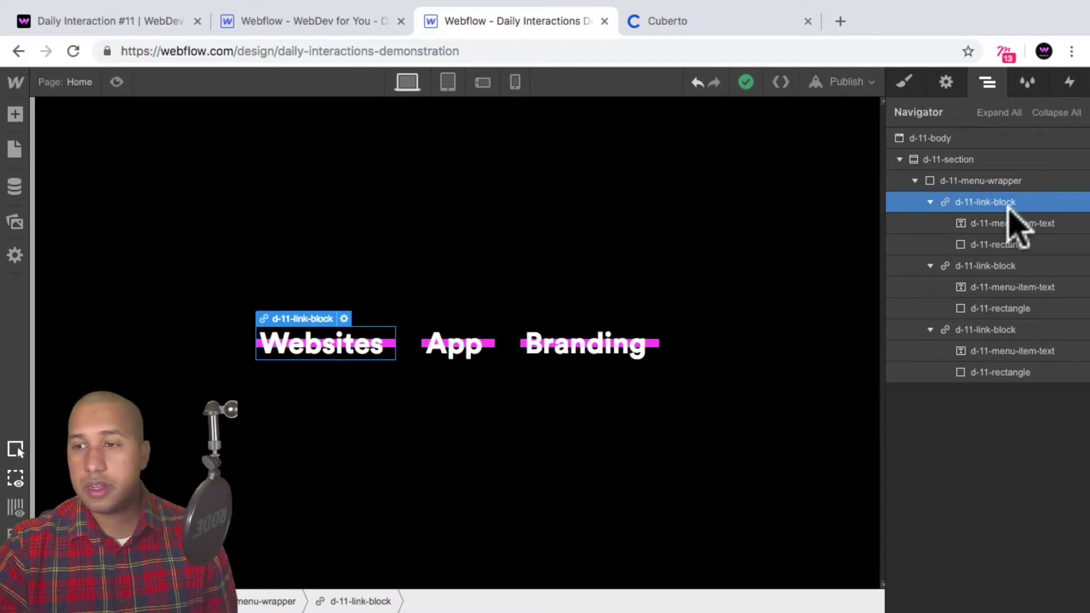
{"action": "left_click", "coordinate": [1070, 82]}
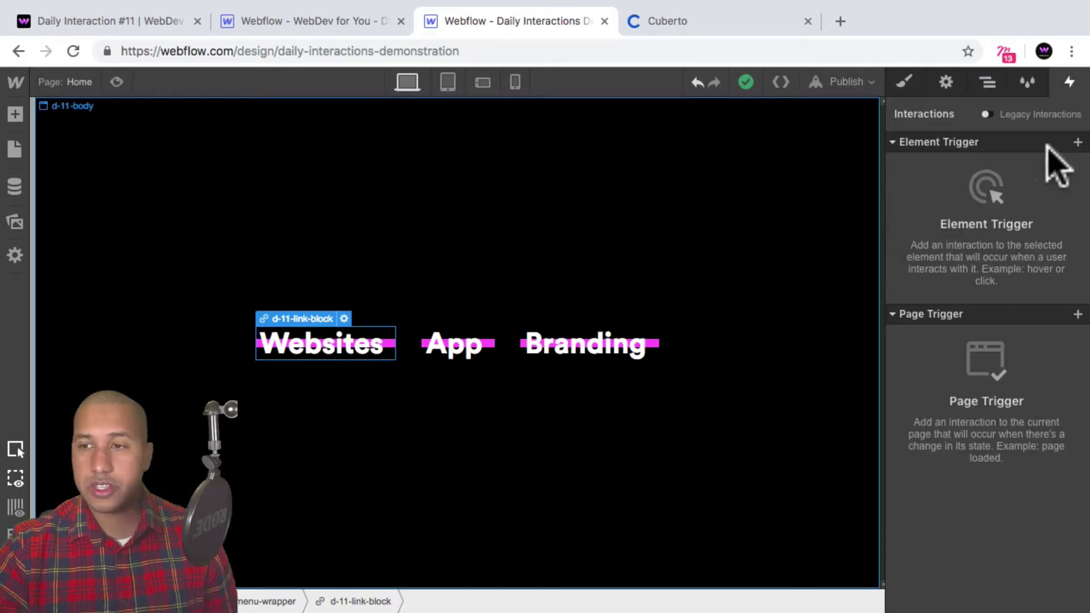
{"action": "left_click", "coordinate": [1075, 142]}
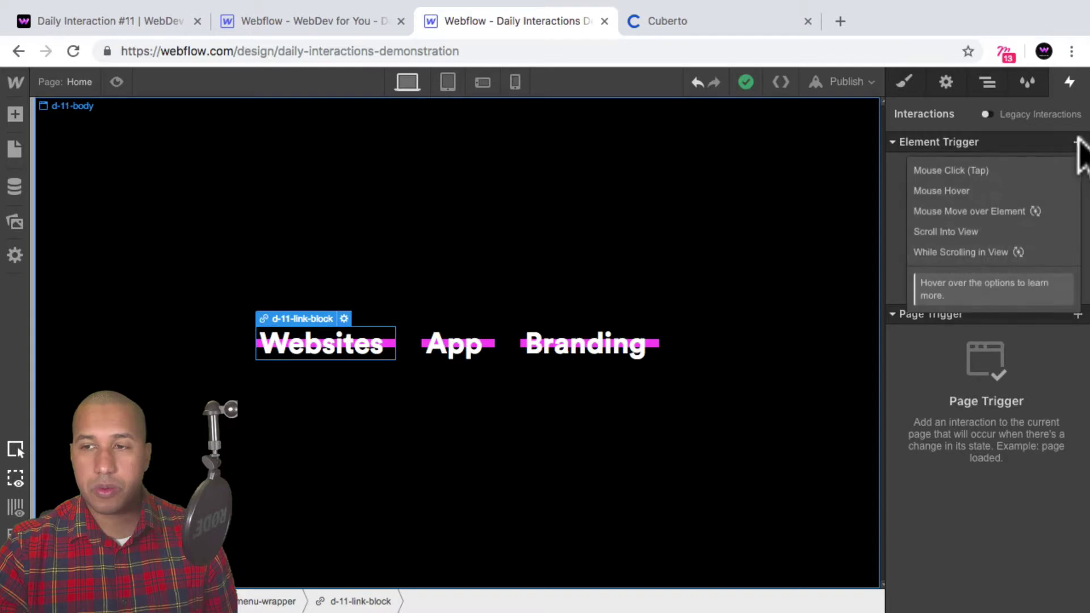
{"action": "left_click", "coordinate": [975, 191]}
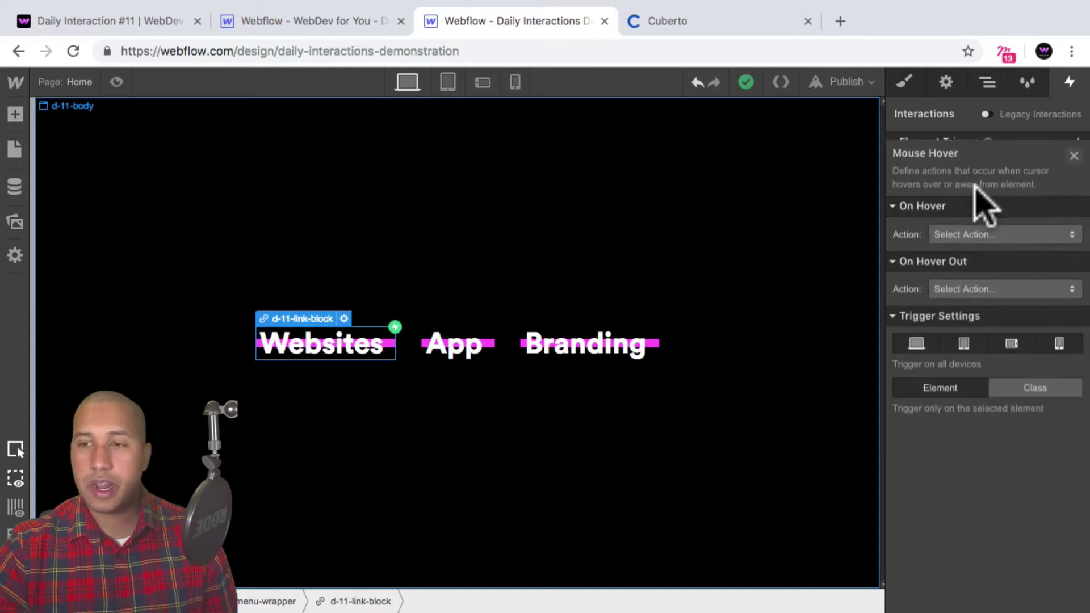
{"action": "left_click", "coordinate": [959, 226]}
{"action": "left_click", "coordinate": [972, 169]}
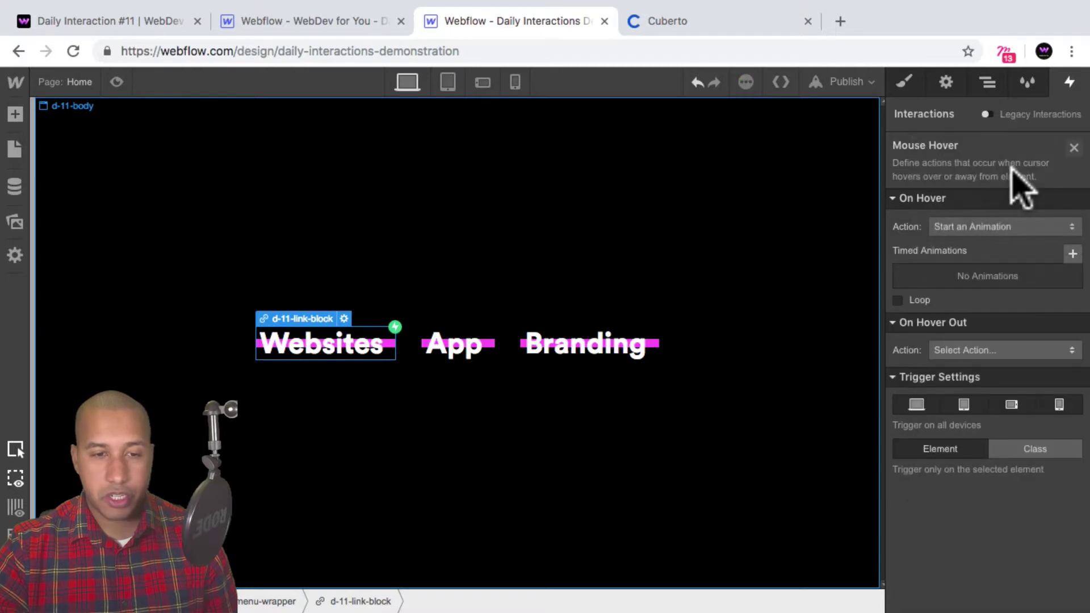
- Create a timed animation named d-11-mouse-in for the On Hover action
{"action": "left_click", "coordinate": [1072, 253]}
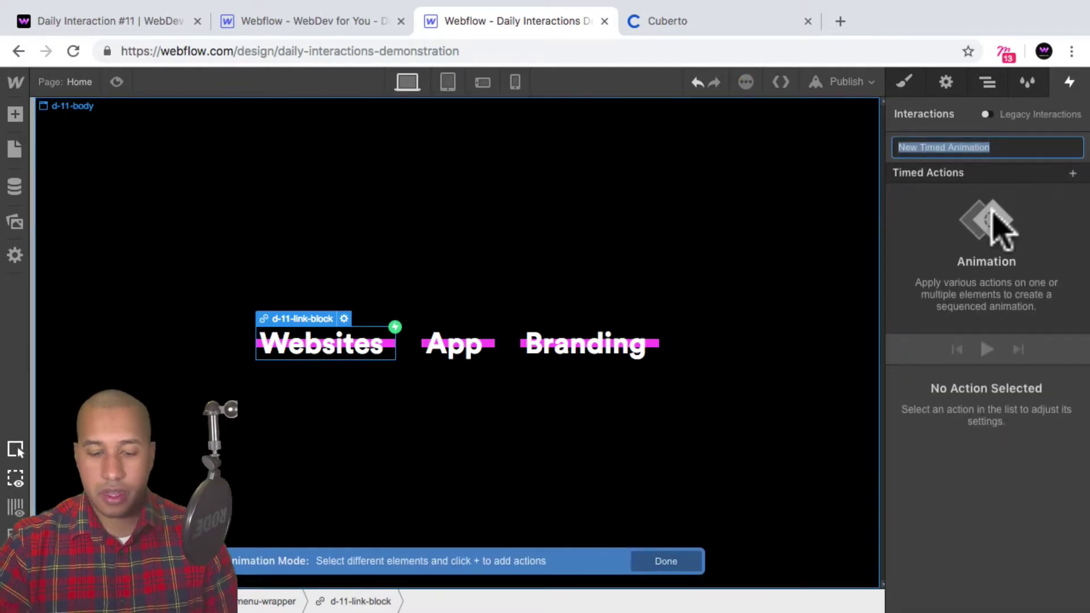
{"action": "type", "text": "d-11-mouse-"}
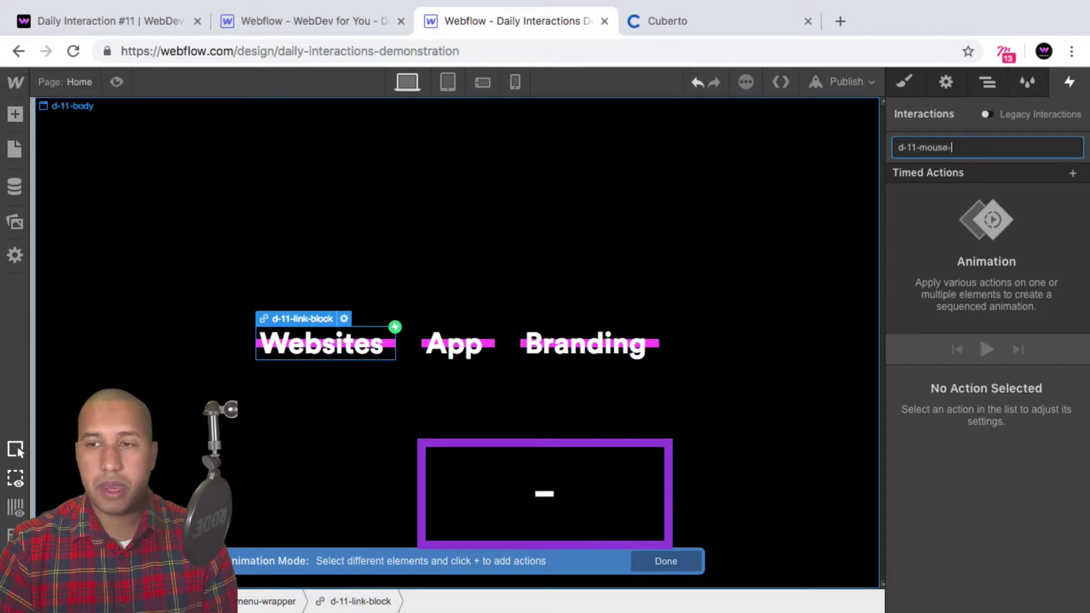
{"action": "type", "text": "in"}
{"action": "key", "text": "Return"}
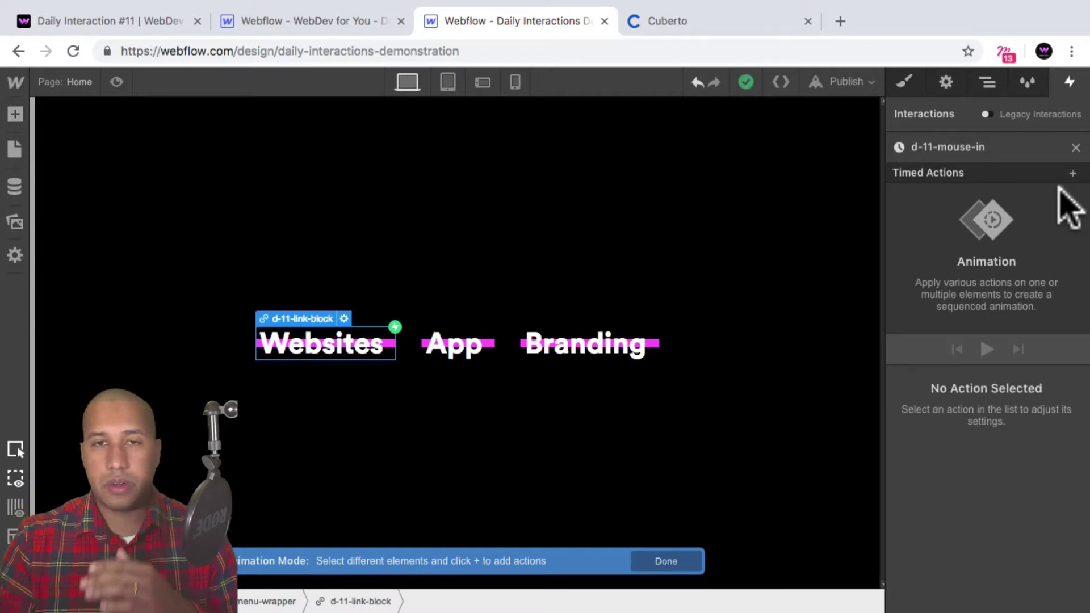
- Check the finished demo page and add a Scale action for the Websites link's d-11-rectangle to the d-11-mouse-in animation
{"action": "left_click", "coordinate": [73, 21]}
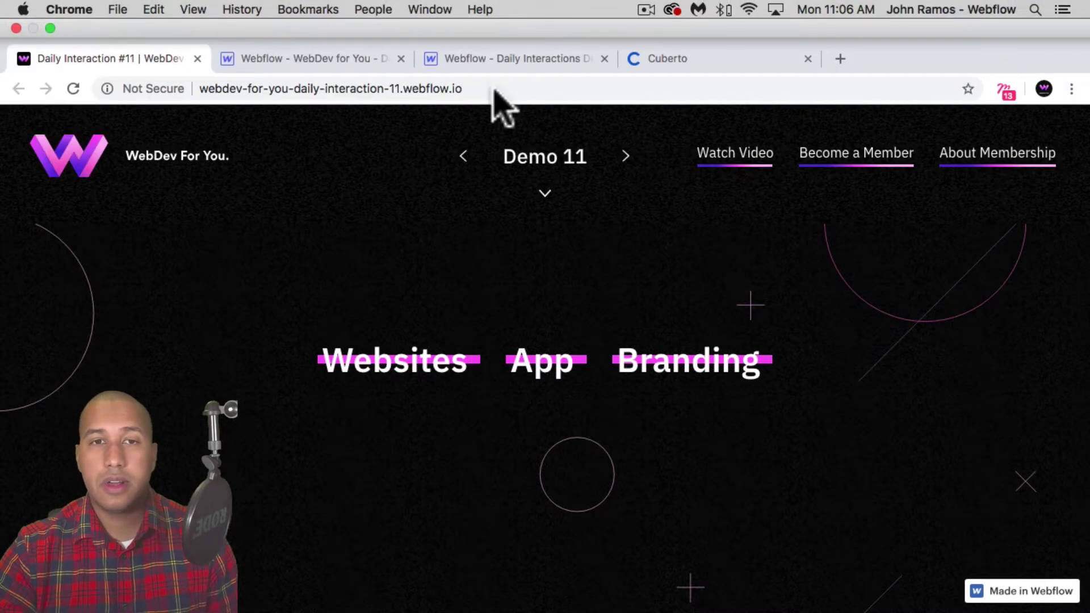
{"action": "left_click", "coordinate": [505, 21]}
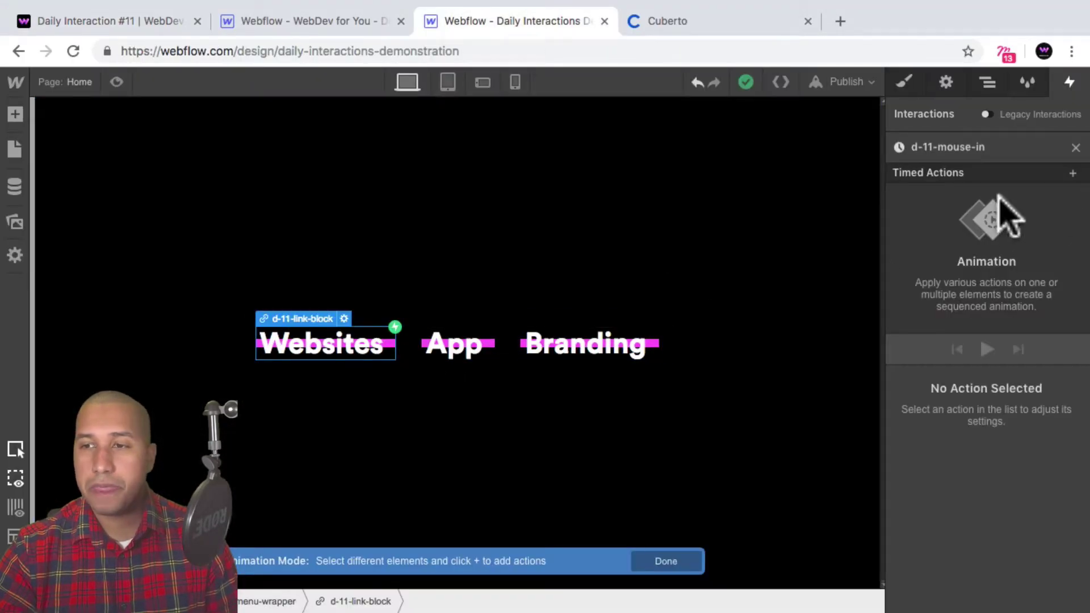
{"action": "left_click", "coordinate": [988, 81]}
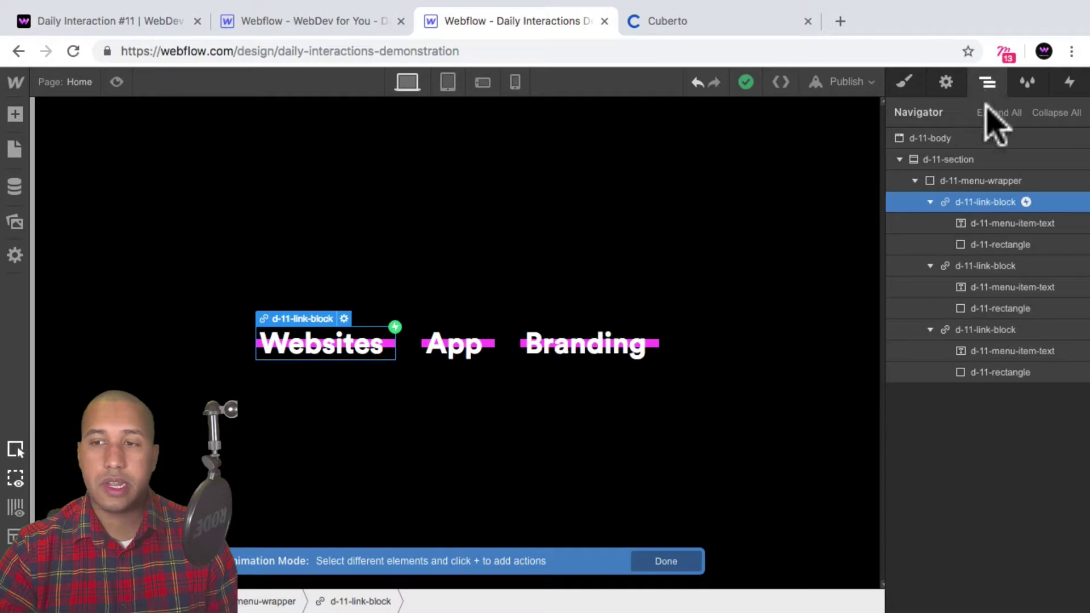
{"action": "left_click", "coordinate": [1000, 250]}
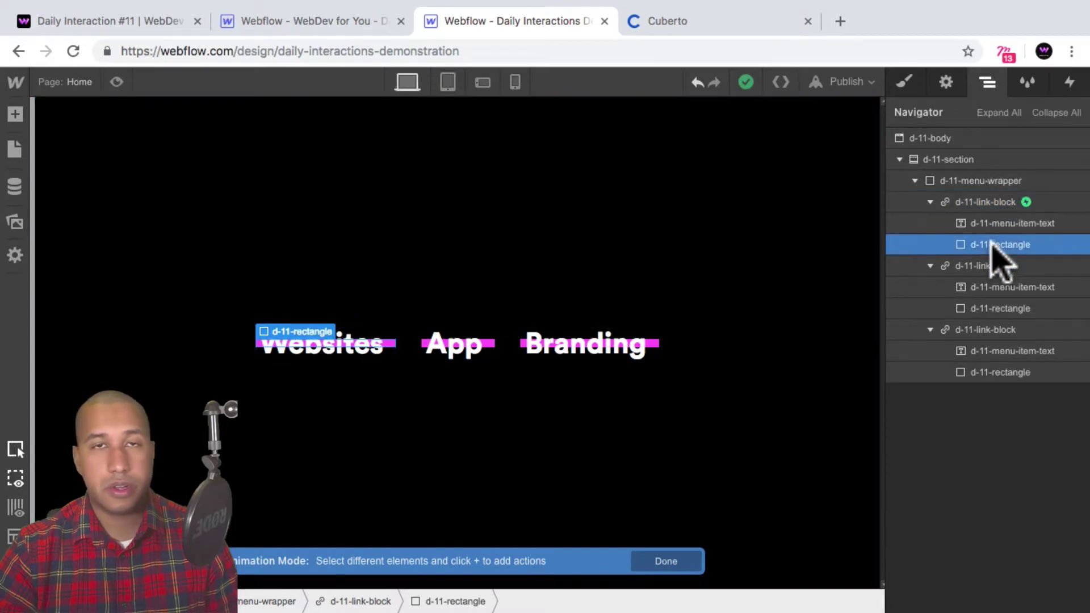
{"action": "left_click", "coordinate": [1072, 83]}
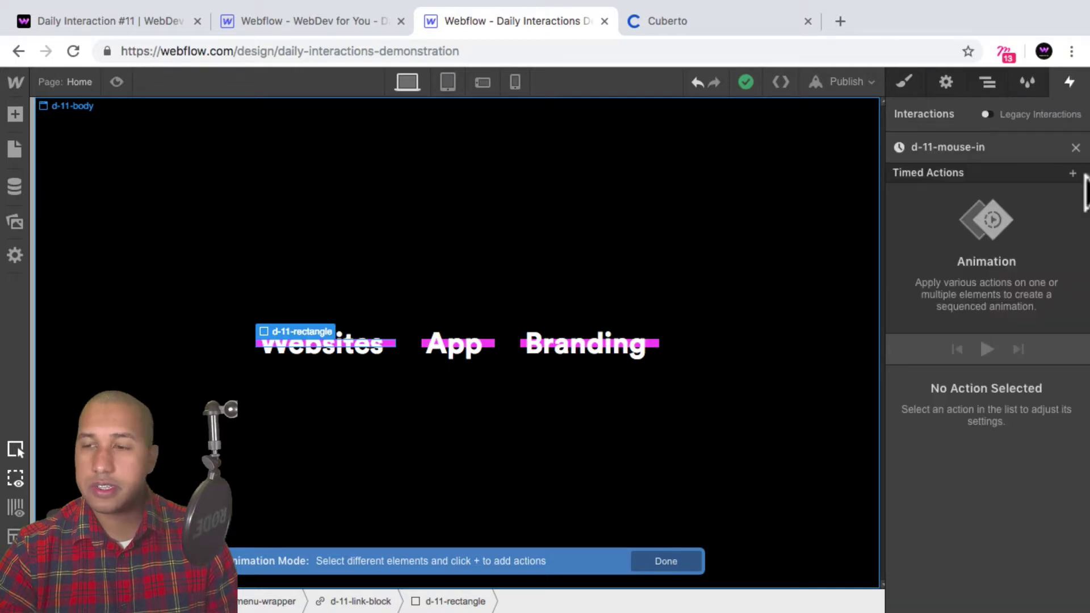
{"action": "left_click", "coordinate": [1073, 173]}
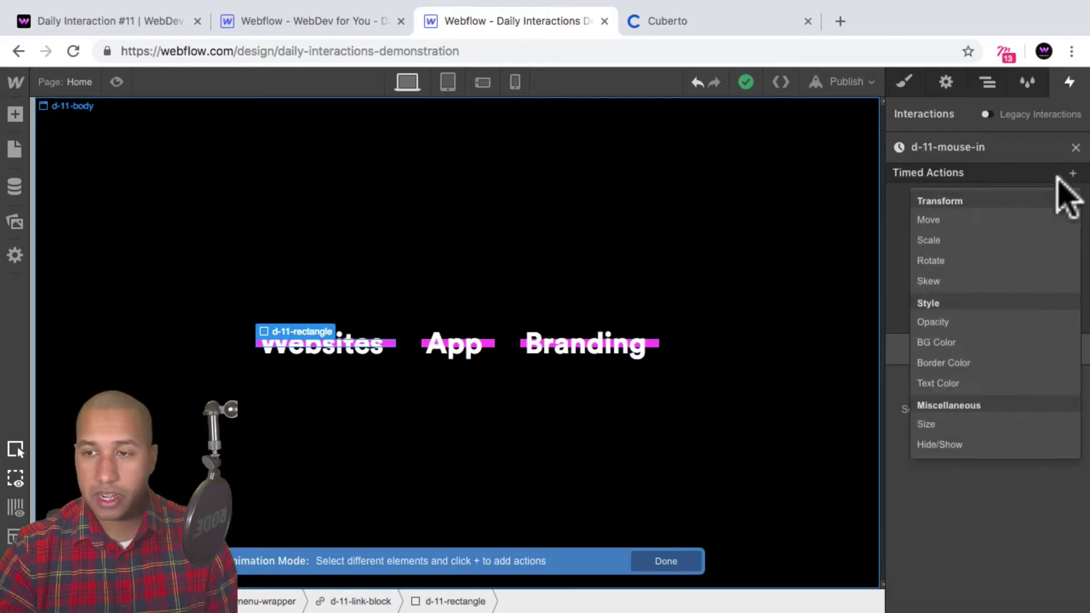
{"action": "left_click", "coordinate": [982, 240]}
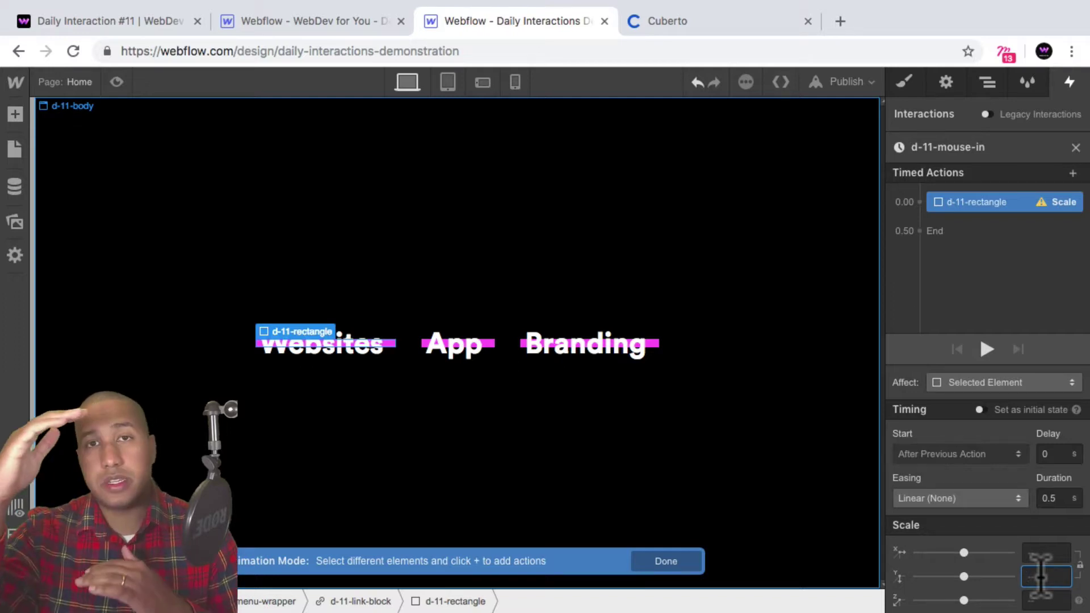
- Try a Y scale of 6 for the rectangle's Scale action and settle on 5
{"action": "type", "text": "6"}
{"action": "key", "text": "Return"}
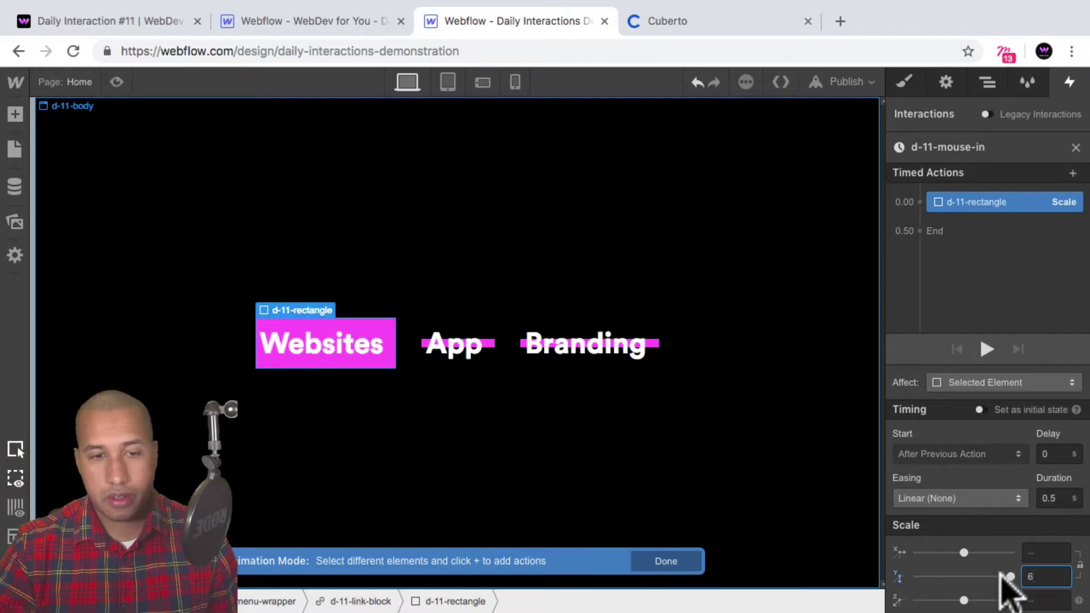
{"action": "double_click", "coordinate": [1028, 576]}
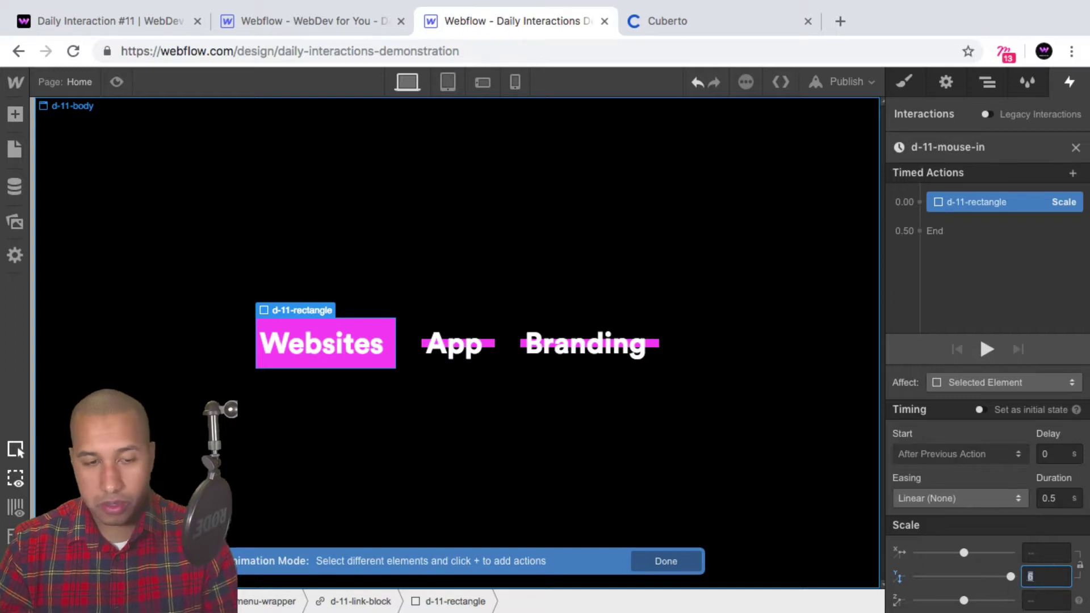
{"action": "type", "text": "5"}
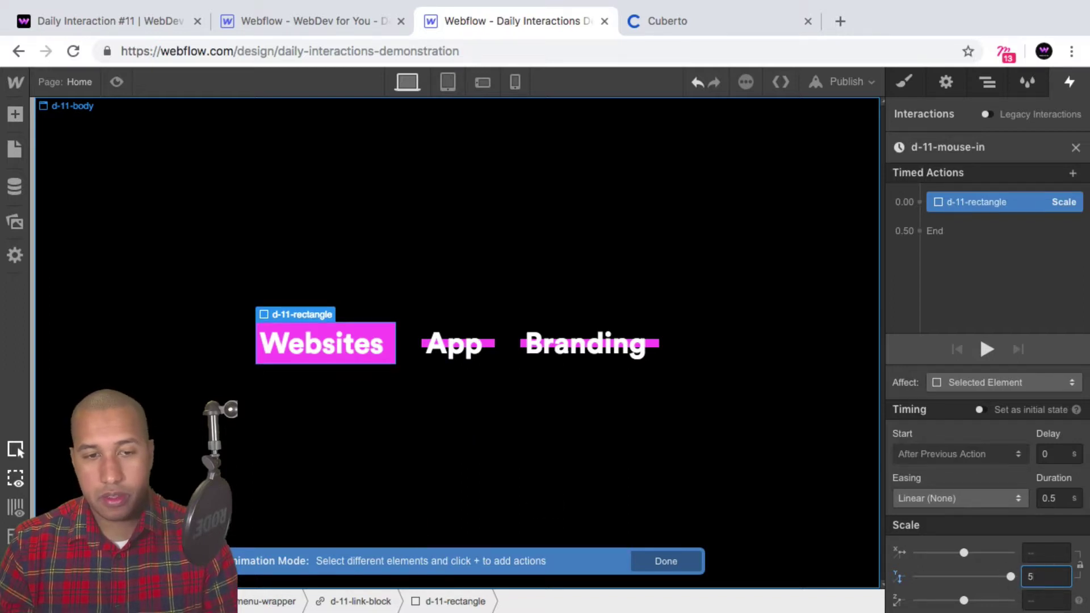
- Give the rectangle's Scale action Out Expo easing and a duration of 0.2 s
{"action": "left_click", "coordinate": [971, 296]}
{"action": "left_click", "coordinate": [968, 203]}
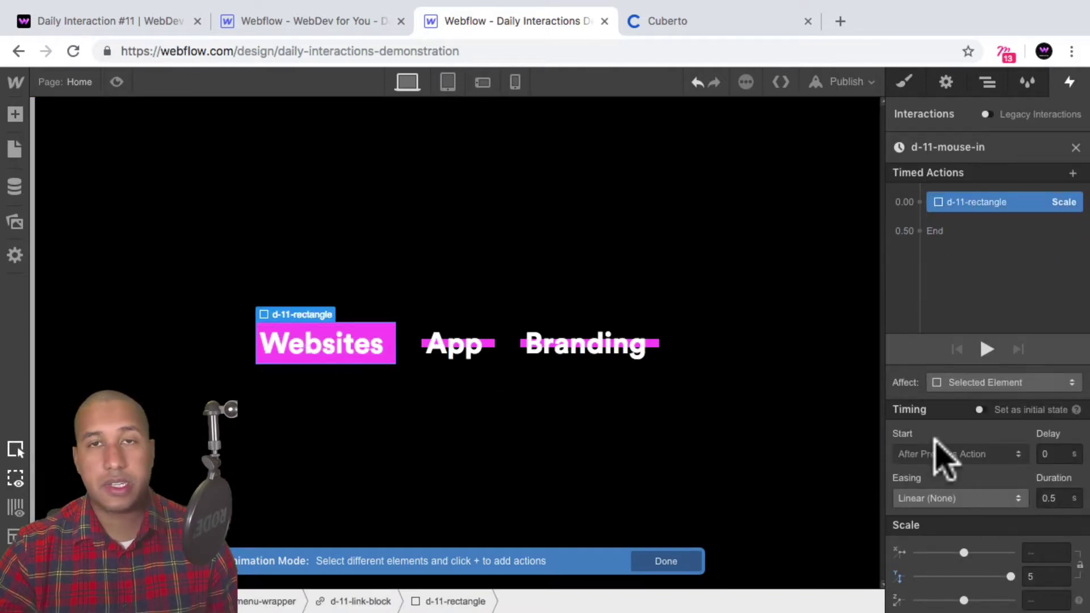
{"action": "left_click", "coordinate": [944, 496]}
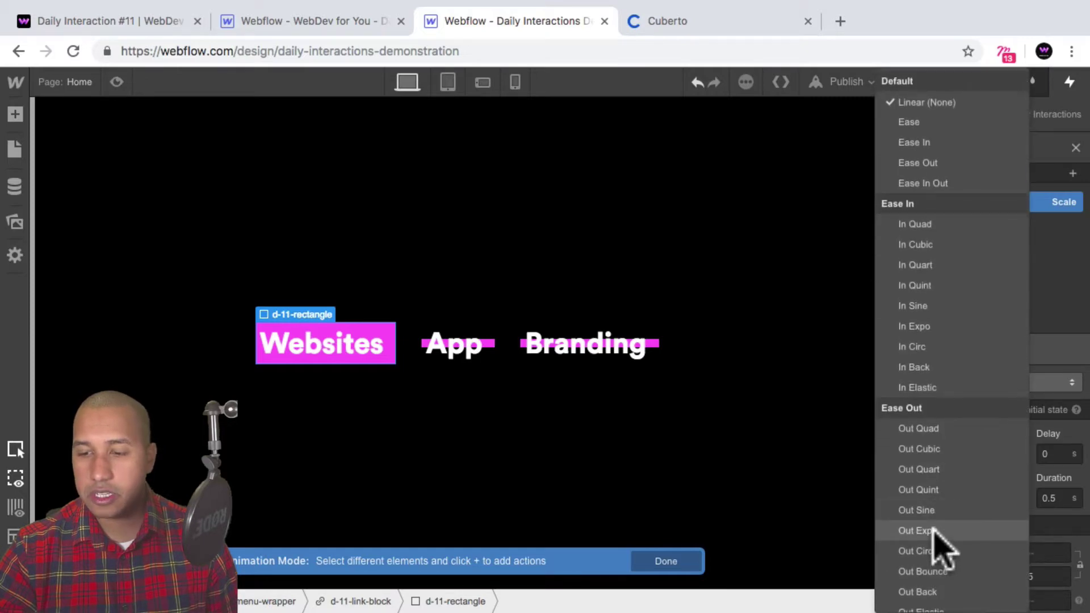
{"action": "left_click", "coordinate": [932, 528]}
{"action": "key", "text": "BackSpace"}
{"action": "type", "text": "2"}
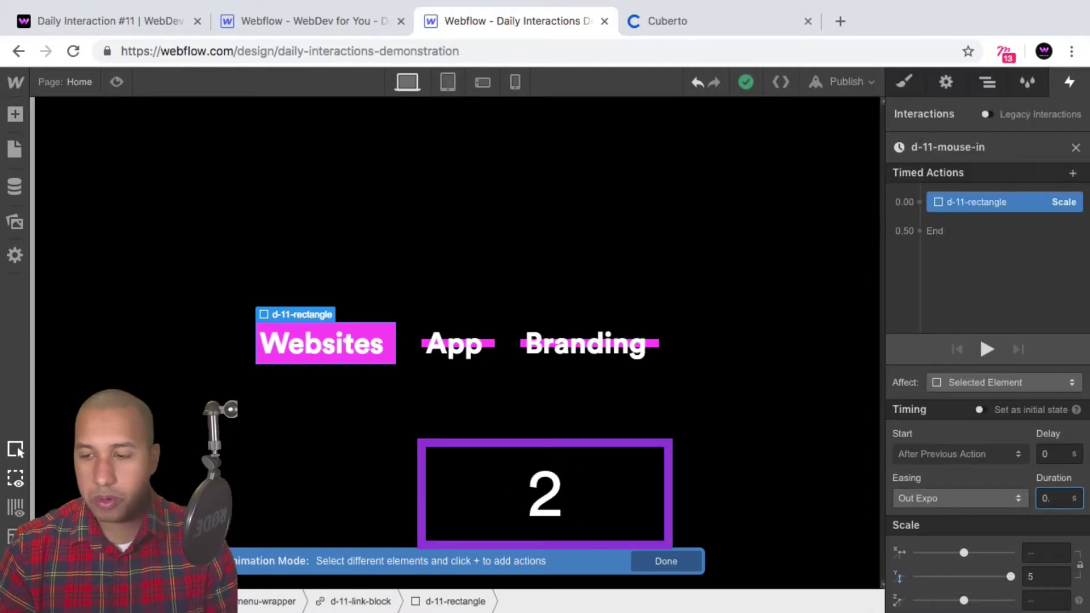
{"action": "key", "text": "Return"}
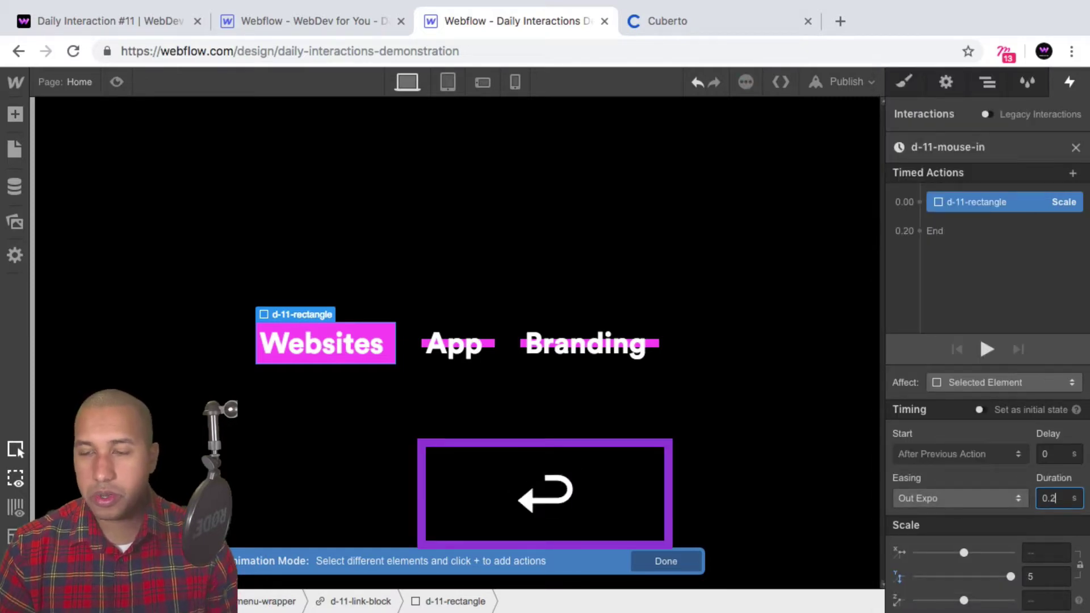
{"action": "left_click", "coordinate": [984, 498]}
- Try a Y scale of 6 on the Websites rectangle again and restore it to 5
{"action": "left_click", "coordinate": [1067, 347]}
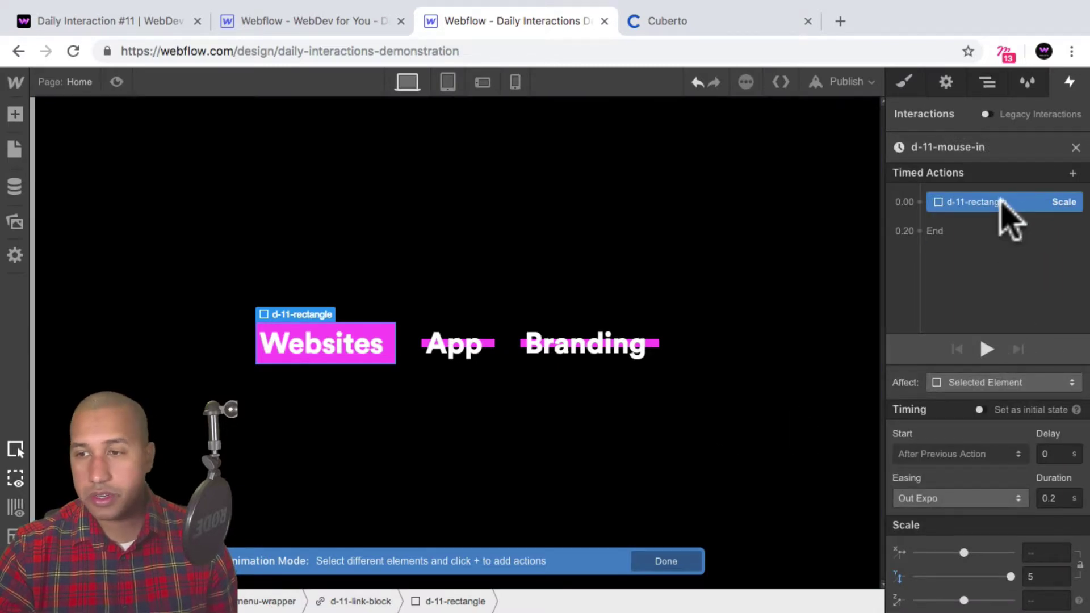
{"action": "left_click", "coordinate": [1025, 576]}
{"action": "type", "text": "6"}
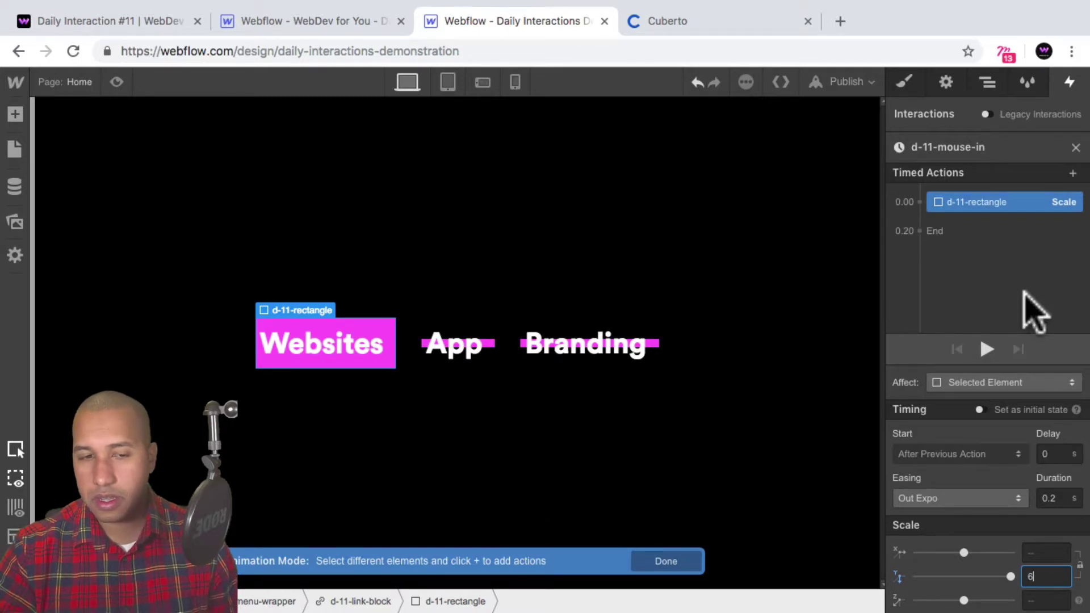
{"action": "type", "text": "5"}
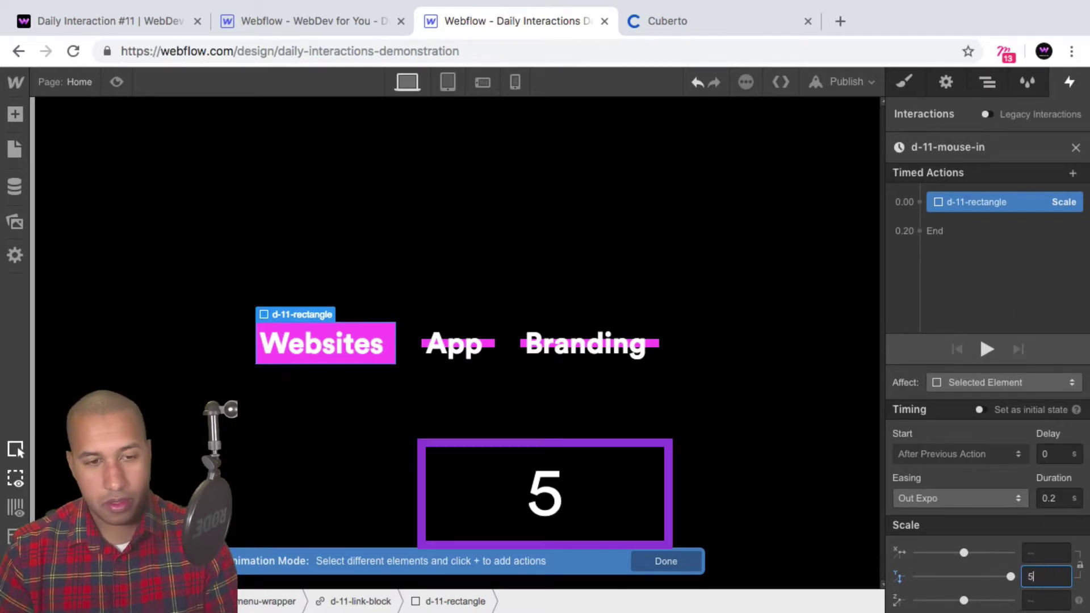
{"action": "left_click", "coordinate": [1030, 297]}
- Add a Text Color action for the Websites link's d-11-menu-item-text to d-11-mouse-in and set its colour to black
{"action": "left_click", "coordinate": [990, 202]}
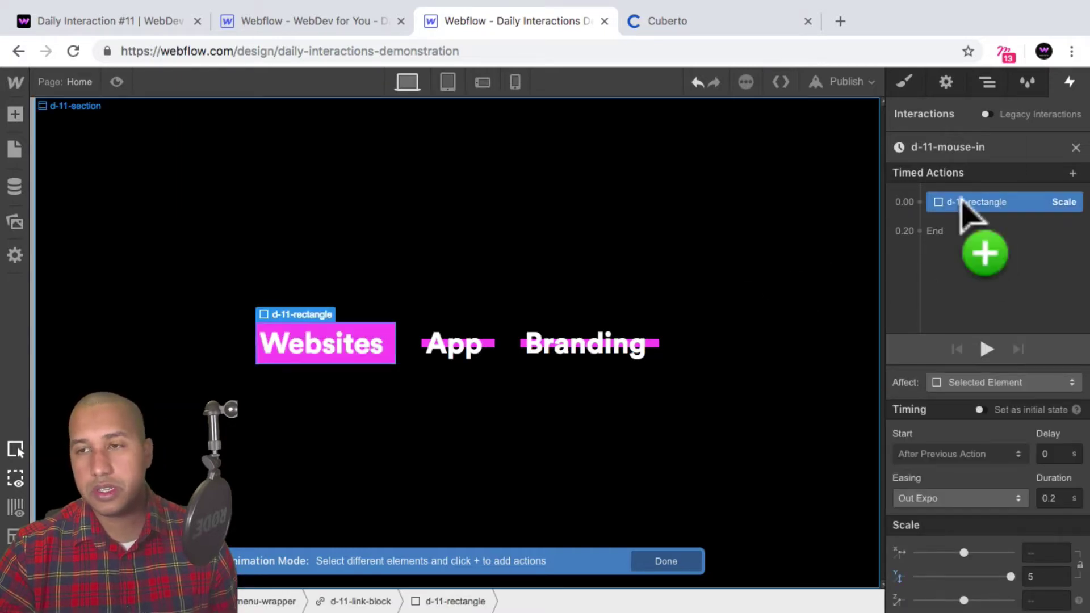
{"action": "left_click", "coordinate": [987, 82]}
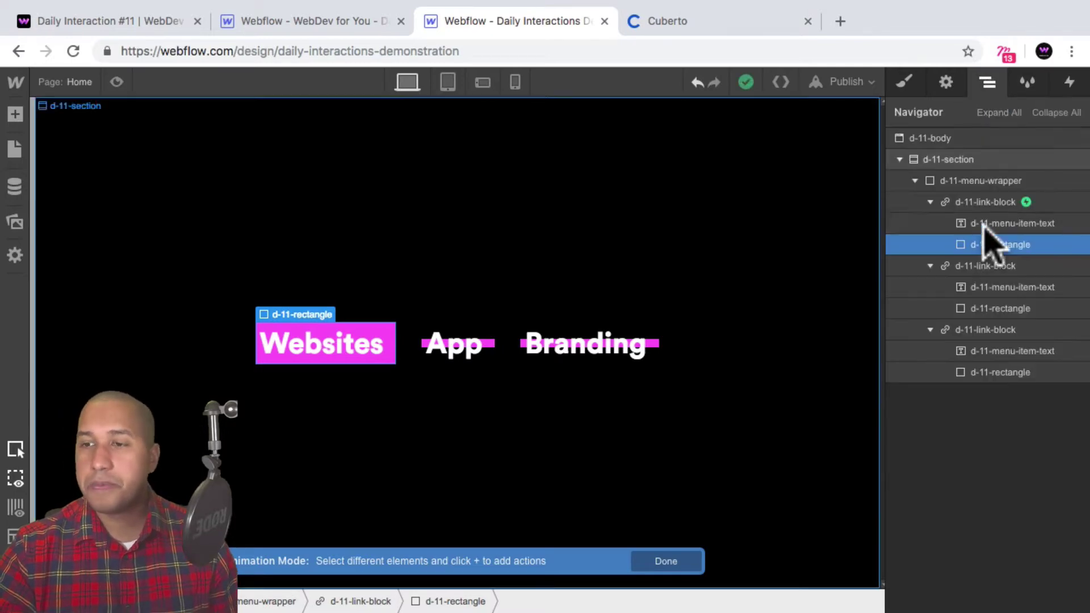
{"action": "left_click", "coordinate": [993, 224]}
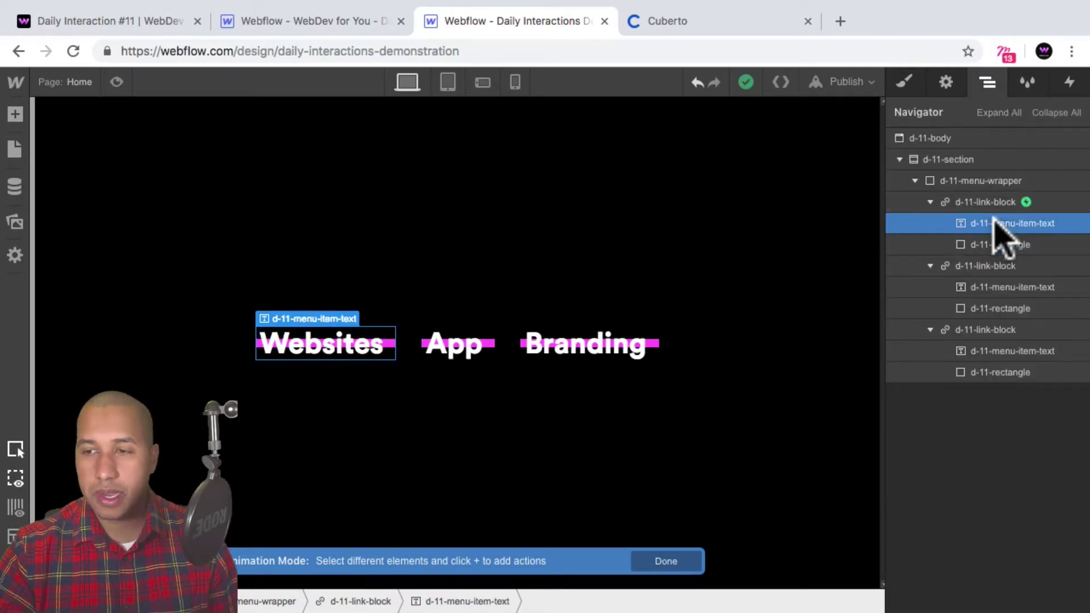
{"action": "left_click", "coordinate": [1070, 83]}
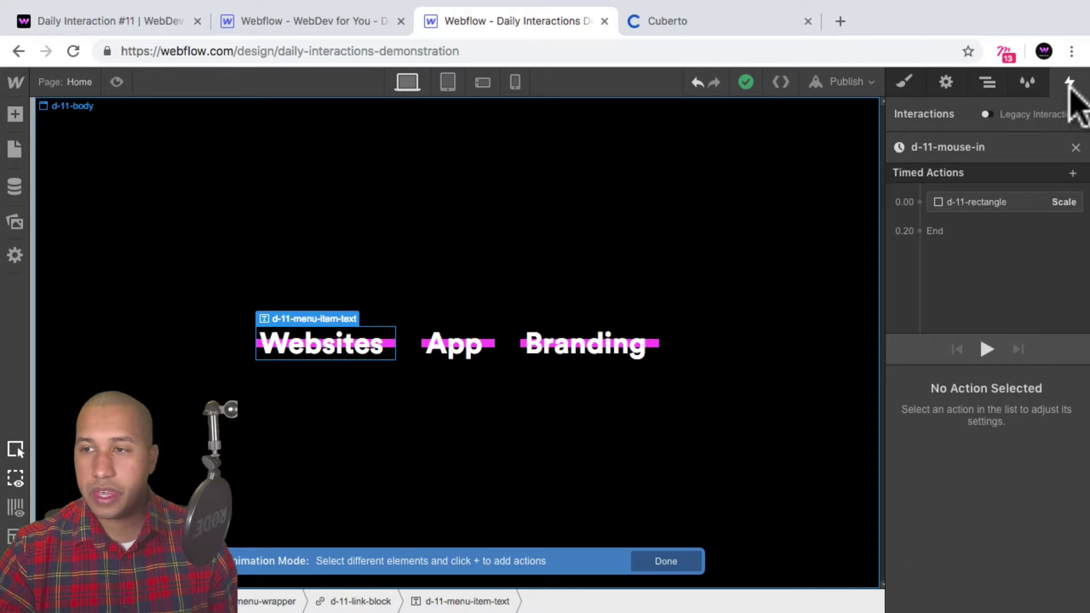
{"action": "left_click", "coordinate": [977, 216]}
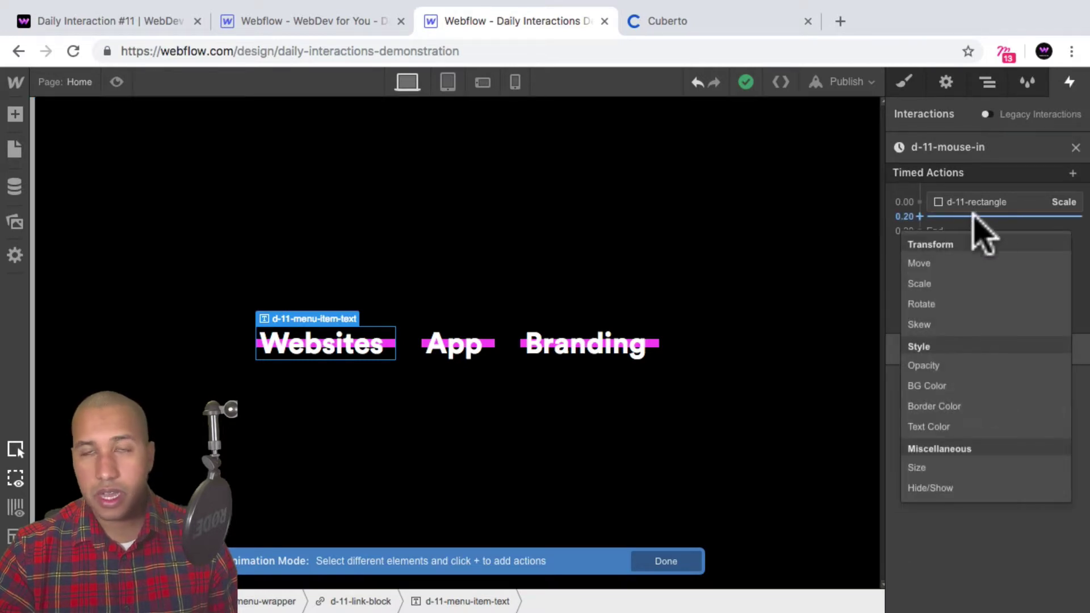
{"action": "left_click", "coordinate": [947, 432]}
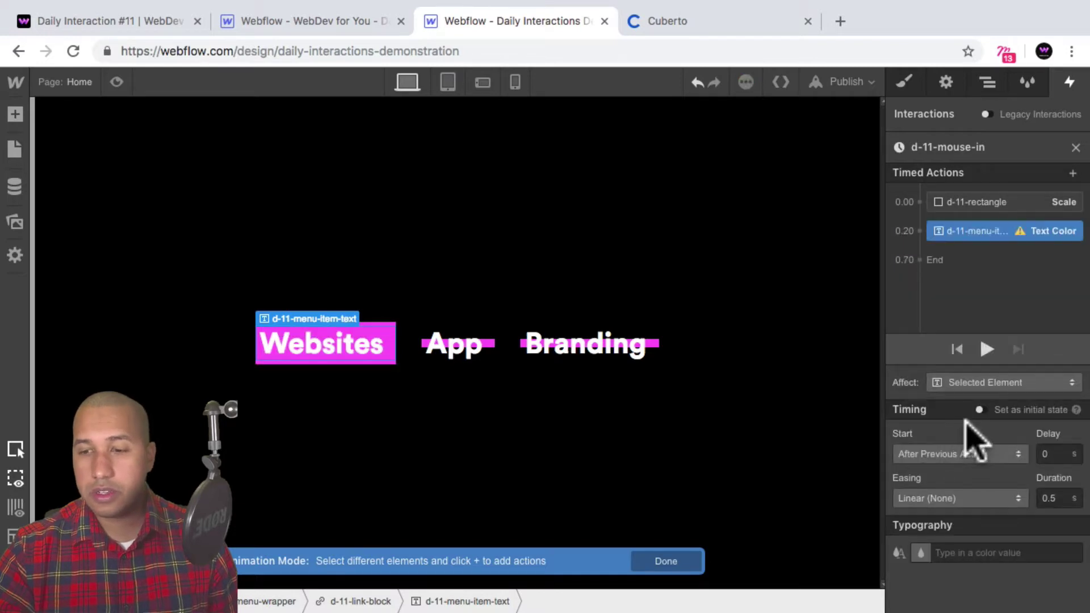
{"action": "left_click", "coordinate": [919, 552]}
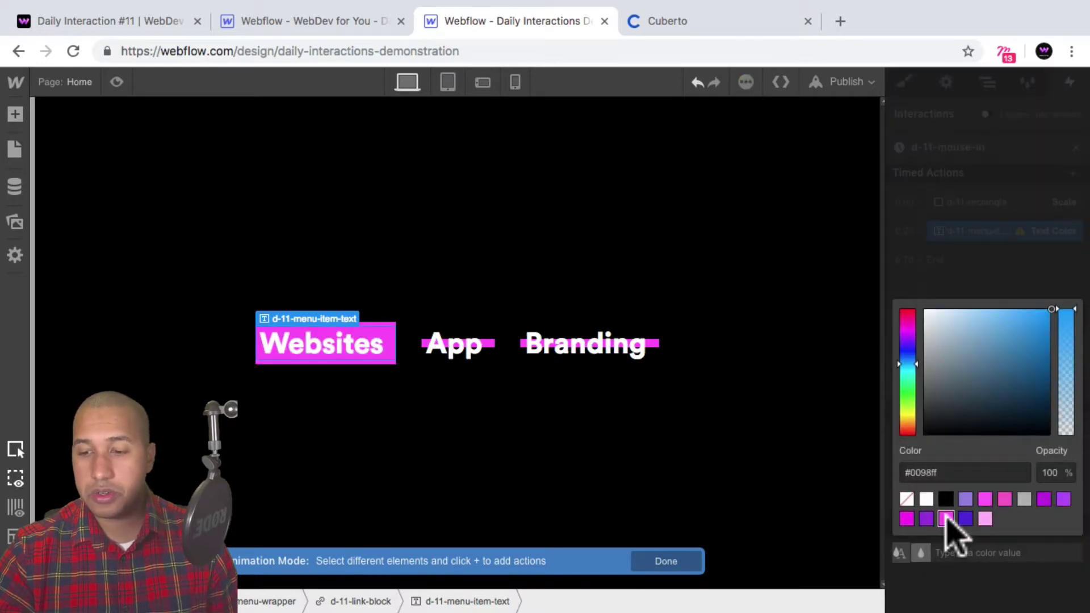
{"action": "left_click", "coordinate": [945, 498]}
{"action": "left_click", "coordinate": [1016, 281]}
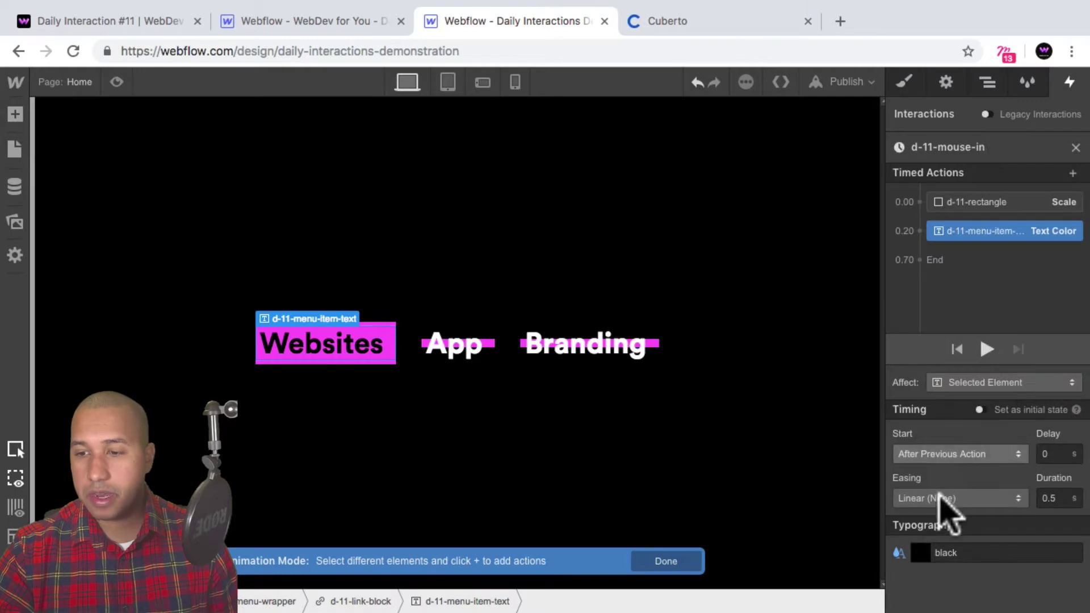
- Give the Text Color action Out Expo easing and a 0.2 s duration, and make it start together with the Scale action
{"action": "left_click", "coordinate": [941, 511]}
{"action": "scroll", "coordinate": [945, 528], "scroll_direction": "down", "scroll_amount": 1}
{"action": "left_click", "coordinate": [917, 530]}
{"action": "left_click", "coordinate": [1052, 499]}
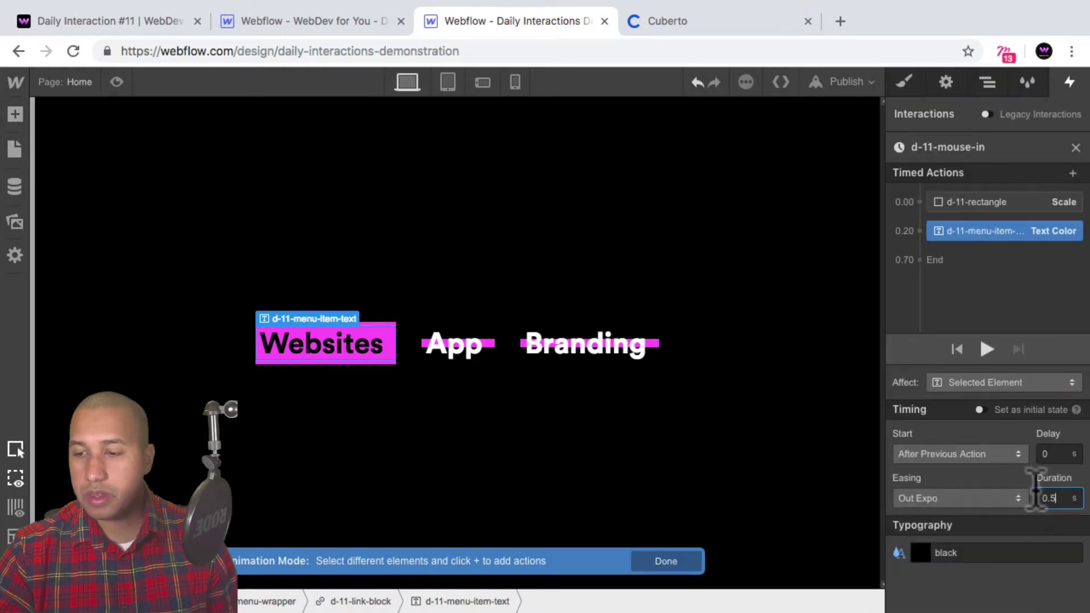
{"action": "key", "text": "BackSpace"}
{"action": "type", "text": "2"}
{"action": "key", "text": "Return"}
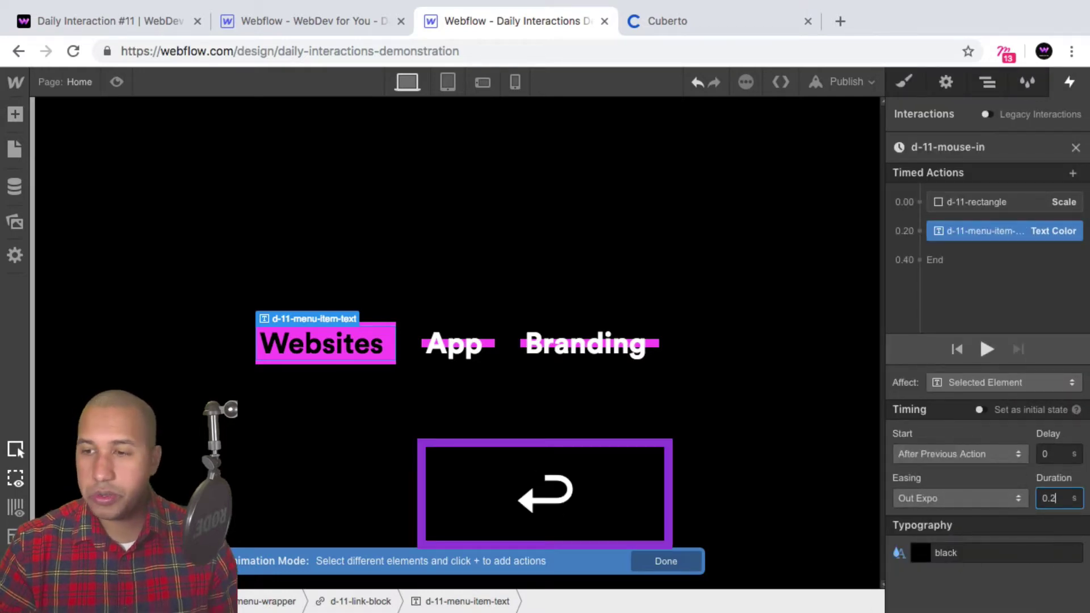
{"action": "left_click_drag", "start_coordinate": [972, 227], "coordinate": [987, 203]}
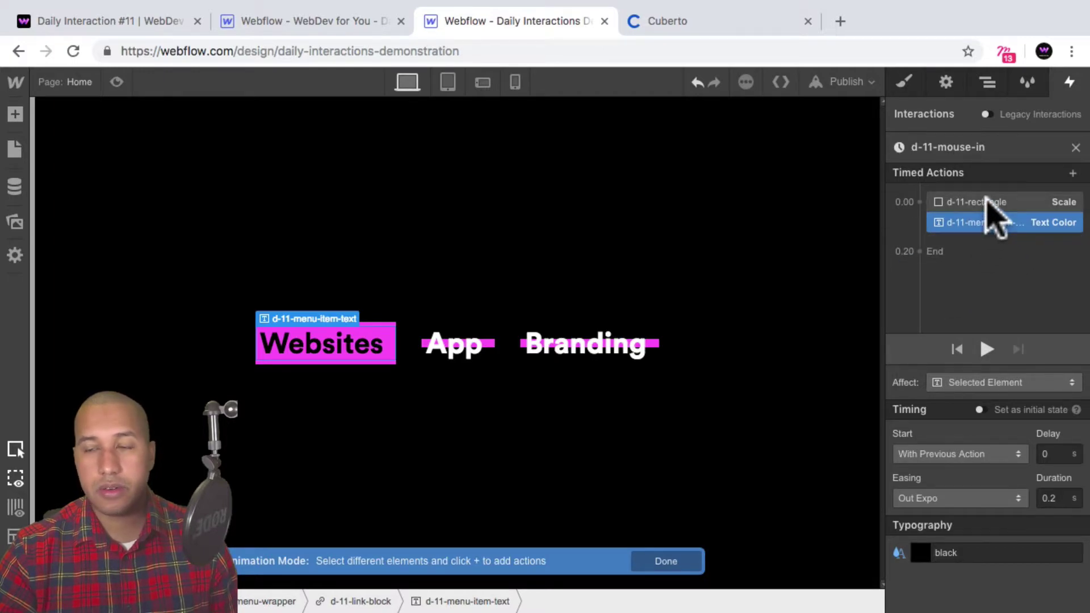
- Add a BG Color action for the Websites link's d-11-rectangle and set its background to white
{"action": "left_click", "coordinate": [988, 203]}
{"action": "mouse_move", "coordinate": [957, 250]}
{"action": "left_mouse_down"}
{"action": "mouse_move", "coordinate": [978, 231]}
{"action": "mouse_move", "coordinate": [965, 233]}
{"action": "left_mouse_up"}
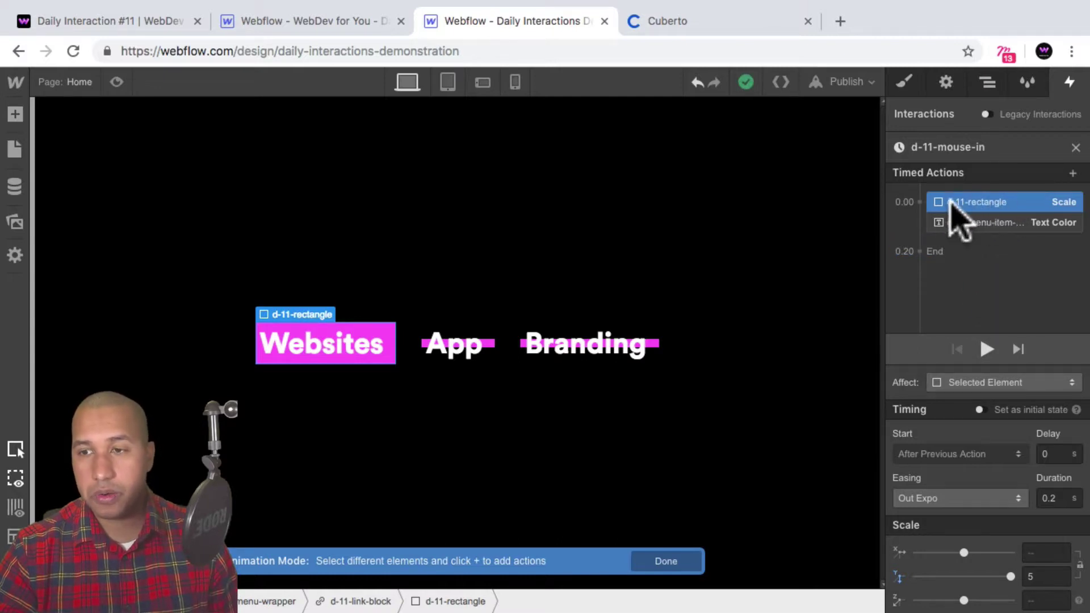
{"action": "left_click", "coordinate": [967, 235]}
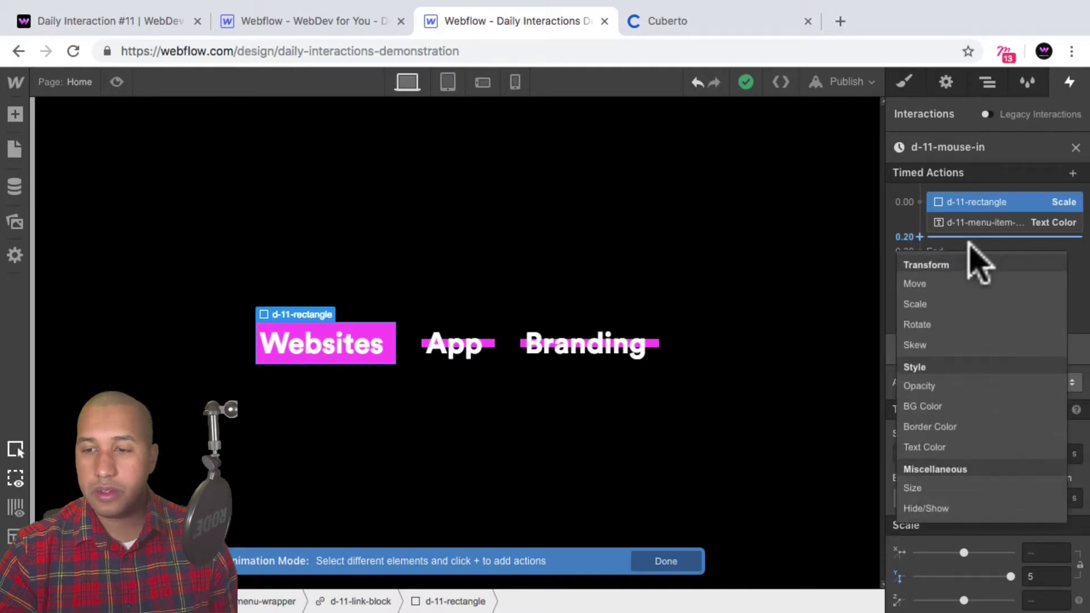
{"action": "left_click", "coordinate": [924, 406]}
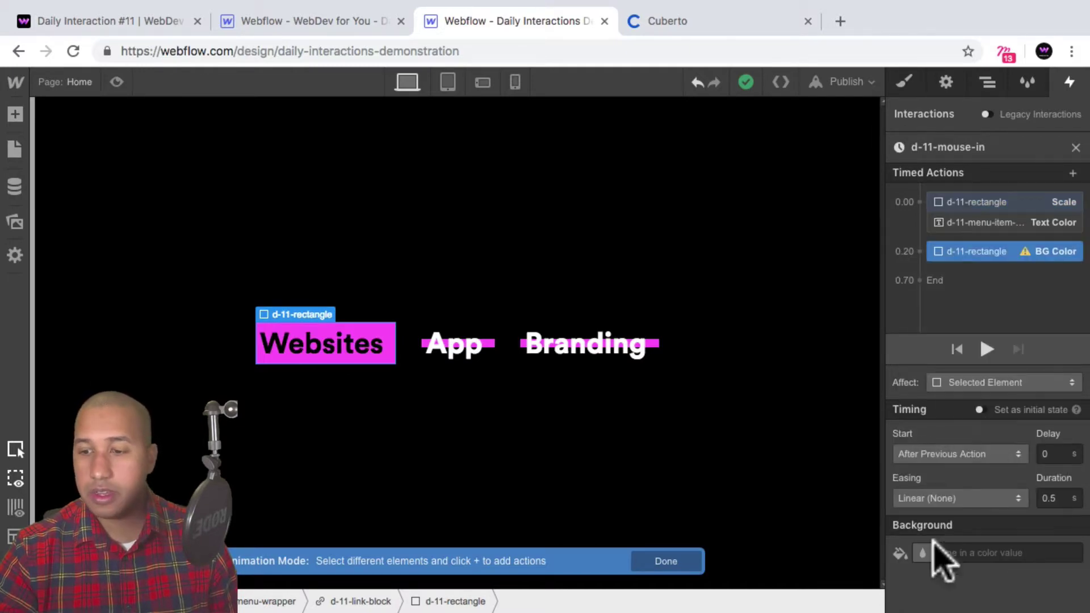
{"action": "left_click", "coordinate": [922, 552]}
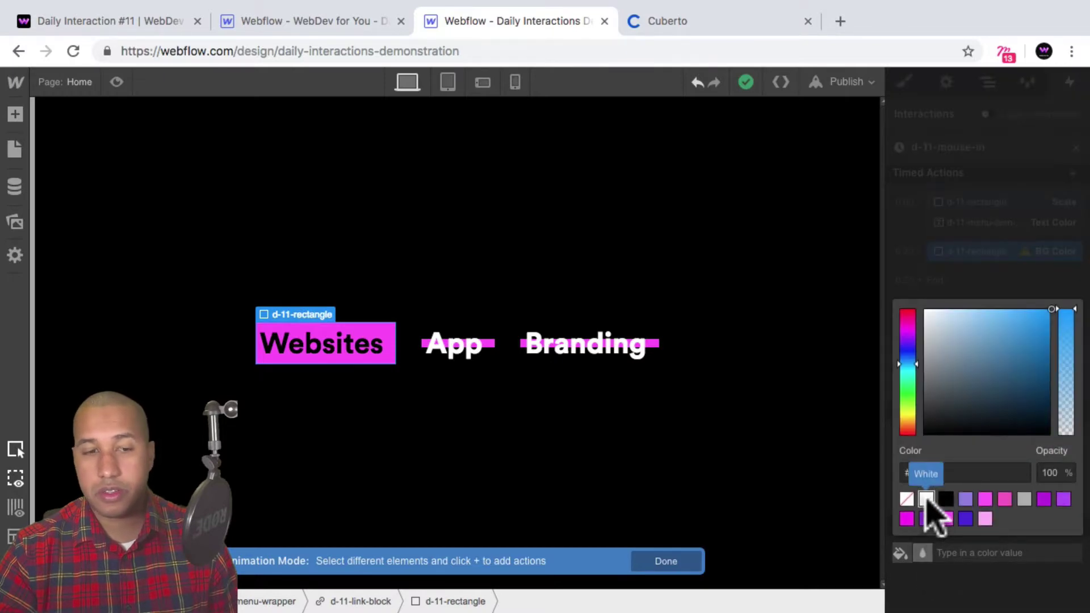
{"action": "left_click", "coordinate": [926, 499]}
{"action": "left_click", "coordinate": [995, 281]}
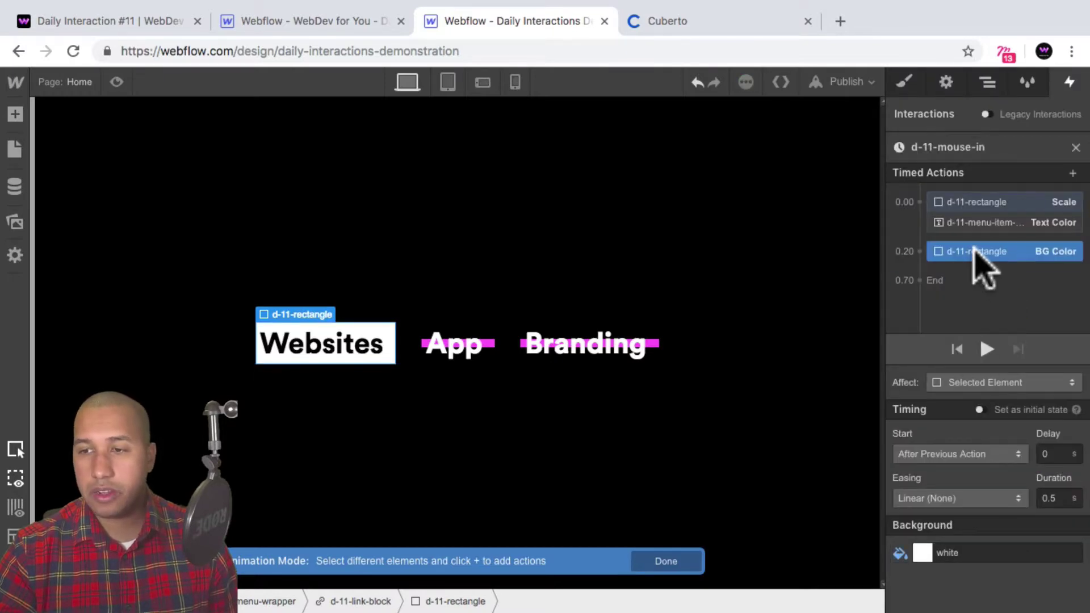
- Start the BG Color action with the previous action, using Out Expo easing and a 0.2 s duration
{"action": "mouse_move", "coordinate": [973, 247]}
{"action": "left_mouse_down"}
{"action": "mouse_move", "coordinate": [981, 226]}
{"action": "mouse_move", "coordinate": [985, 256]}
{"action": "left_mouse_up"}
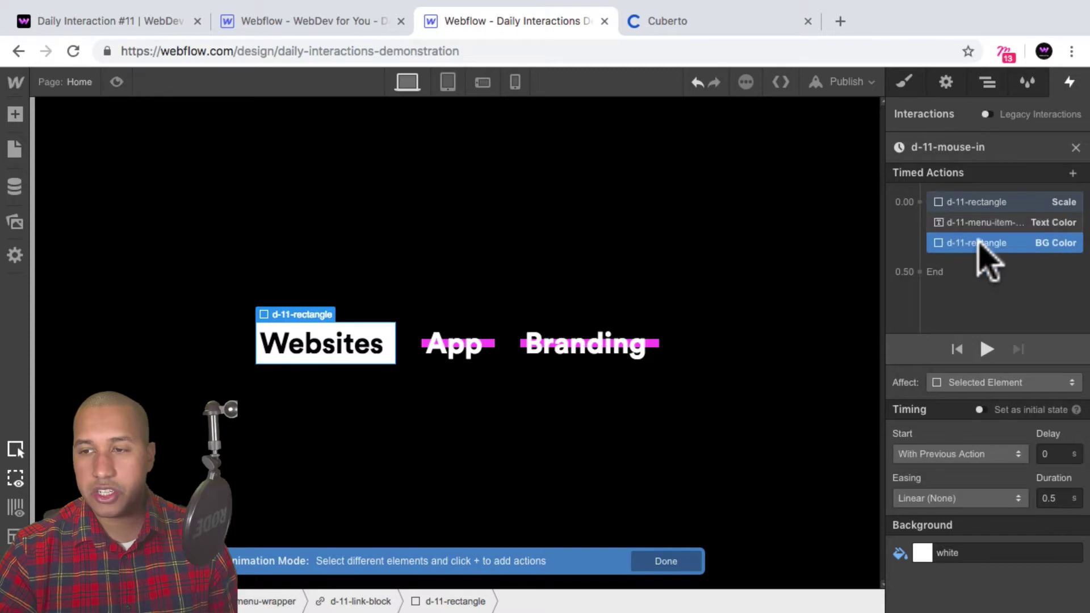
{"action": "left_click", "coordinate": [959, 502]}
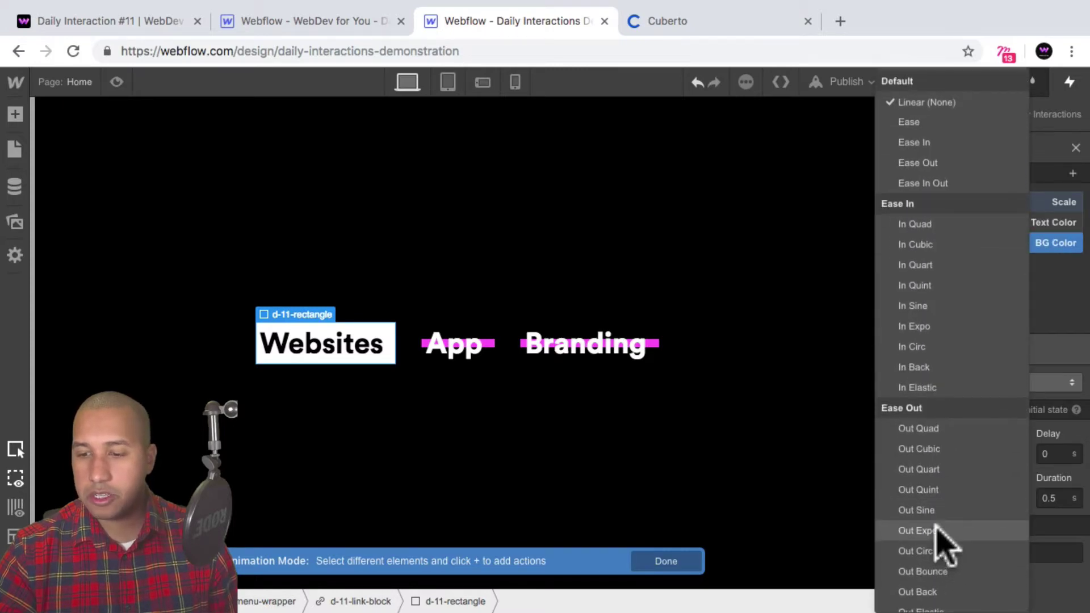
{"action": "left_click", "coordinate": [939, 530]}
{"action": "left_click", "coordinate": [1061, 499]}
{"action": "key", "text": "Return"}
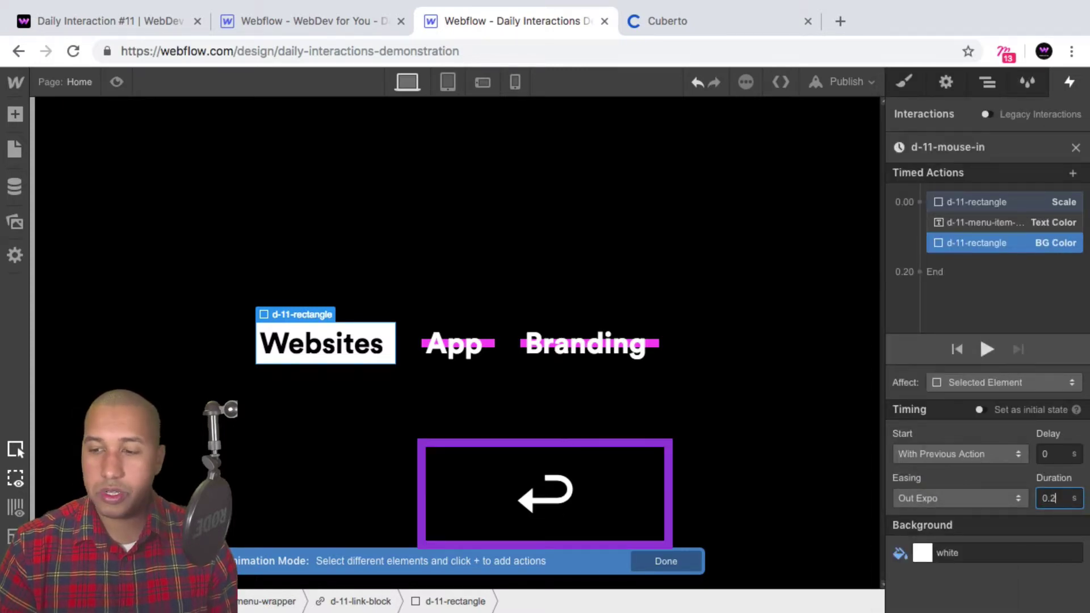
- Preview the page to check the hover animation on the menu links and review the rectangle's Scale action
{"action": "left_click", "coordinate": [117, 82]}
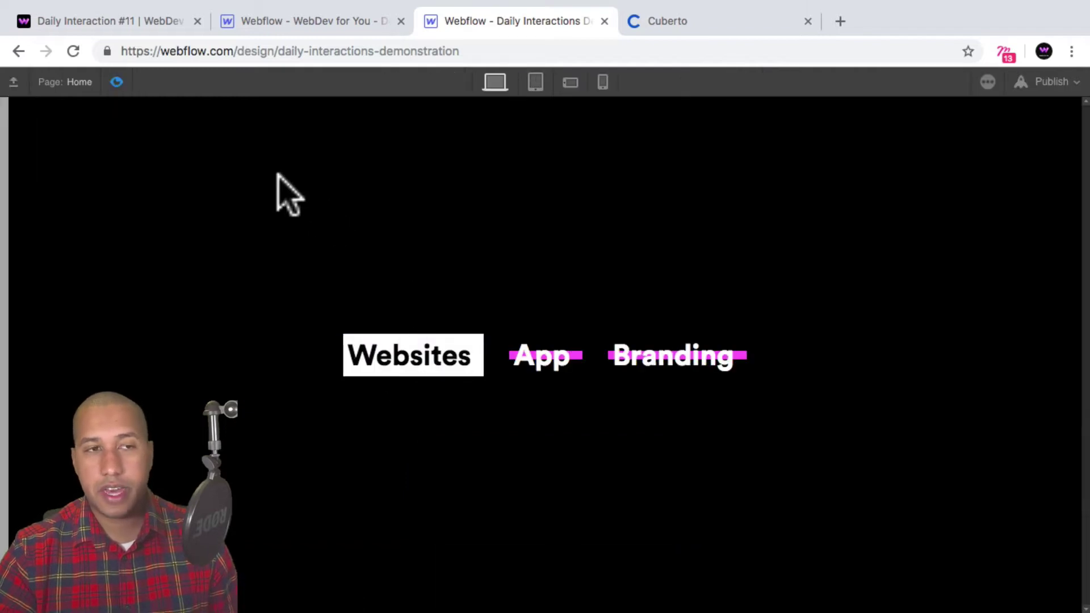
{"action": "left_click", "coordinate": [116, 82]}
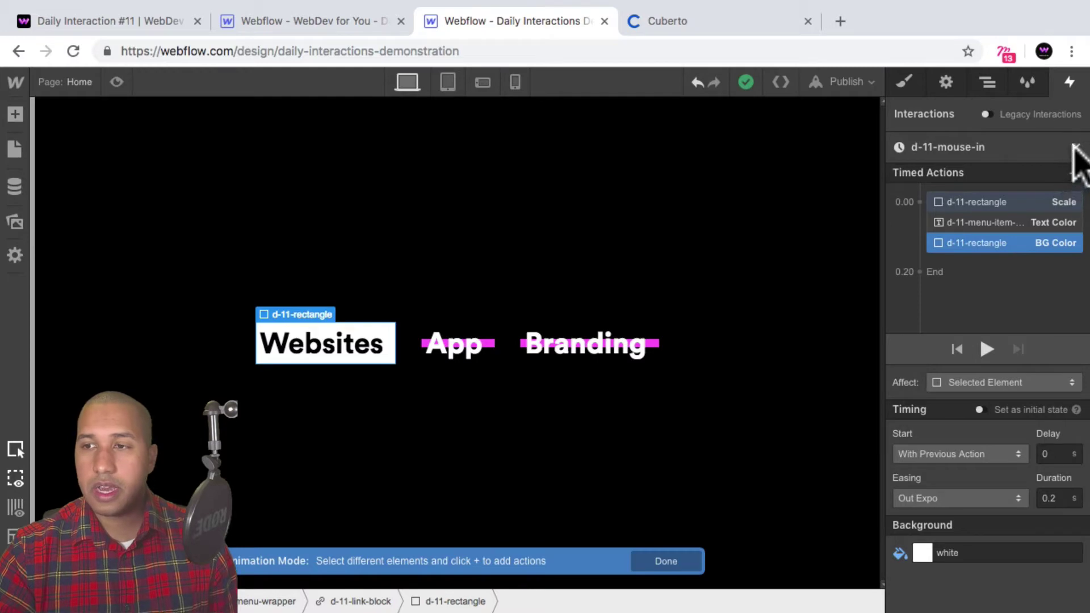
{"action": "left_click", "coordinate": [997, 204]}
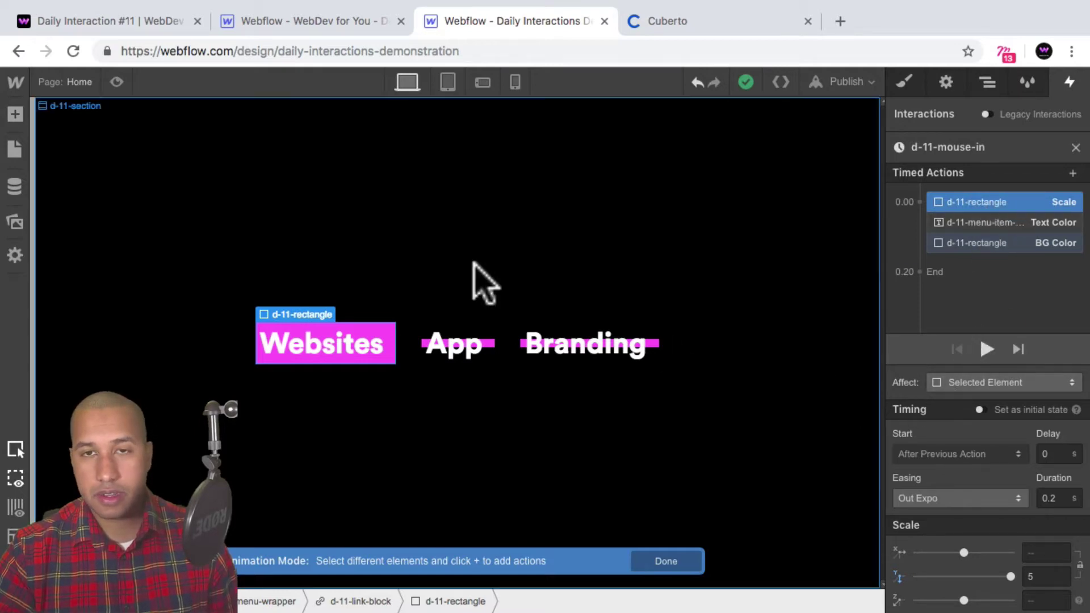
{"action": "left_click", "coordinate": [116, 82]}
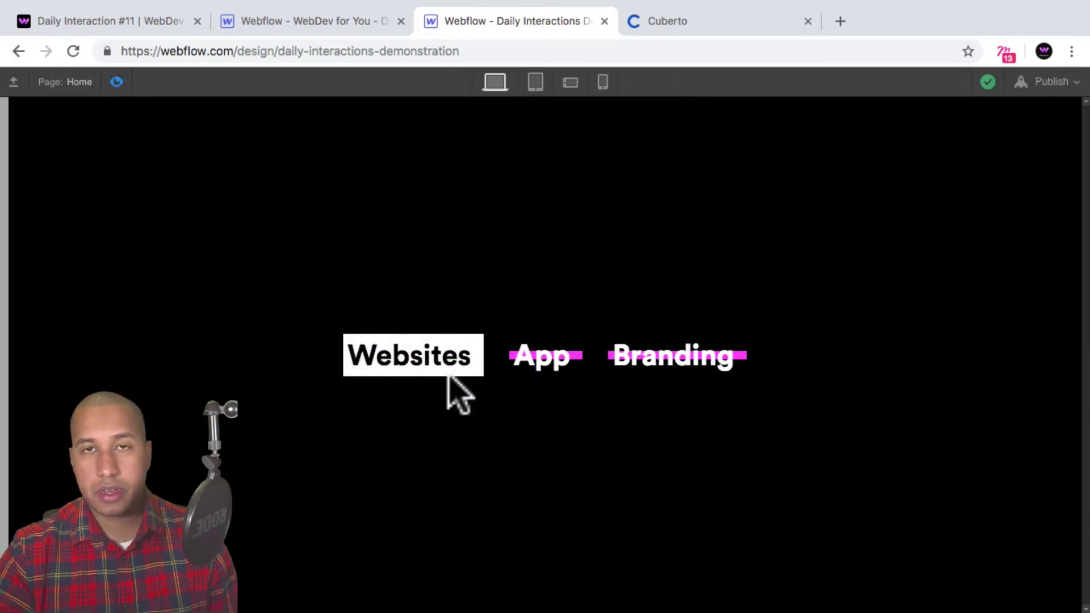
{"action": "left_click", "coordinate": [116, 82]}
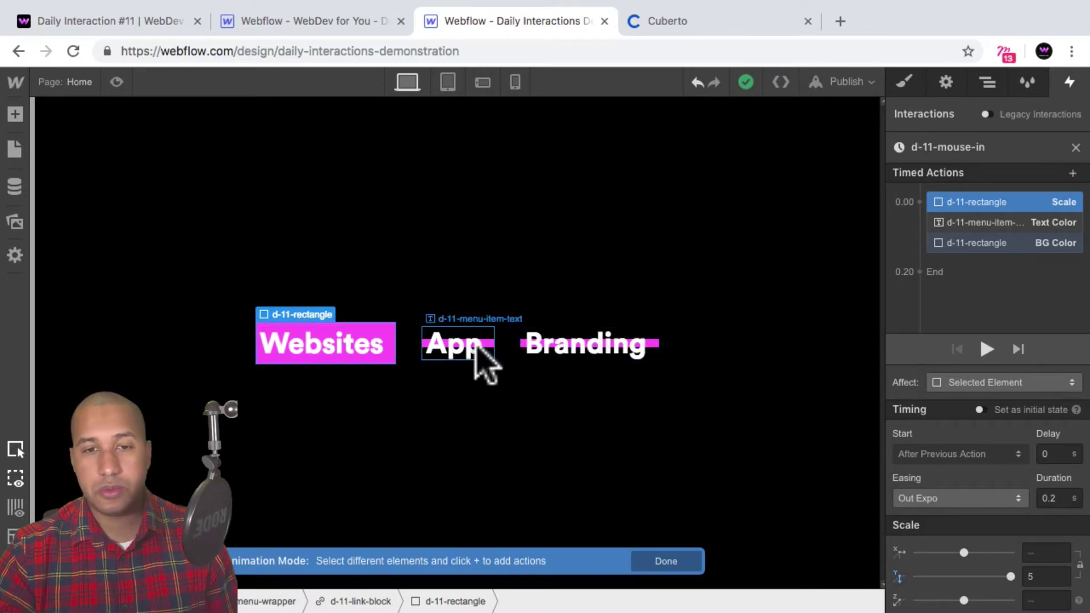
- Make the rectangle's Scale action affect the class, limited to only children with this class
{"action": "left_click", "coordinate": [970, 382]}
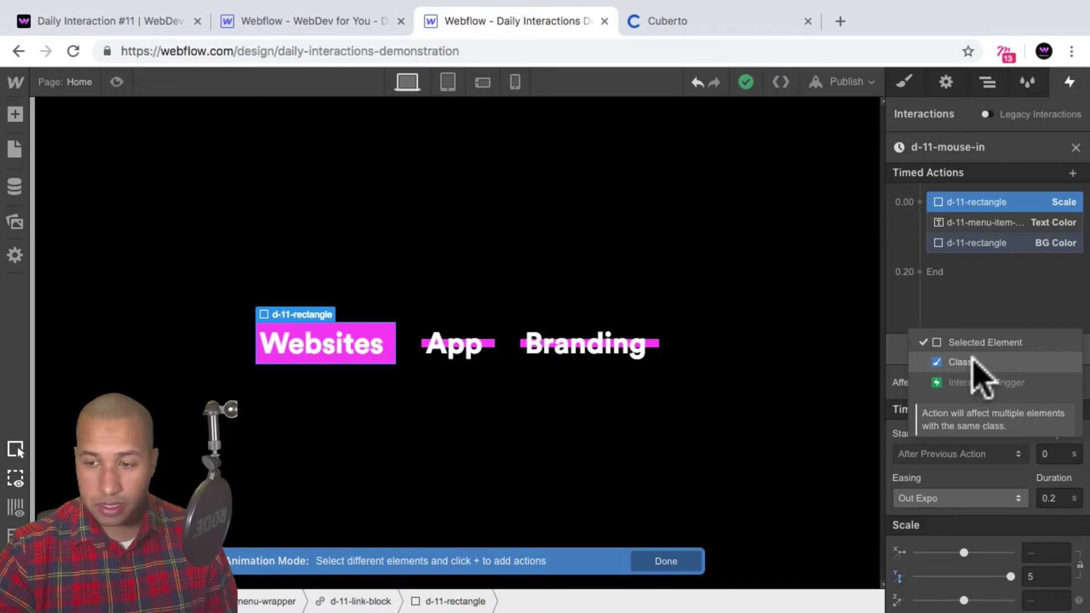
{"action": "left_click", "coordinate": [959, 362]}
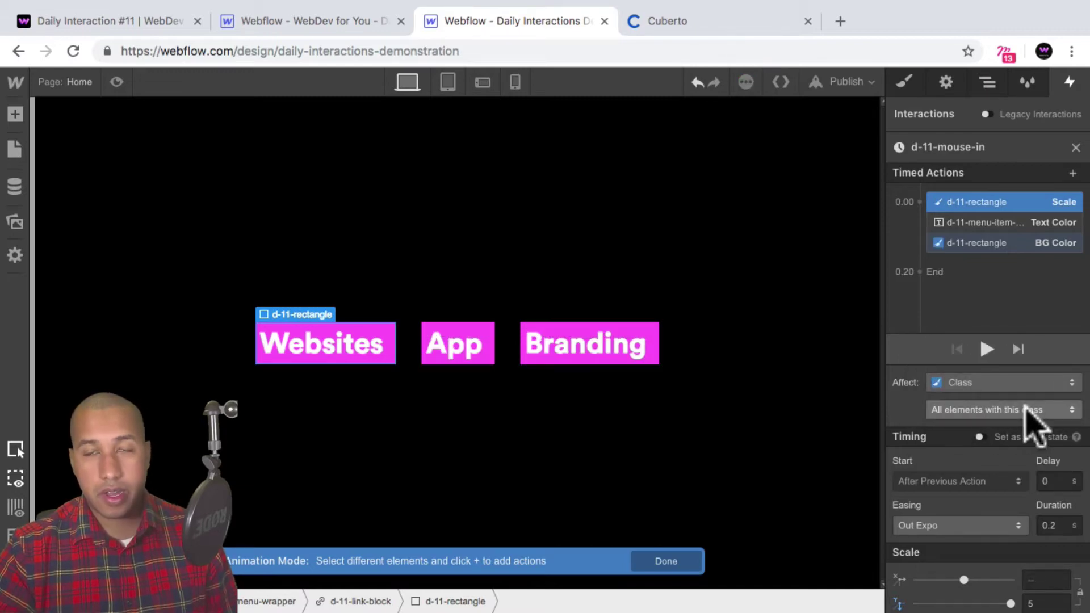
{"action": "left_click", "coordinate": [1010, 411]}
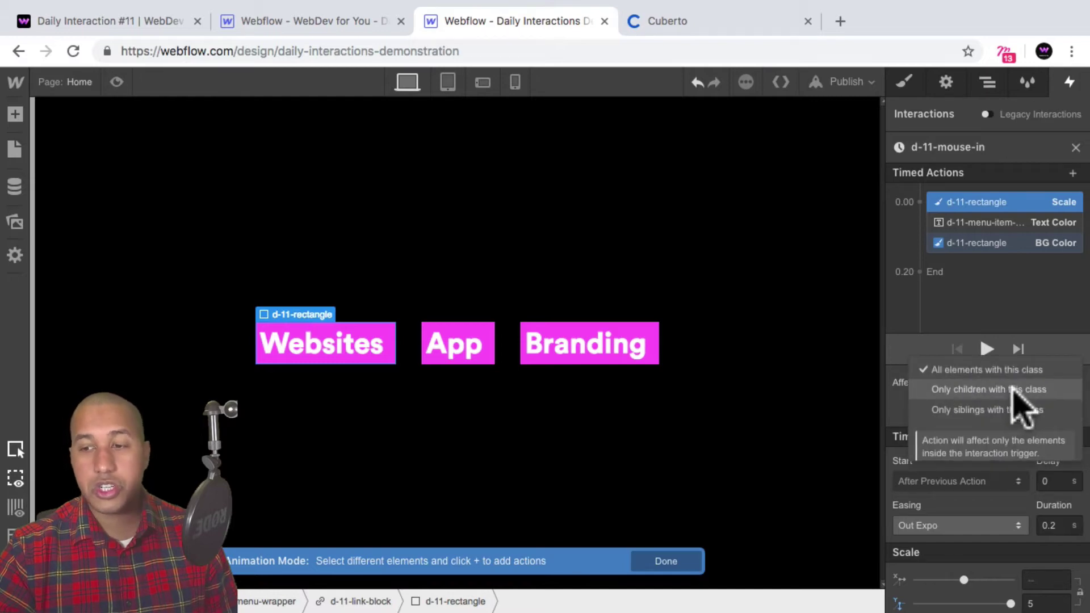
{"action": "left_click", "coordinate": [1016, 390]}
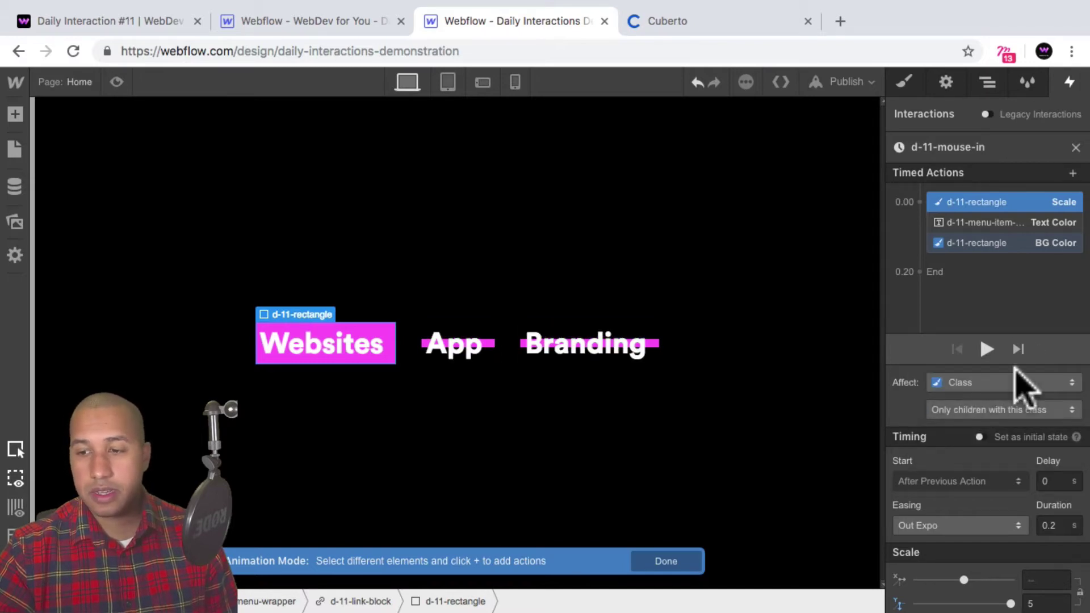
- Examine the link block's nested elements and preview the hover animation on the Websites link
{"action": "left_click", "coordinate": [988, 82]}
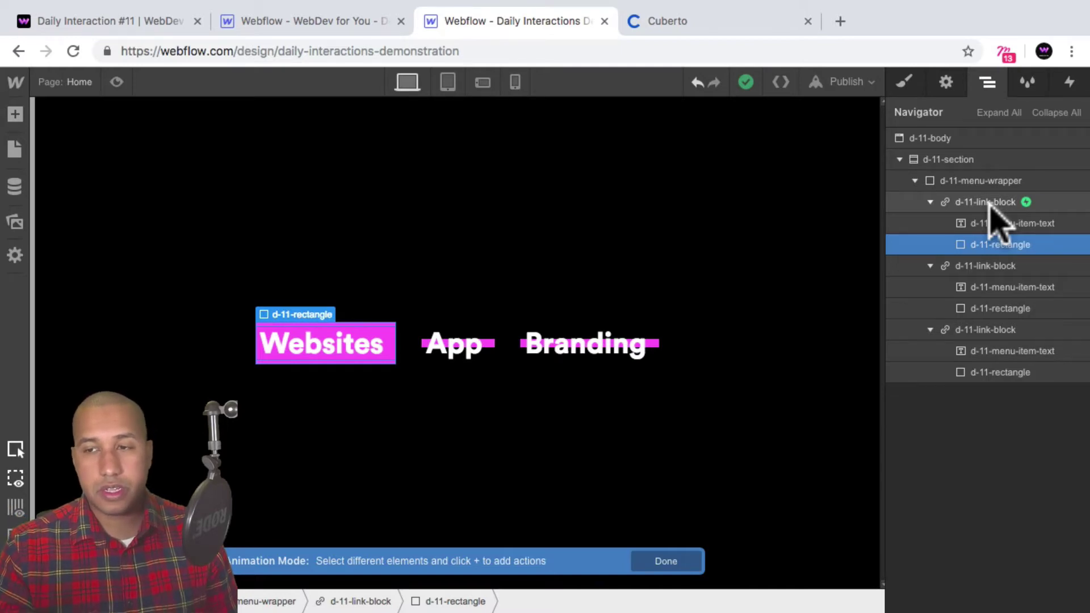
{"action": "left_click", "coordinate": [117, 82]}
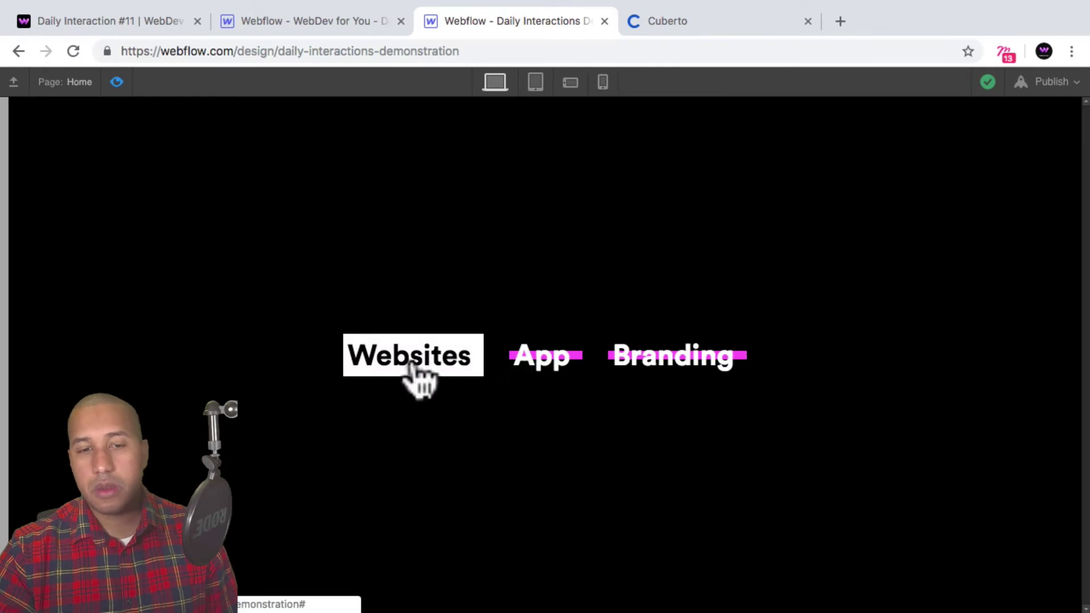
{"action": "left_click", "coordinate": [115, 81]}
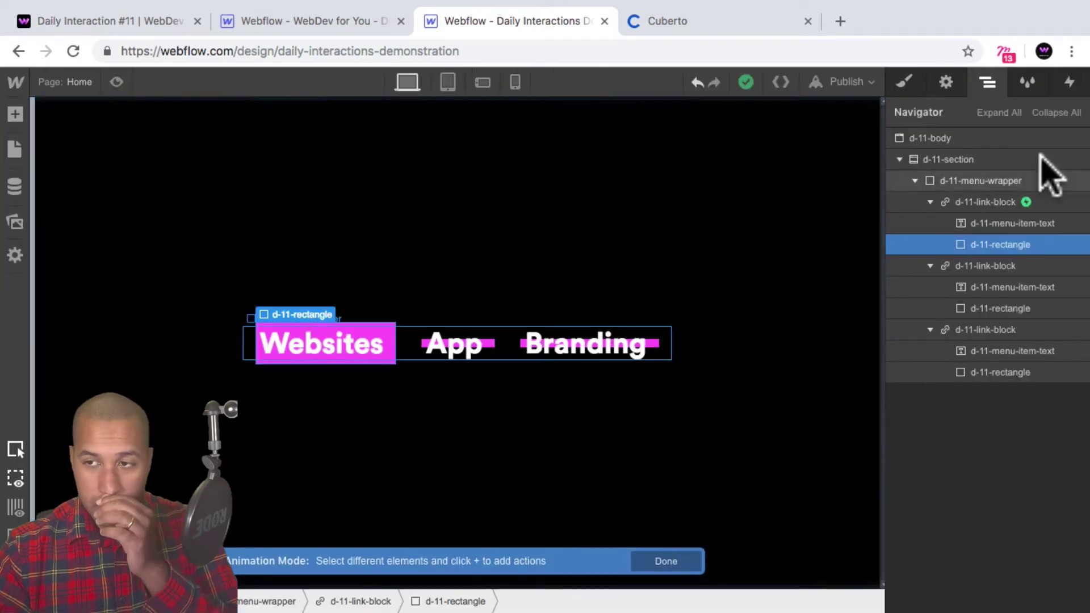
{"action": "left_click", "coordinate": [1069, 81]}
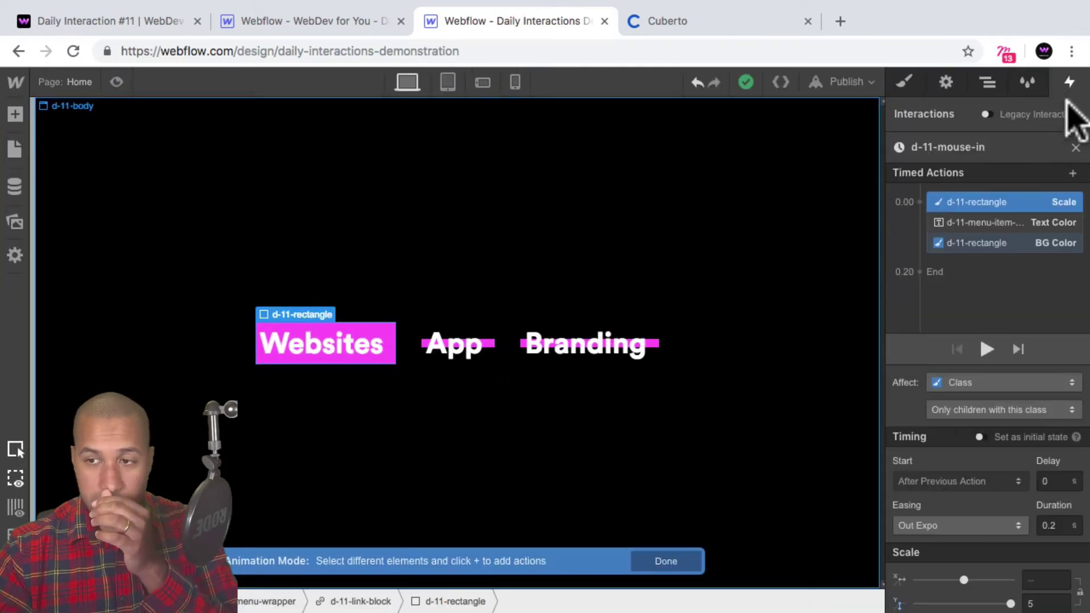
- Make the d-11-mouse-in Text Color action affect the class, limited to only children with this class
{"action": "left_click", "coordinate": [971, 222]}
{"action": "left_click", "coordinate": [982, 382]}
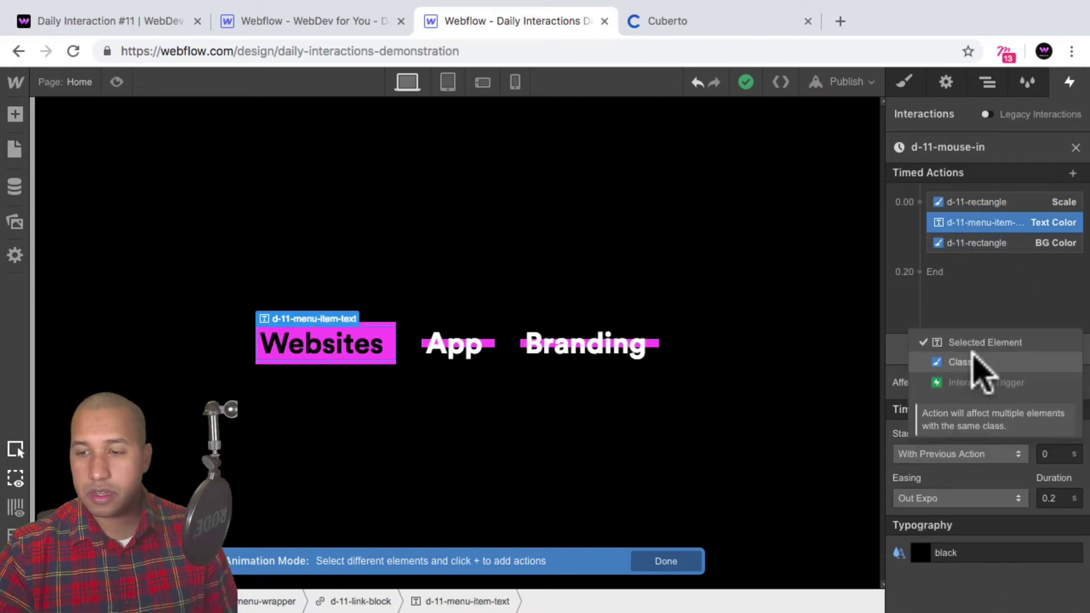
{"action": "left_click", "coordinate": [981, 367]}
{"action": "left_click", "coordinate": [984, 411]}
{"action": "left_click", "coordinate": [996, 390]}
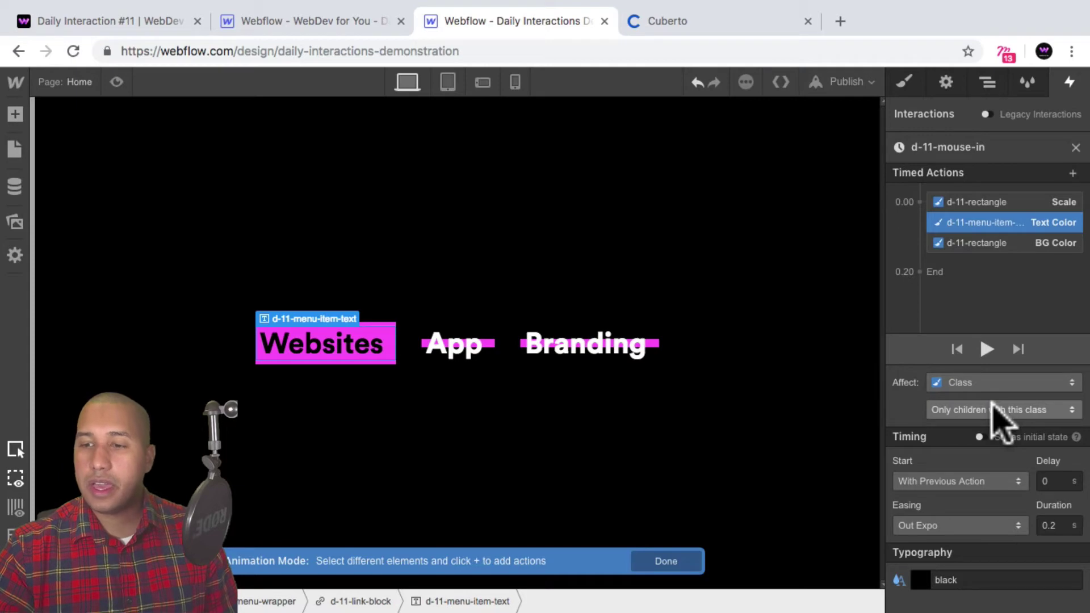
- Apply the Mouse Hover trigger to the d-11-link-block class and preview the hover effect on all three links
{"action": "left_click", "coordinate": [1075, 148]}
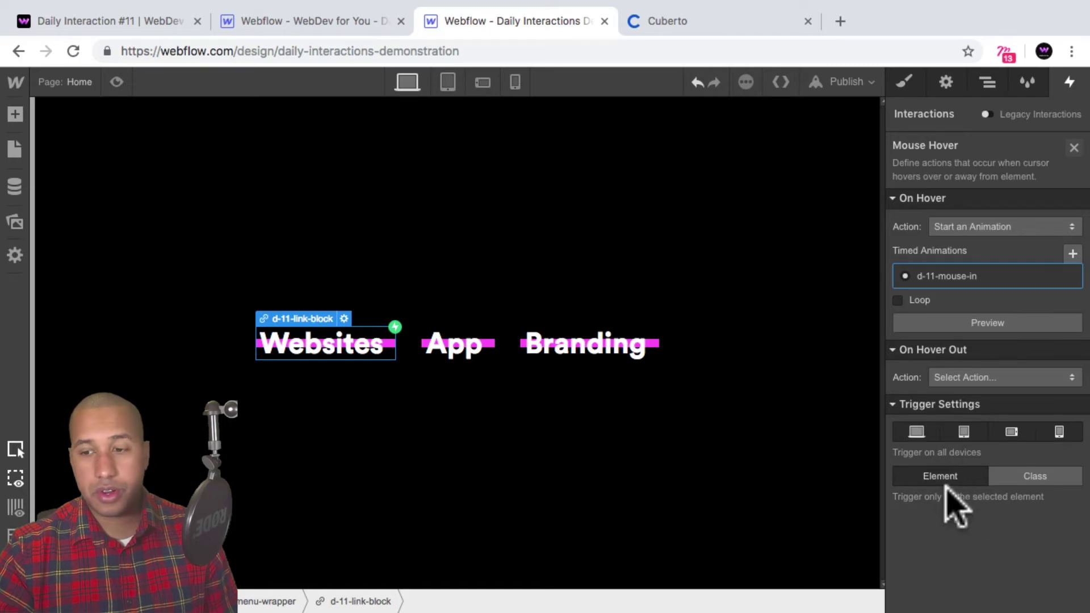
{"action": "left_click", "coordinate": [1033, 477]}
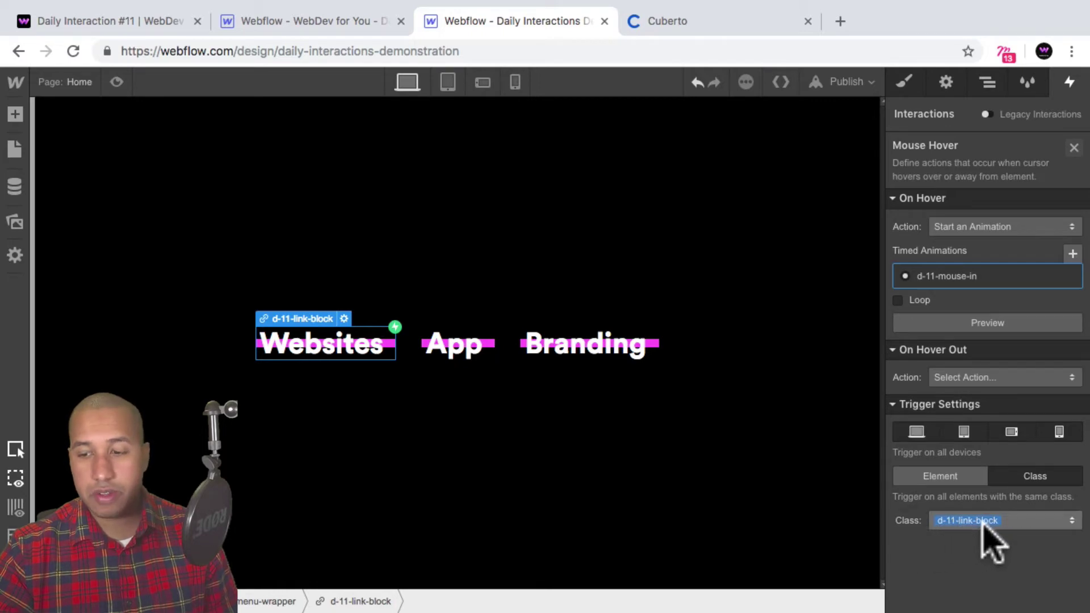
{"action": "left_click", "coordinate": [988, 85]}
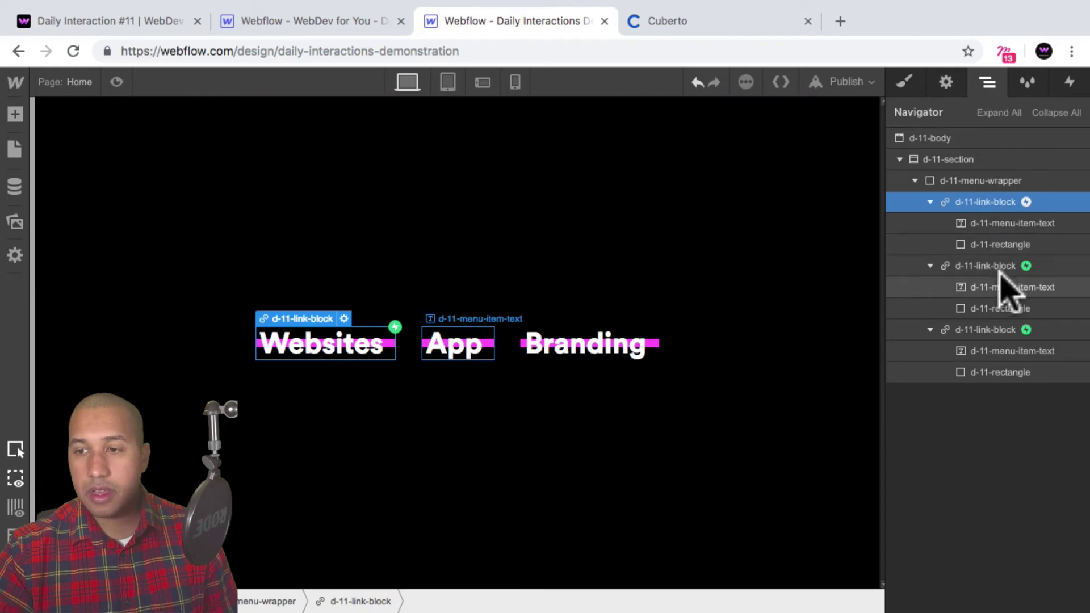
{"action": "left_click", "coordinate": [1000, 268]}
{"action": "left_click", "coordinate": [1000, 330]}
{"action": "left_click", "coordinate": [1003, 266]}
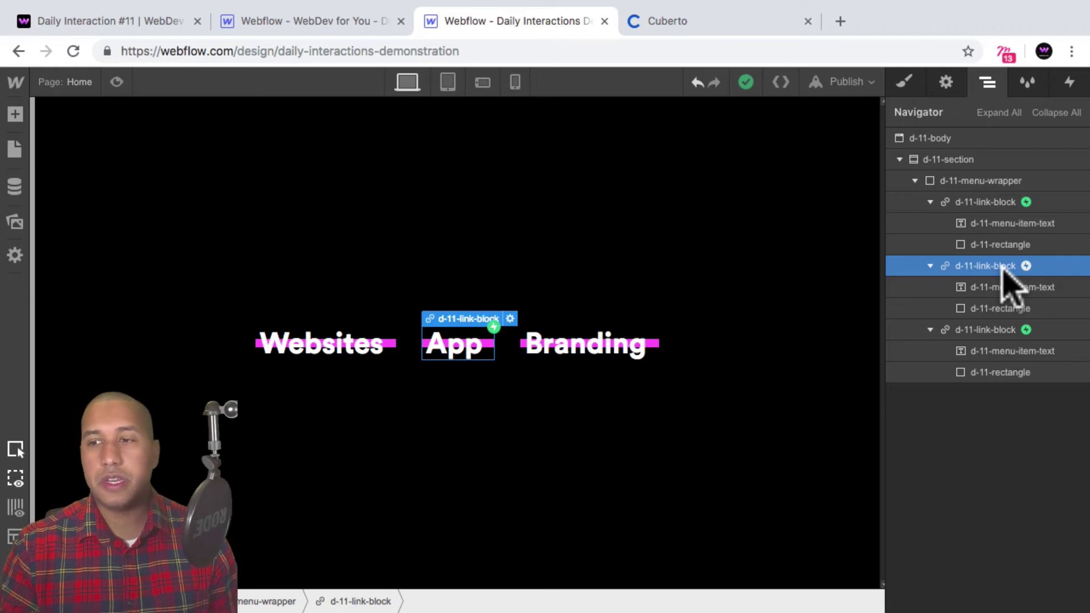
{"action": "left_click", "coordinate": [116, 82]}
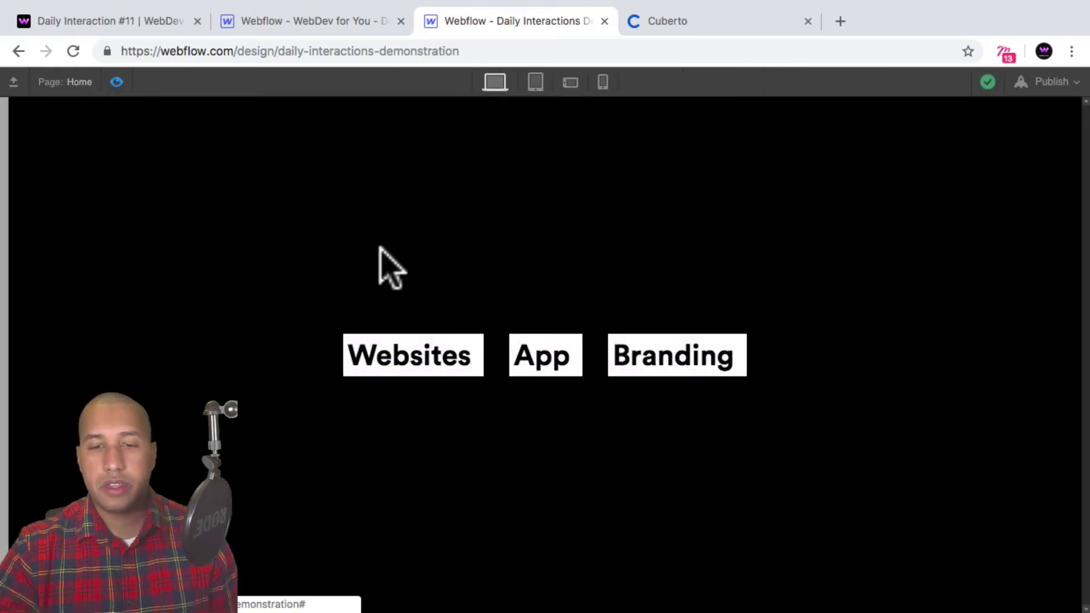
{"action": "left_click", "coordinate": [116, 82]}
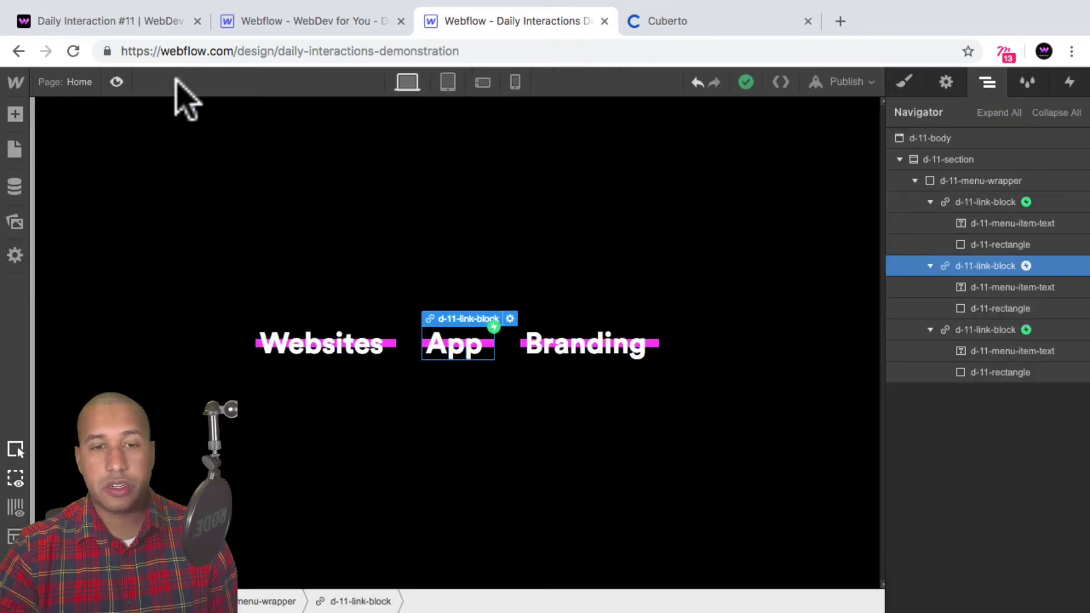
- Set the link block's On Hover Out action to Start an Animation and duplicate the d-11-mouse-in animation
{"action": "left_click", "coordinate": [1069, 82]}
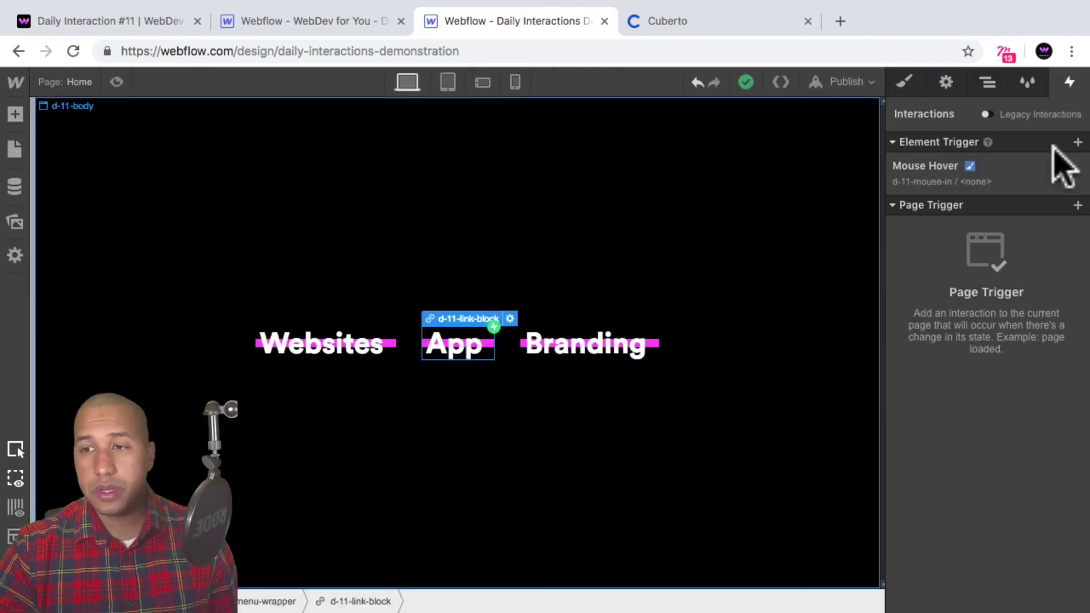
{"action": "left_click", "coordinate": [990, 182]}
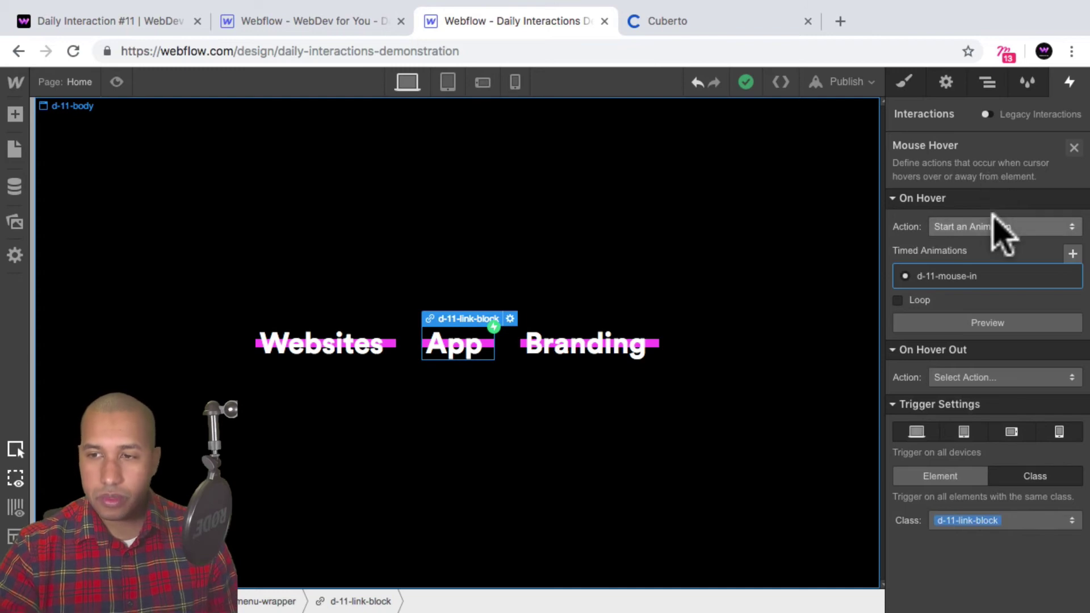
{"action": "left_click", "coordinate": [972, 377]}
{"action": "left_click", "coordinate": [988, 171]}
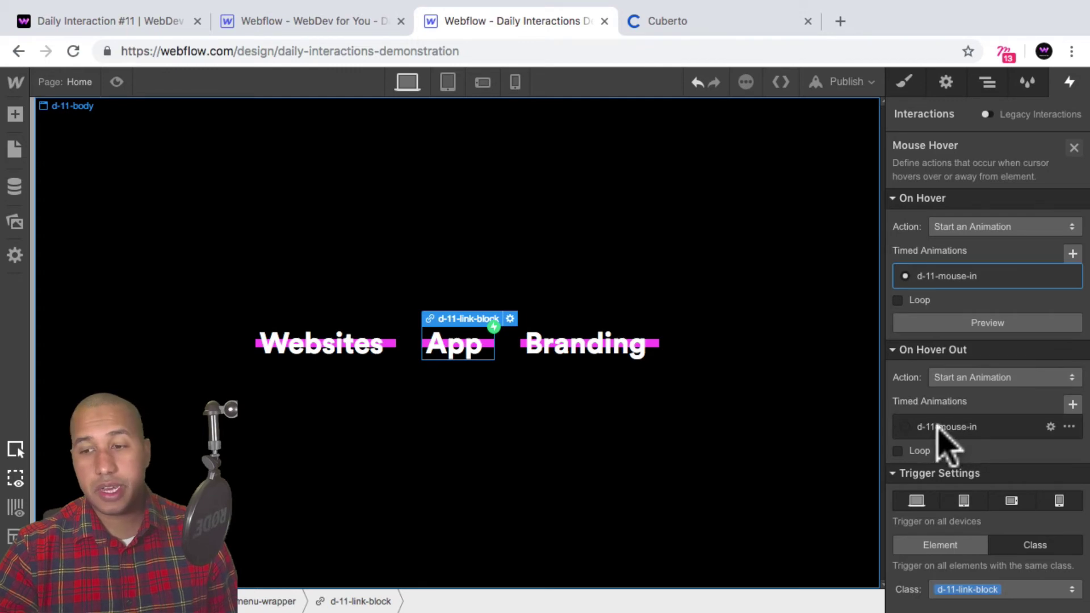
{"action": "left_click", "coordinate": [1069, 427]}
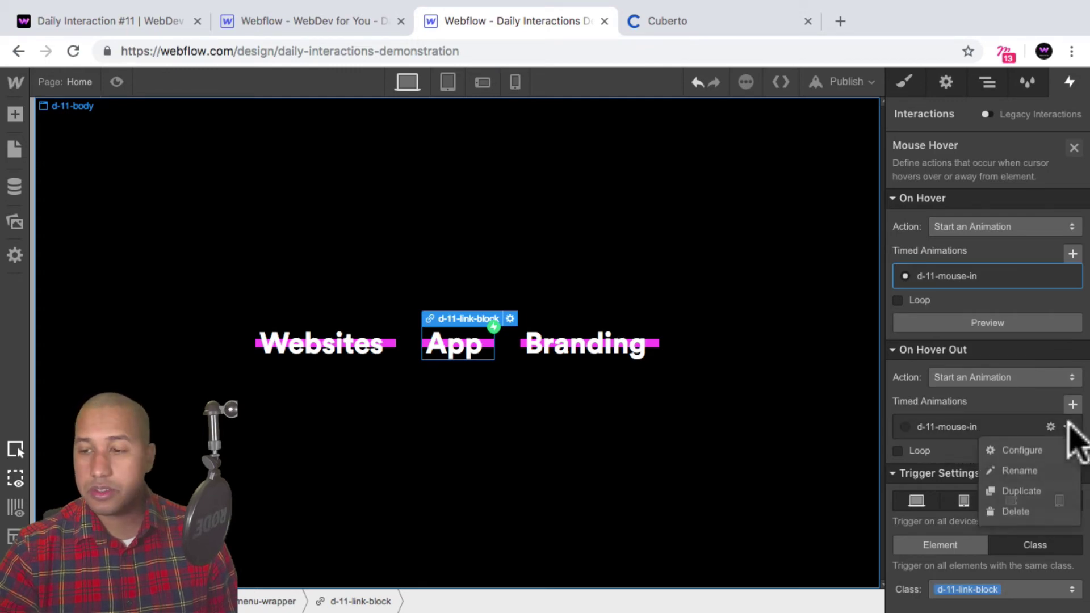
{"action": "left_click", "coordinate": [1021, 492]}
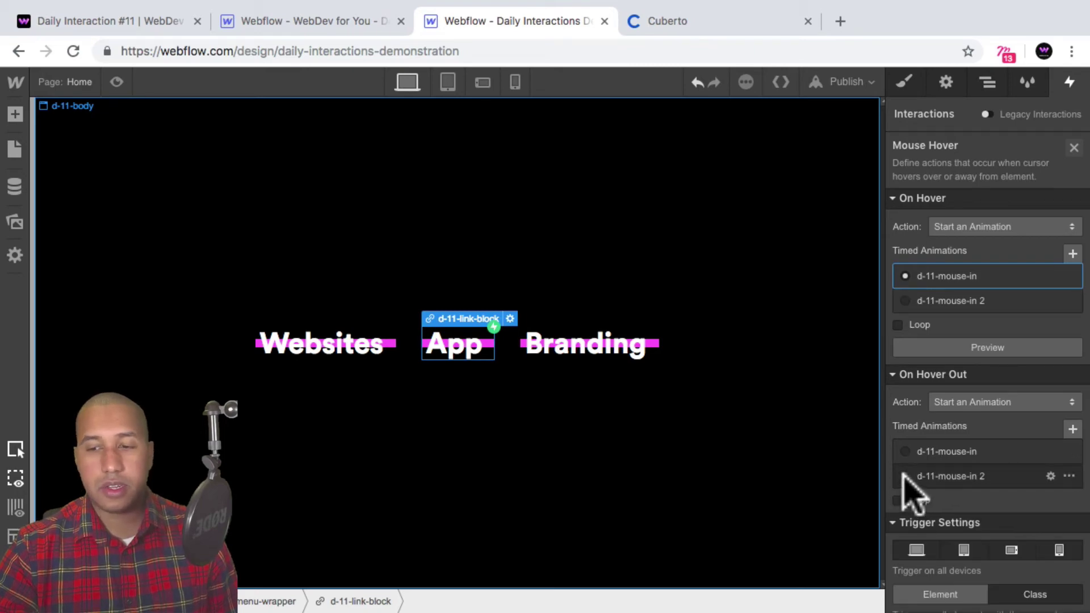
- Assign the duplicated animation to On Hover Out and rename it d-11-mouse-out
{"action": "left_click", "coordinate": [960, 476]}
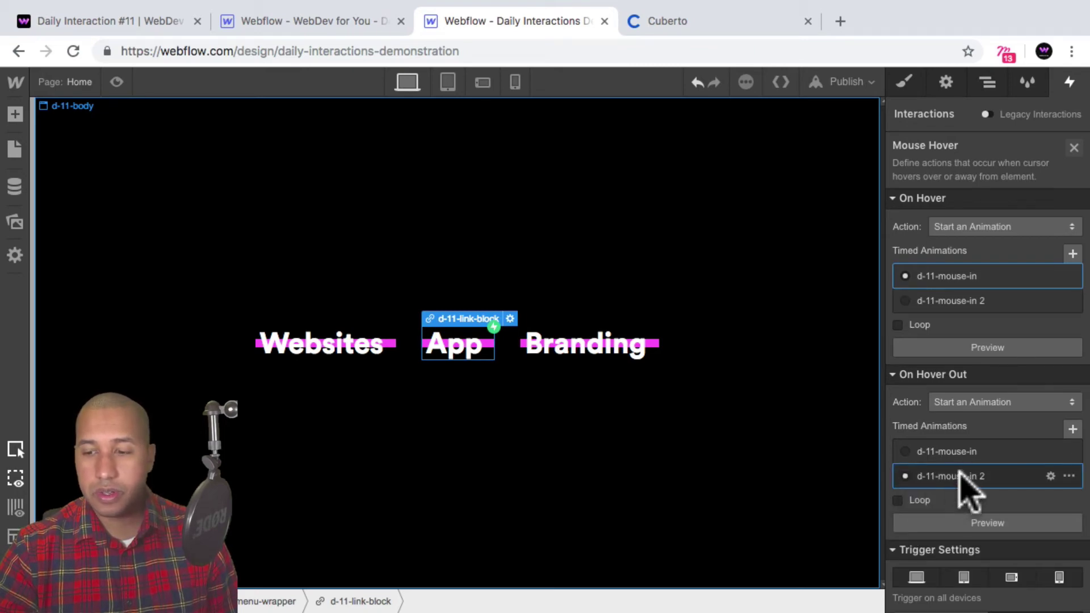
{"action": "left_click", "coordinate": [964, 149]}
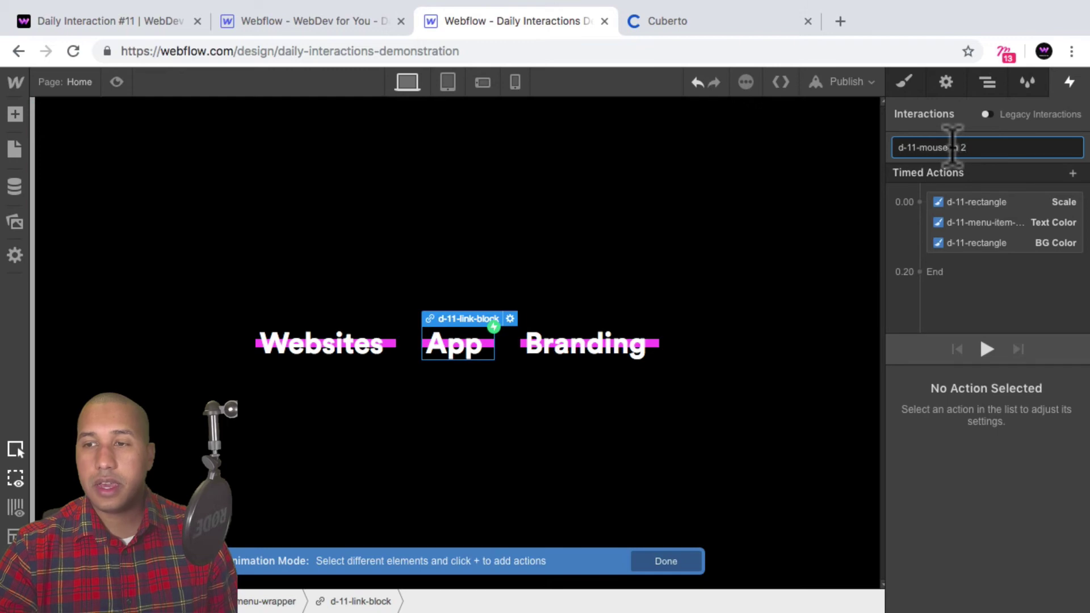
{"action": "left_click_drag", "start_coordinate": [952, 147], "coordinate": [1013, 148]}
{"action": "type", "text": "out"}
{"action": "key", "text": "Return"}
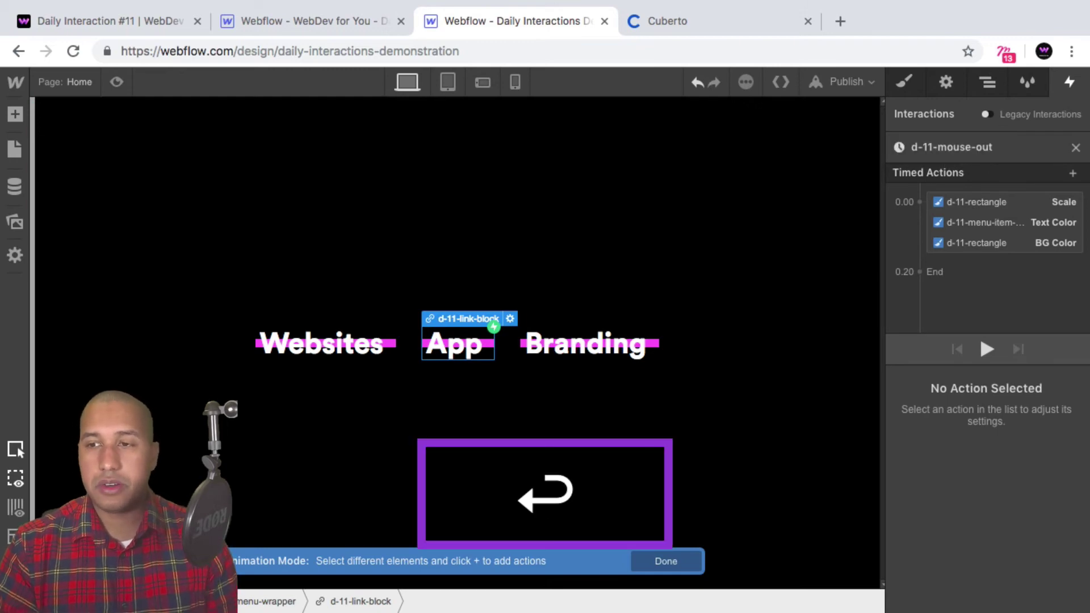
- Set the Y scale of the rectangle's Scale action in d-11-mouse-out to 1
{"action": "left_click", "coordinate": [993, 203]}
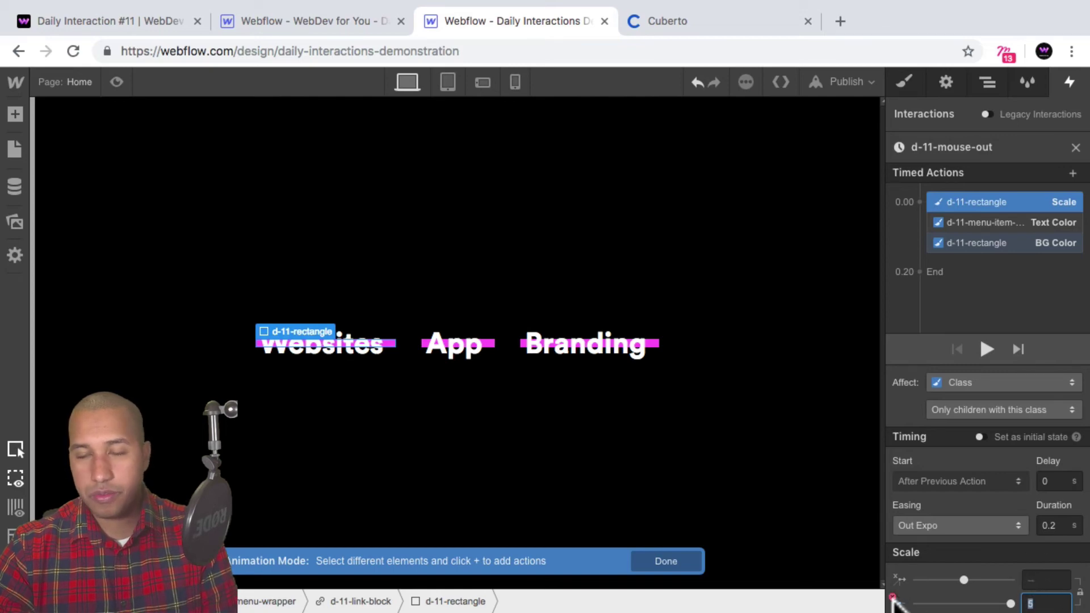
{"action": "type", "text": "1"}
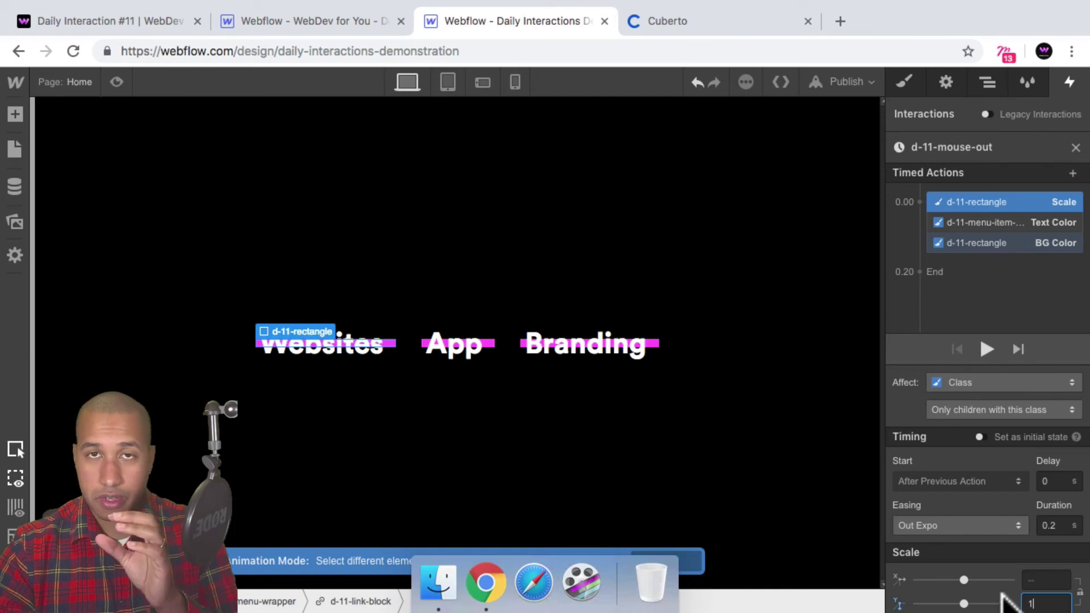
- Start the d-11-mouse-out Text Color action with the previous action and set its color to white
{"action": "left_click", "coordinate": [985, 222]}
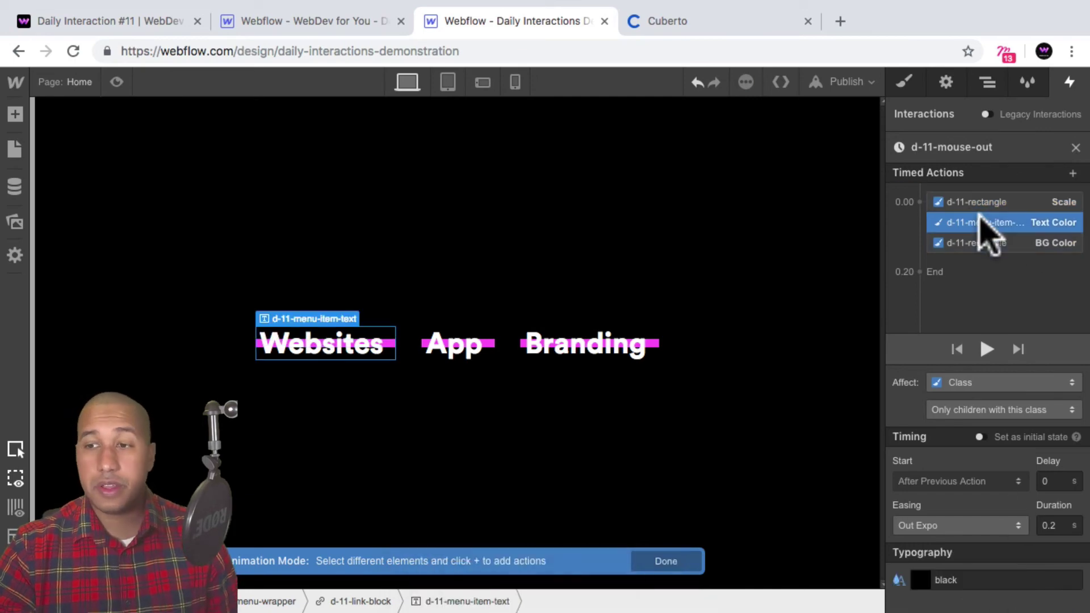
{"action": "left_click", "coordinate": [959, 481]}
{"action": "left_click", "coordinate": [959, 468]}
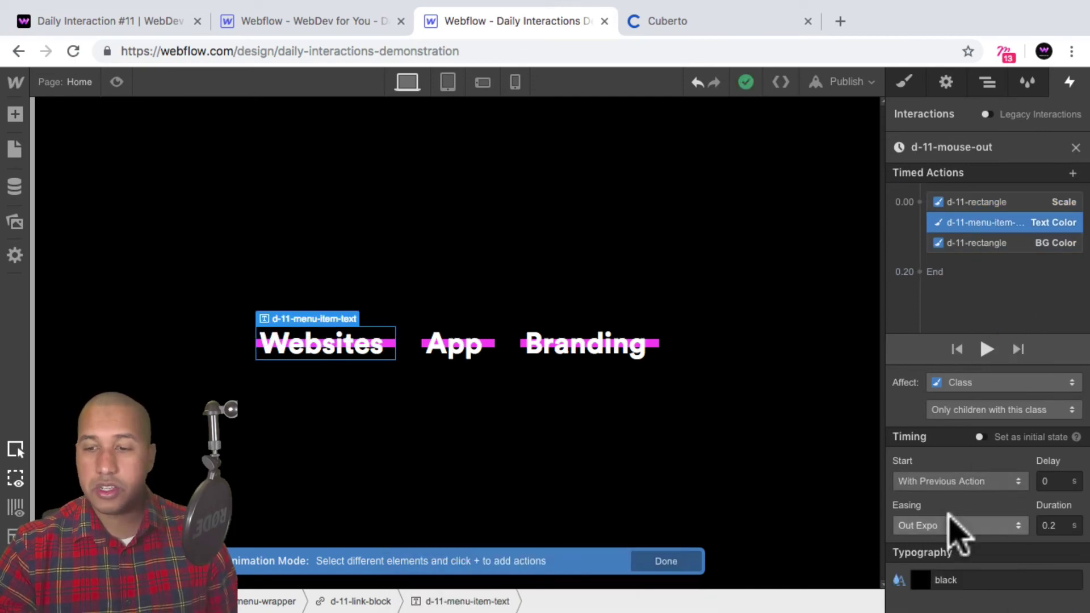
{"action": "left_click", "coordinate": [924, 569]}
{"action": "left_click", "coordinate": [927, 527]}
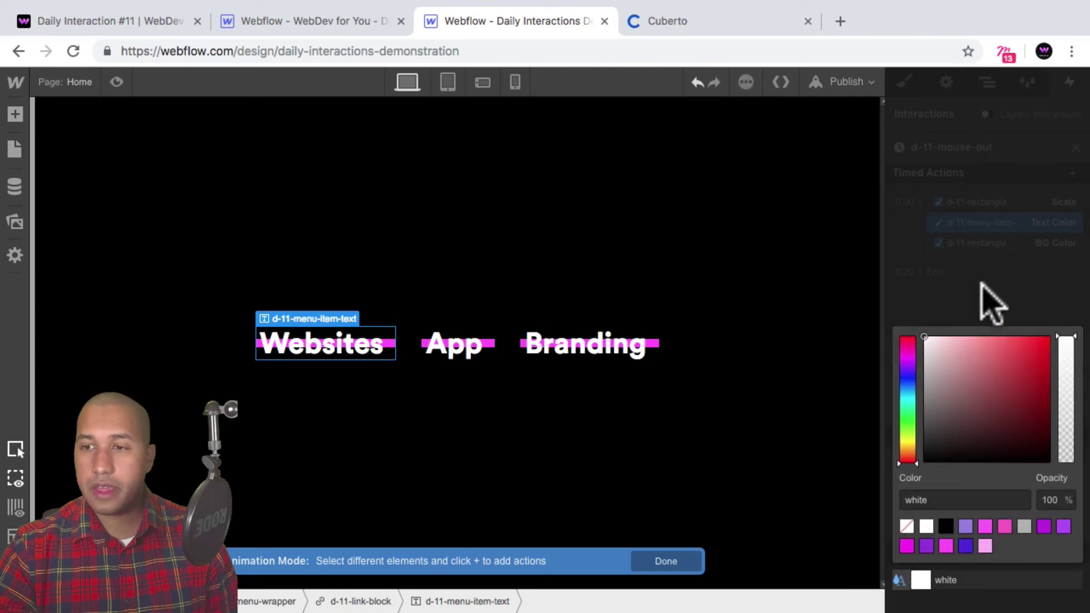
- Set the background of the rectangle's BG Color action in d-11-mouse-out to the Magenta swatch, #ff47f9
{"action": "left_click", "coordinate": [985, 249]}
{"action": "left_click", "coordinate": [985, 243]}
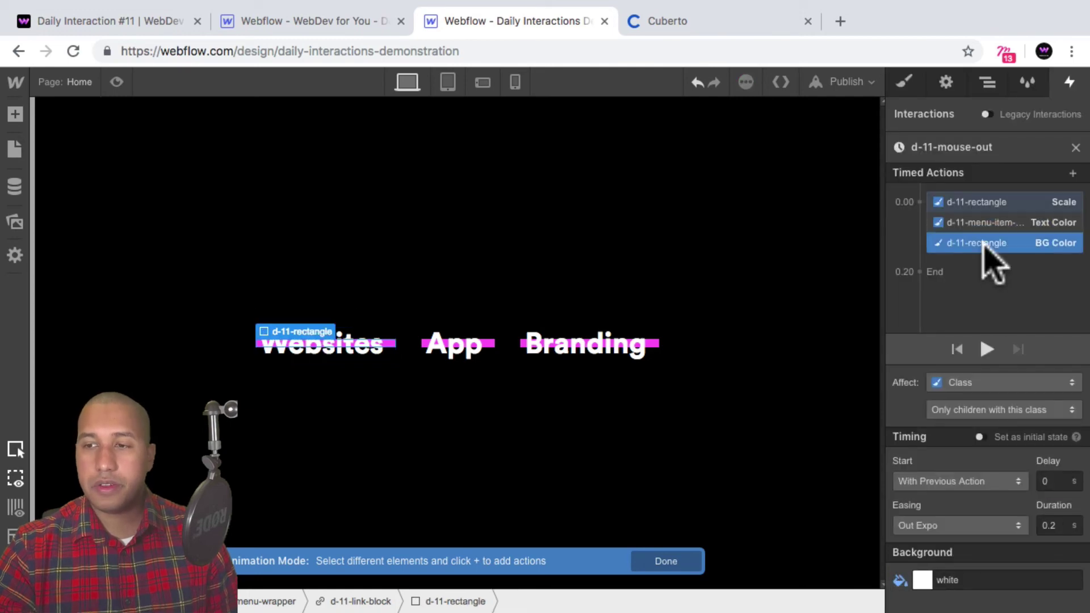
{"action": "left_click", "coordinate": [922, 579]}
{"action": "left_click", "coordinate": [946, 546]}
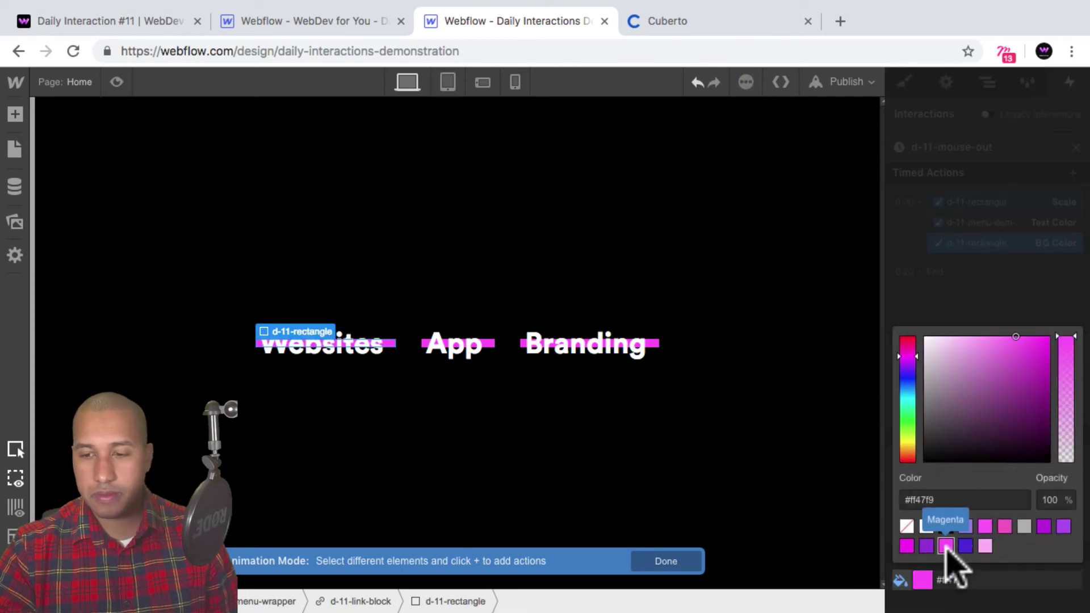
{"action": "left_click", "coordinate": [955, 295]}
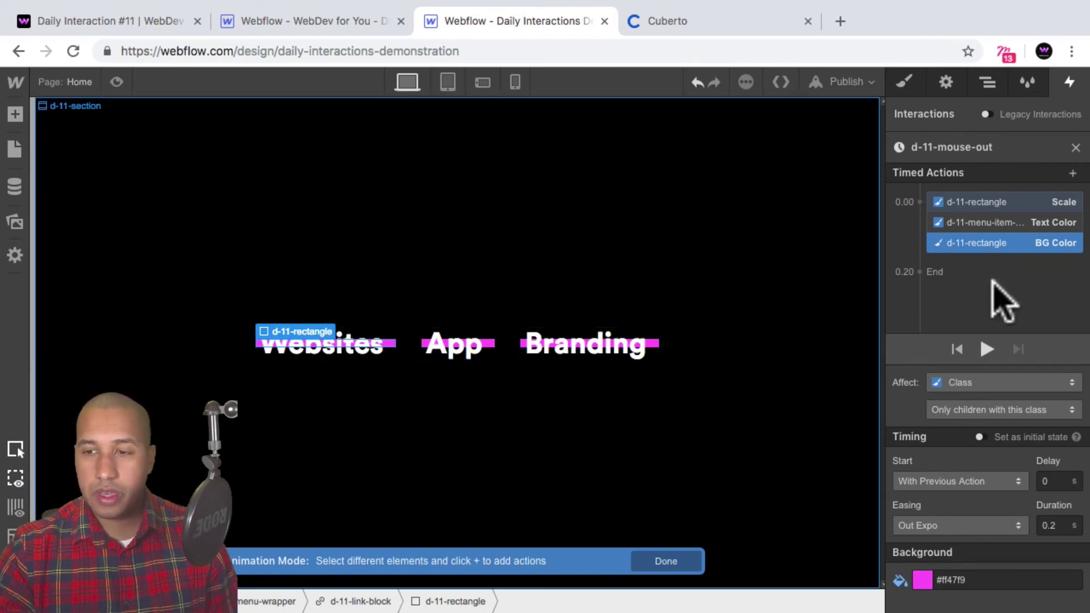
- Preview the hover in and out animations on the links and compare them with the Cuberto site and the published Demo 11 page
{"action": "left_click", "coordinate": [991, 203]}
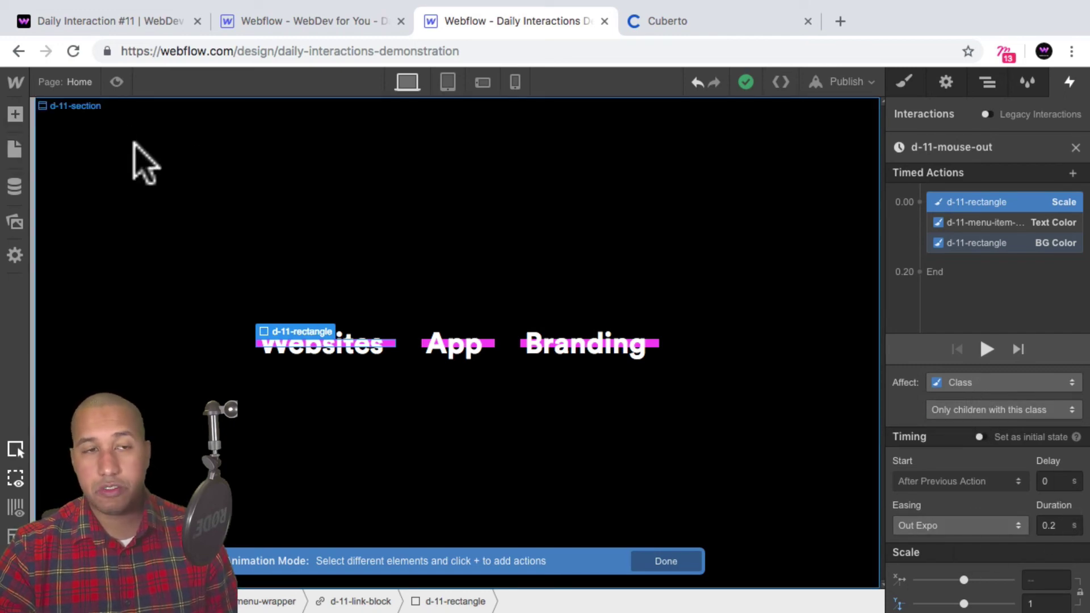
{"action": "left_click", "coordinate": [117, 82]}
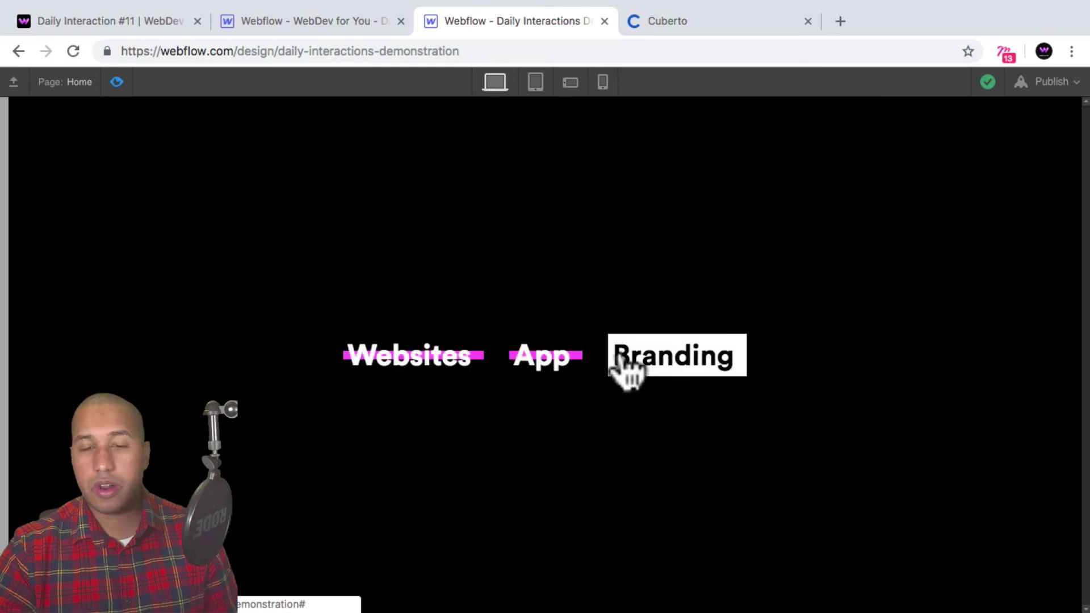
{"action": "left_click", "coordinate": [659, 23]}
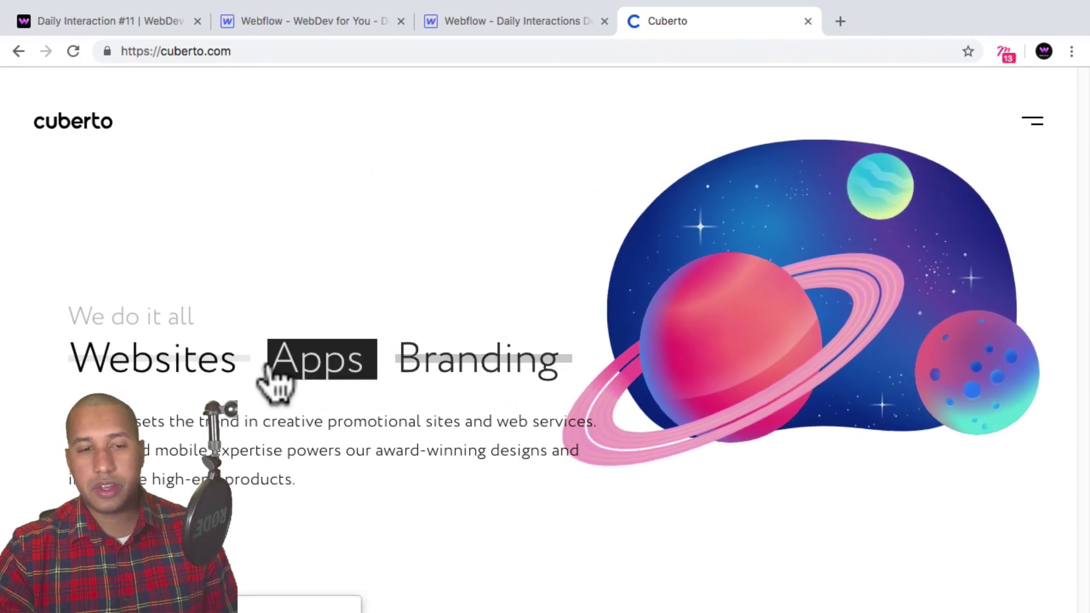
{"action": "scroll", "coordinate": [462, 273], "scroll_direction": "down", "scroll_amount": 1}
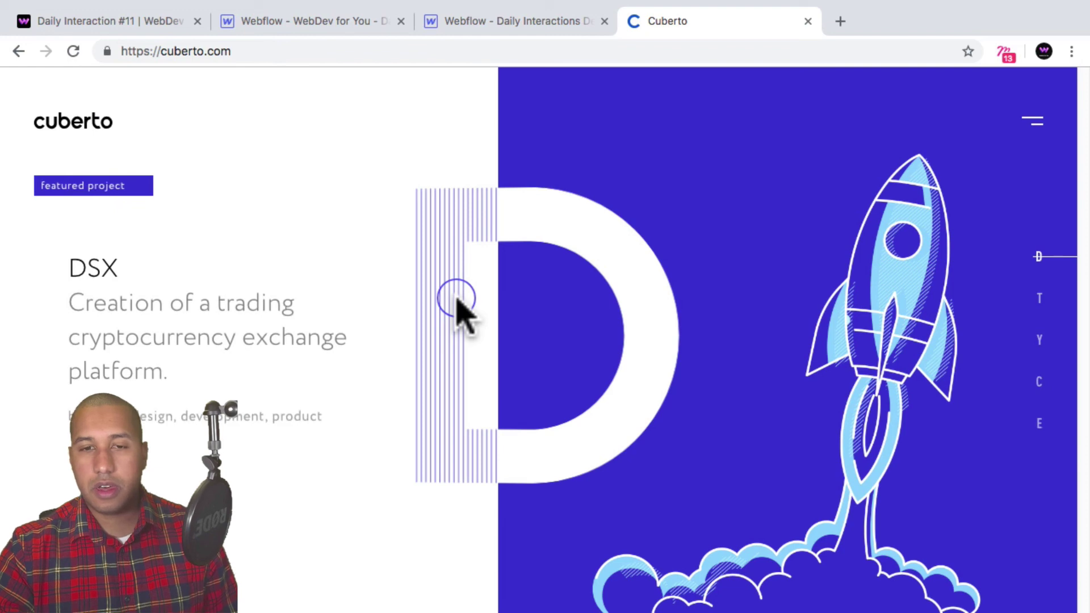
{"action": "scroll", "coordinate": [461, 311], "scroll_direction": "down", "scroll_amount": 1}
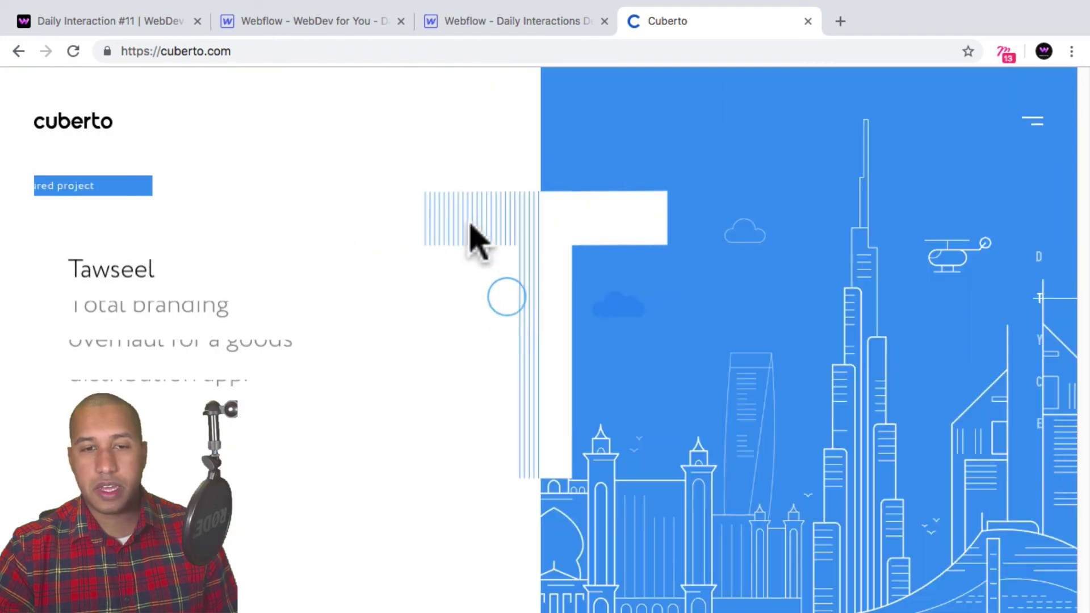
{"action": "left_click", "coordinate": [497, 23]}
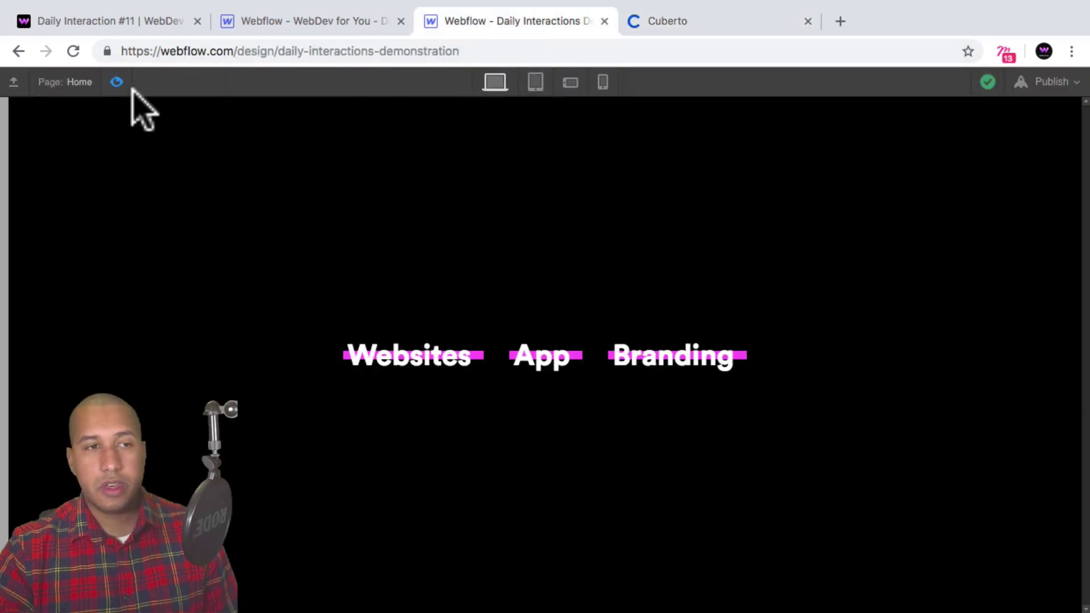
{"action": "left_click", "coordinate": [116, 82]}
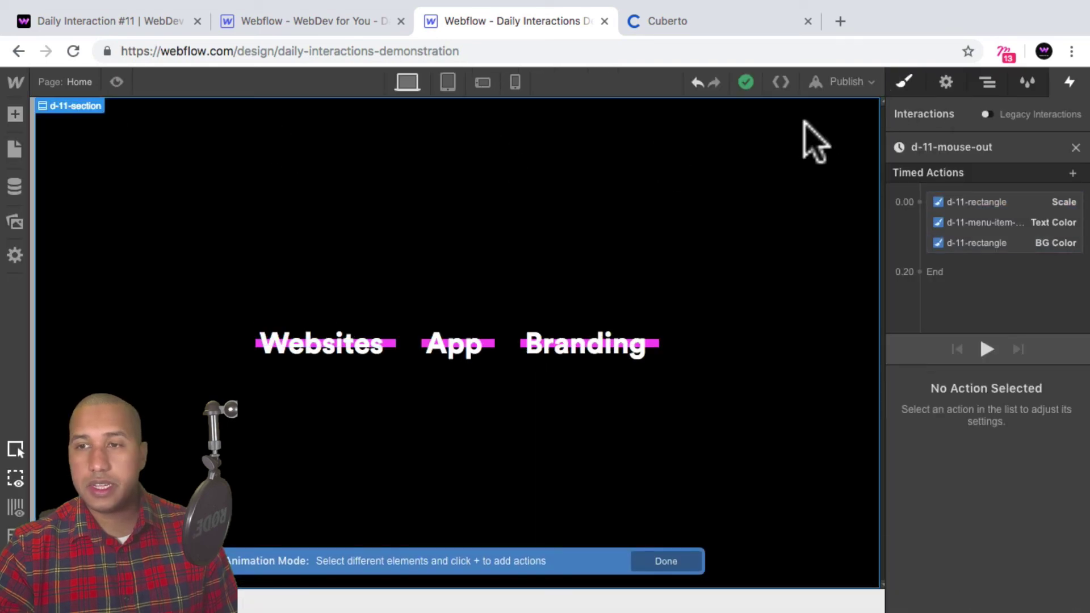
{"action": "left_click", "coordinate": [109, 21]}
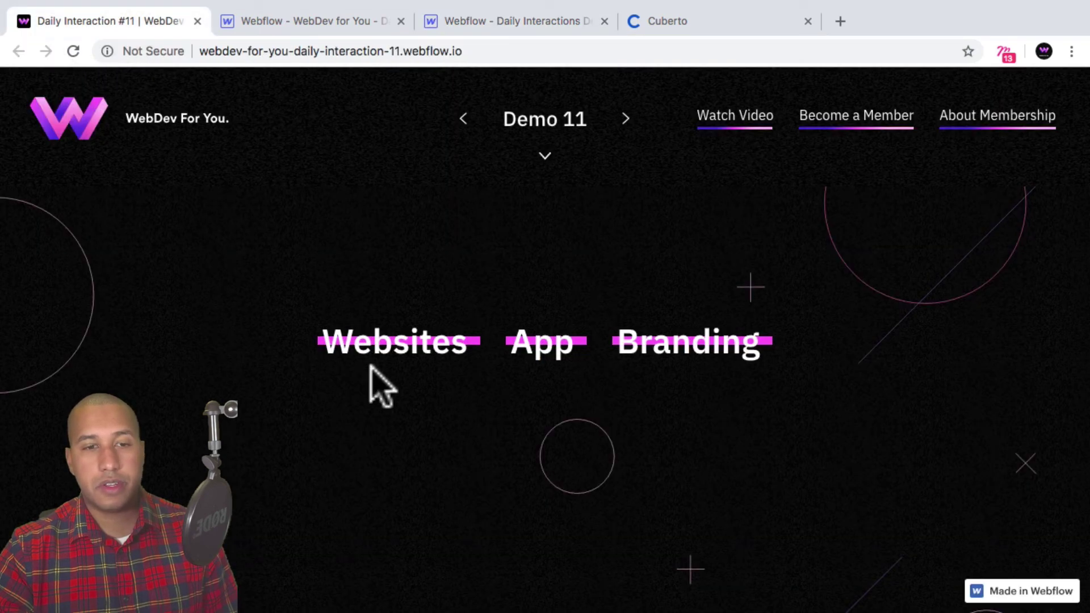